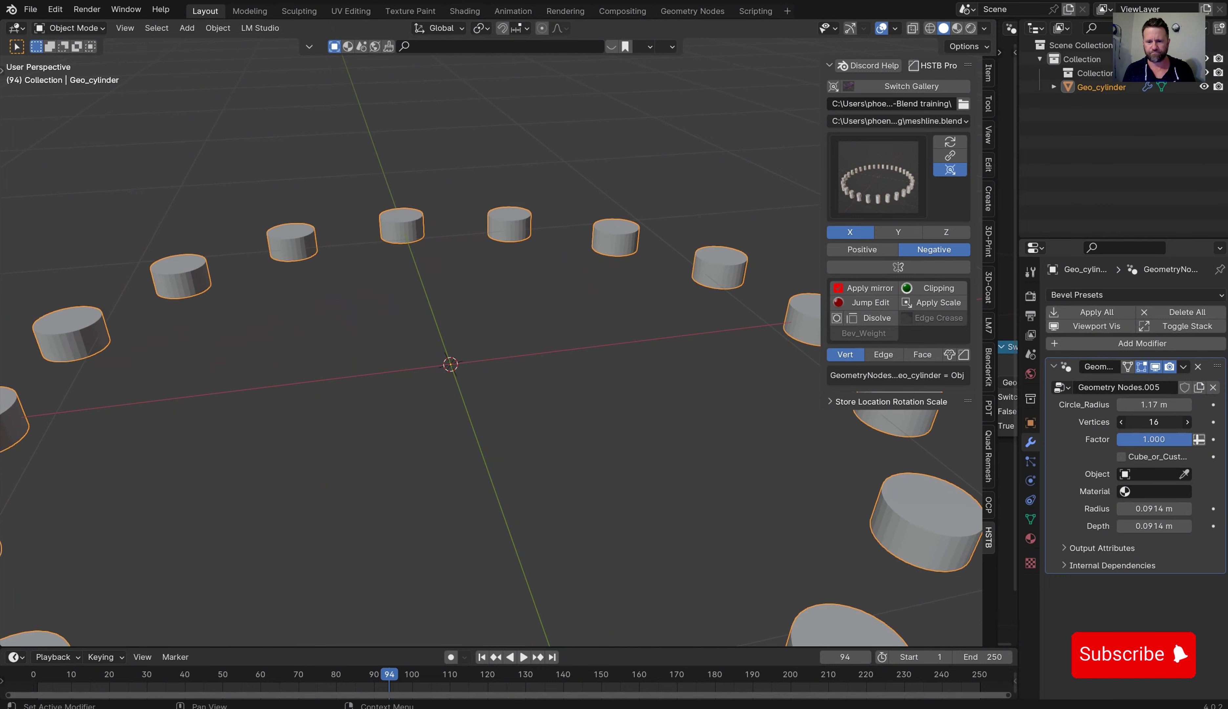
# - Delete the ring of cylinders and insert the Geo_cube asset from the gallery
pyautogui.press('Delete')
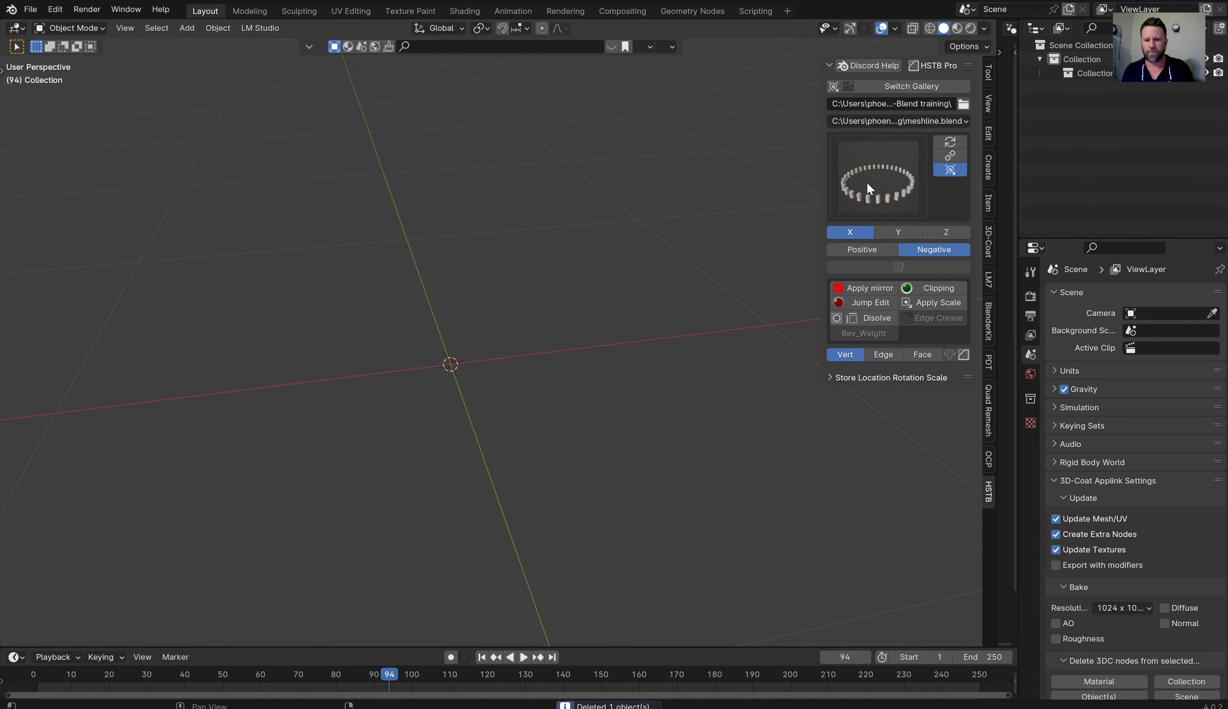
pyautogui.click(870, 185)
pyautogui.click(609, 350)
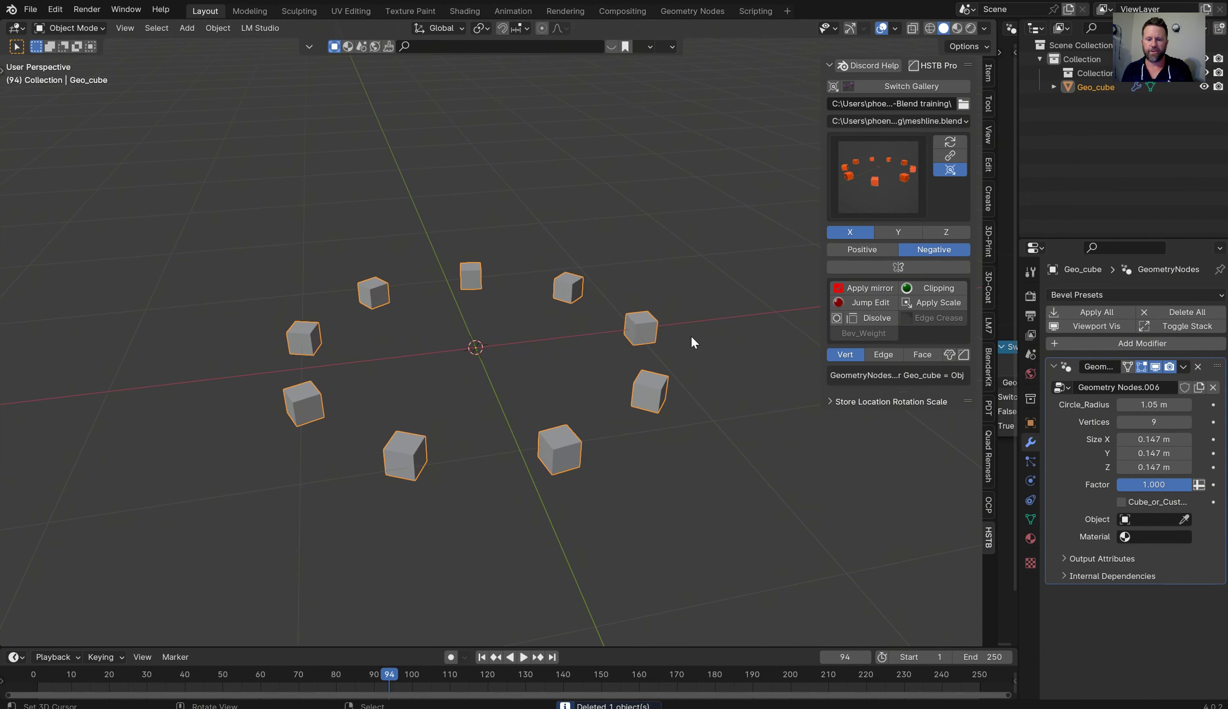
# - Insert the Sphere.002 asset and make the cube ring use it as its custom instanced object
pyautogui.click(888, 166)
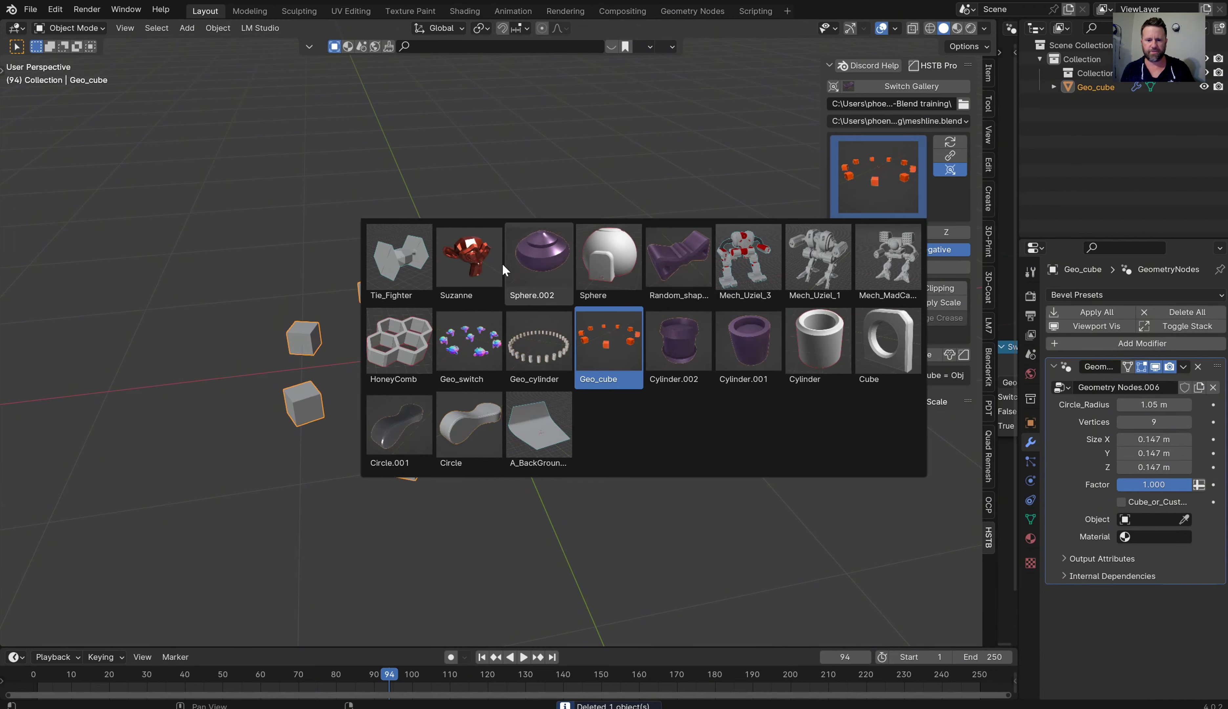
pyautogui.click(534, 246)
pyautogui.click(563, 283)
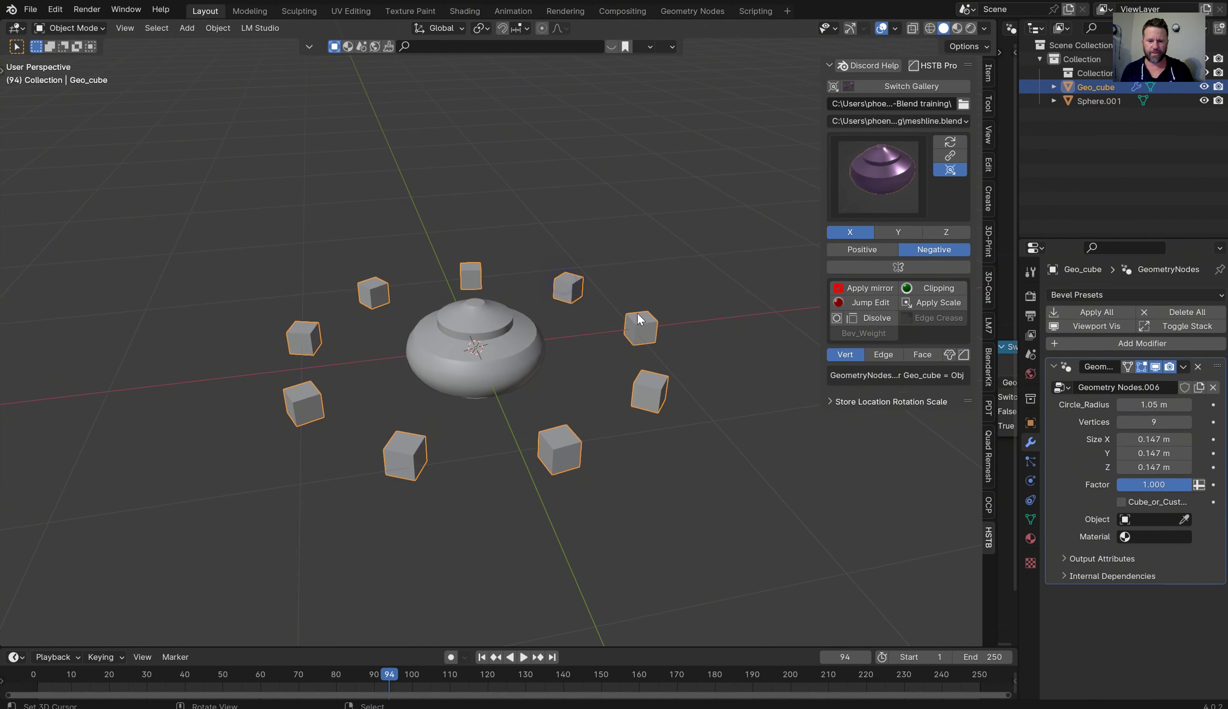
pyautogui.click(1184, 519)
pyautogui.click(503, 349)
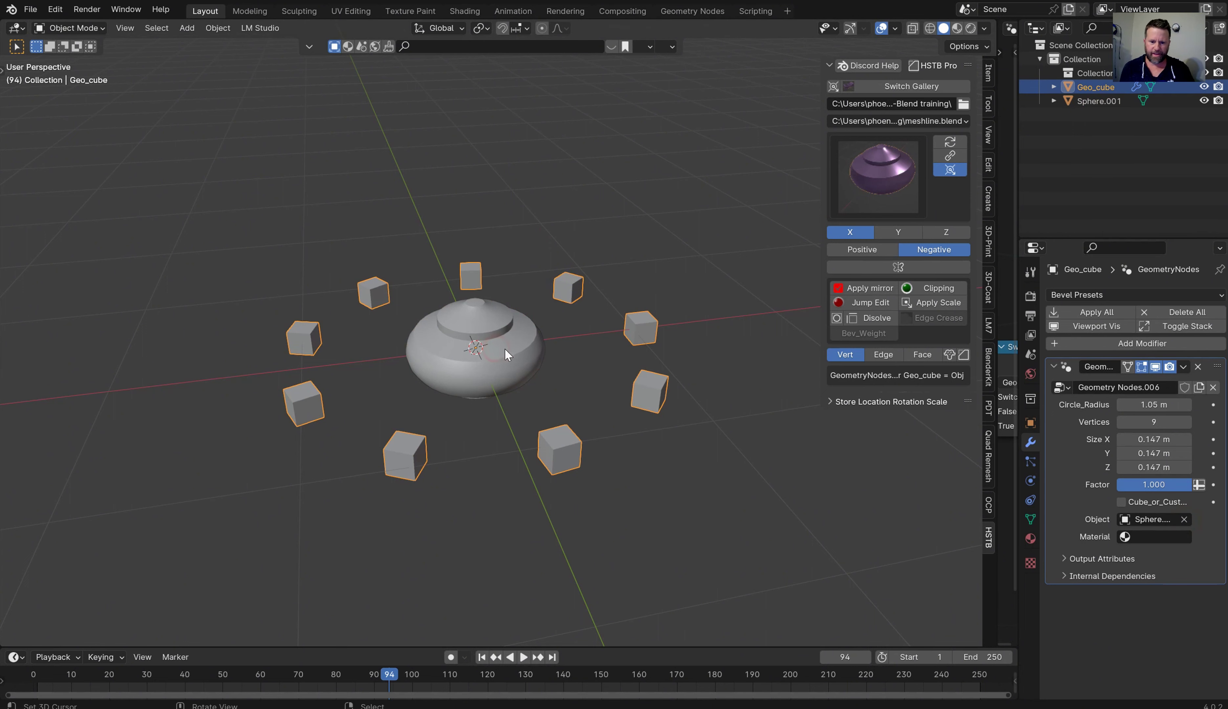
pyautogui.click(1120, 502)
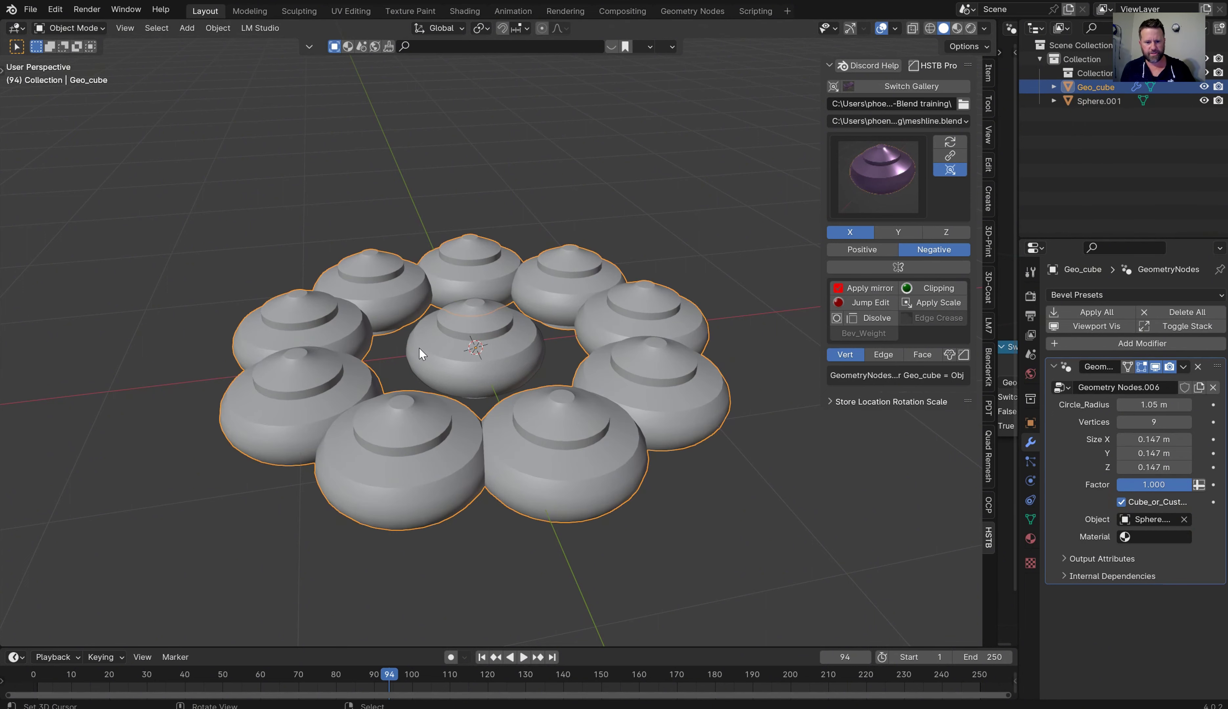
# - Scale the central sphere down to a little under half its size and adjust the ring's vertex count
pyautogui.click(437, 360)
pyautogui.press('s')
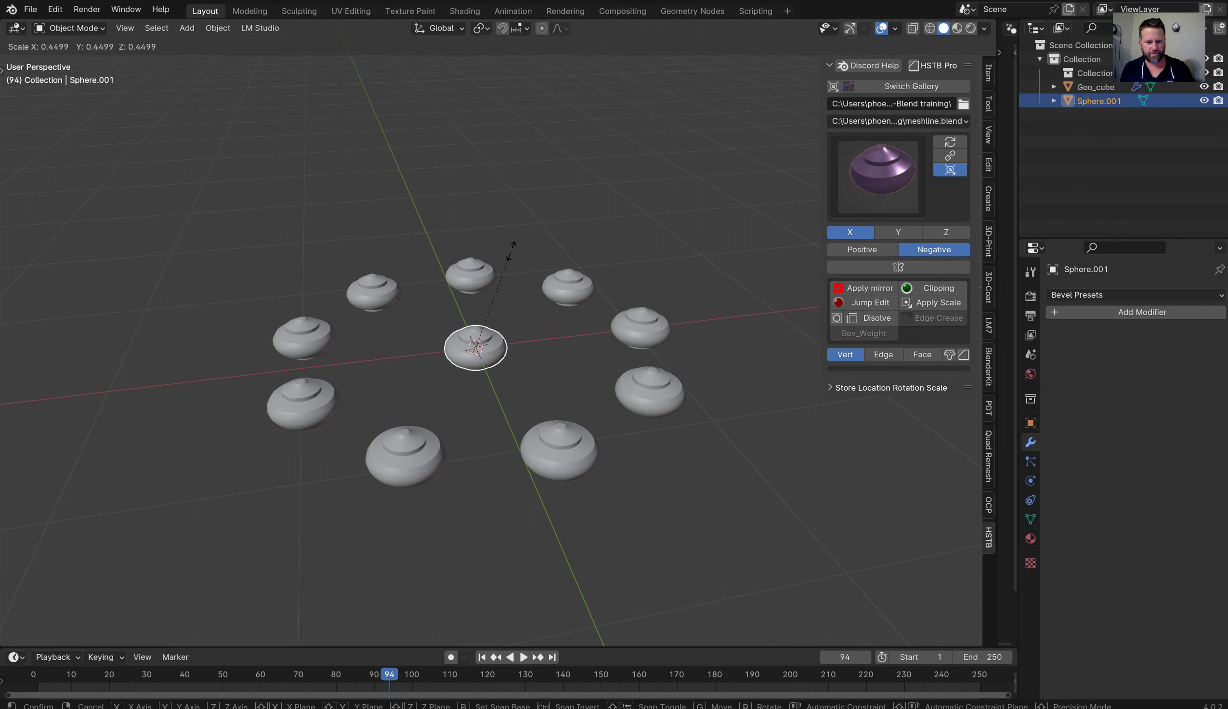
pyautogui.click(519, 250)
pyautogui.click(574, 277)
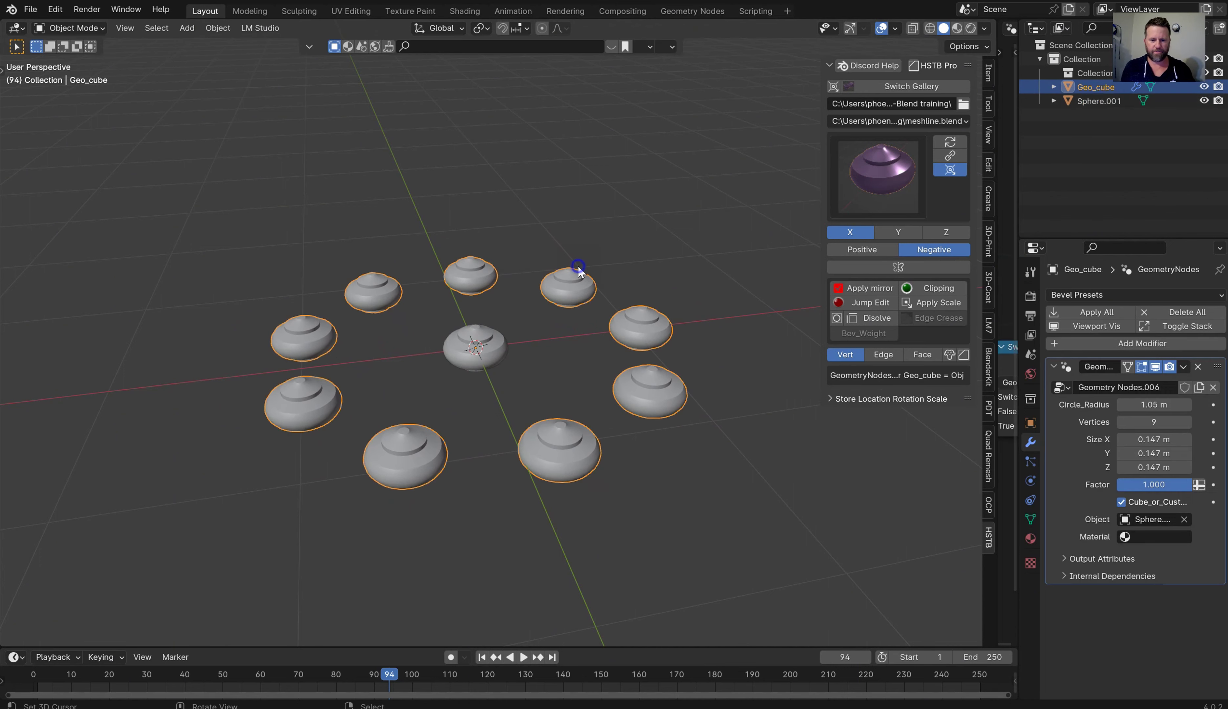
pyautogui.moveTo(1154, 422); pyautogui.dragTo(1169, 422)
# - Delete all objects and switch to the blend-file gallery, using the Geo-nodes-Blend training folder
pyautogui.press('a')
pyautogui.press('Delete')
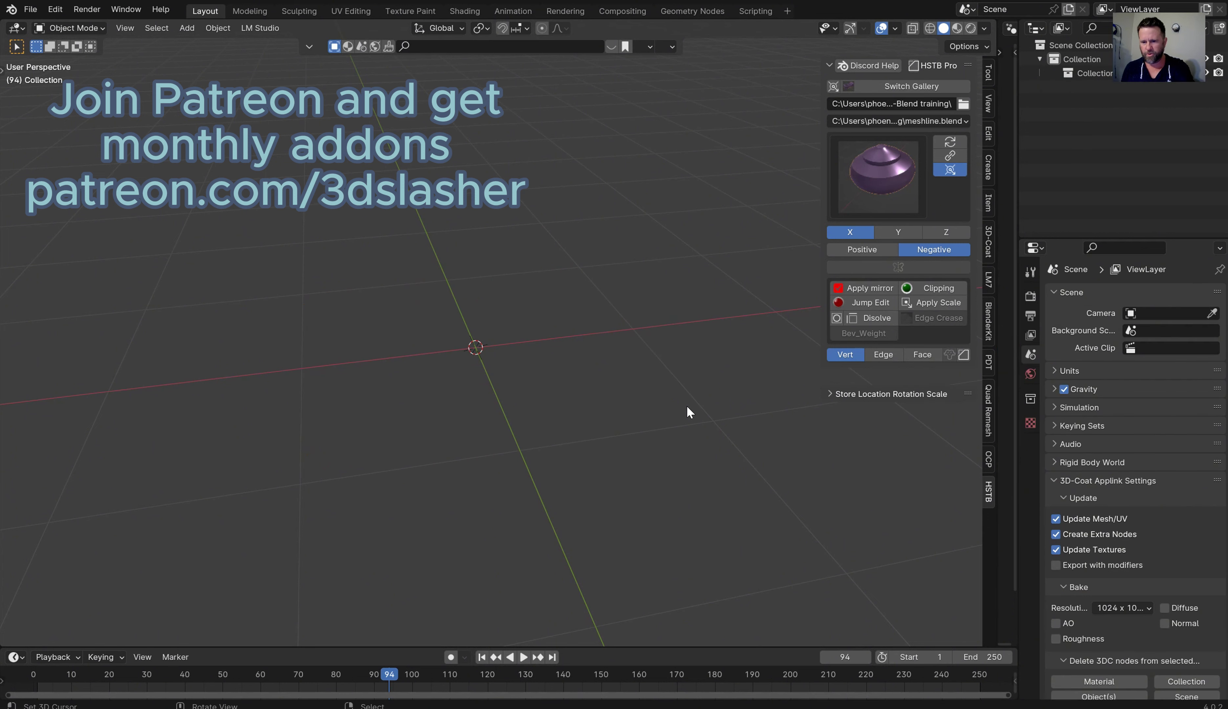
pyautogui.click(947, 88)
pyautogui.click(943, 104)
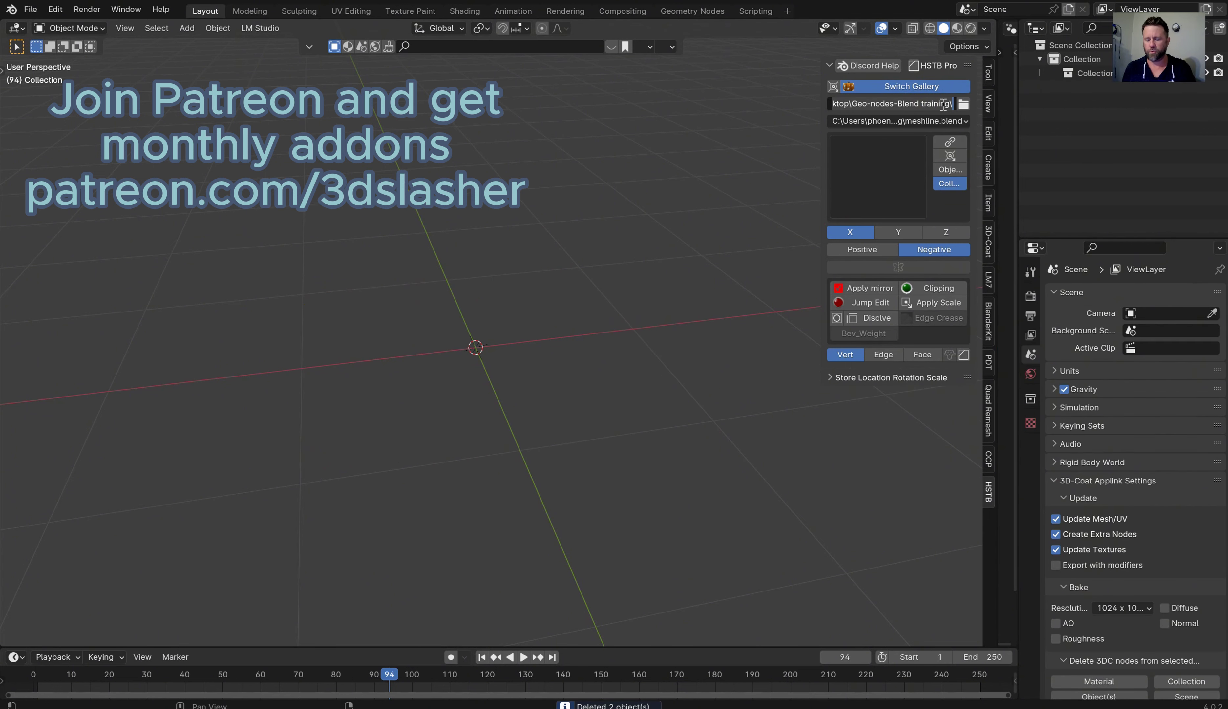
pyautogui.press('Return')
pyautogui.click(963, 104)
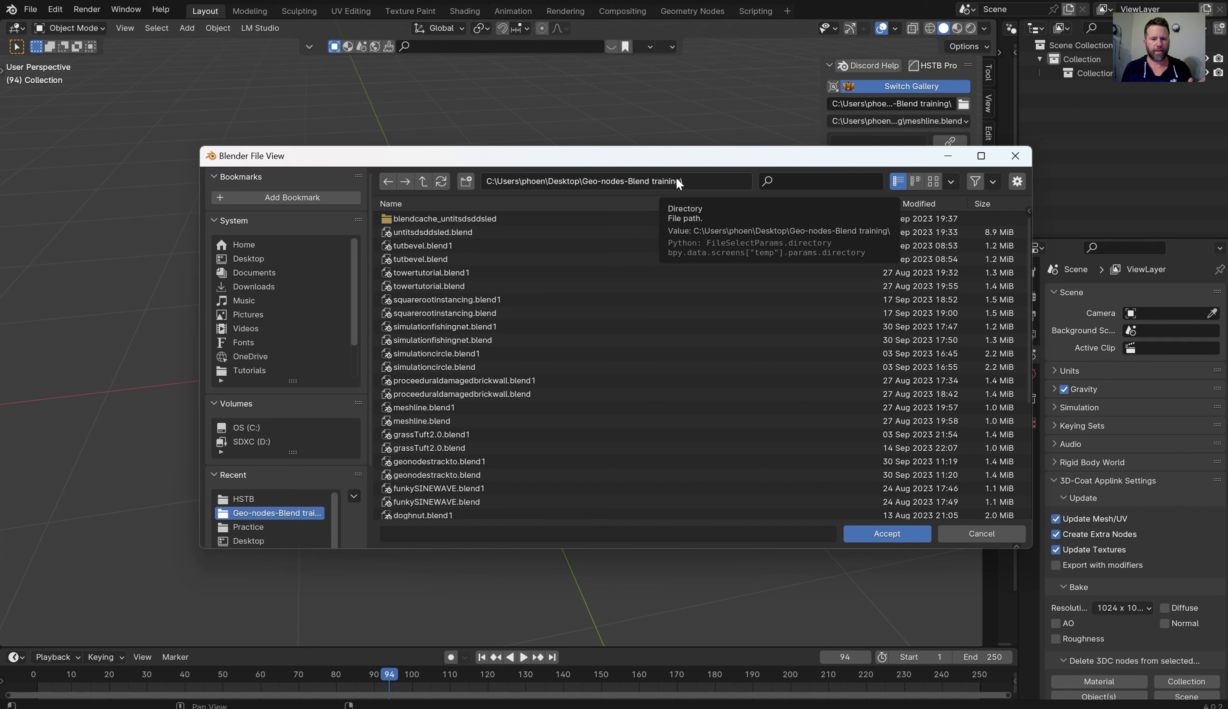
pyautogui.click(868, 535)
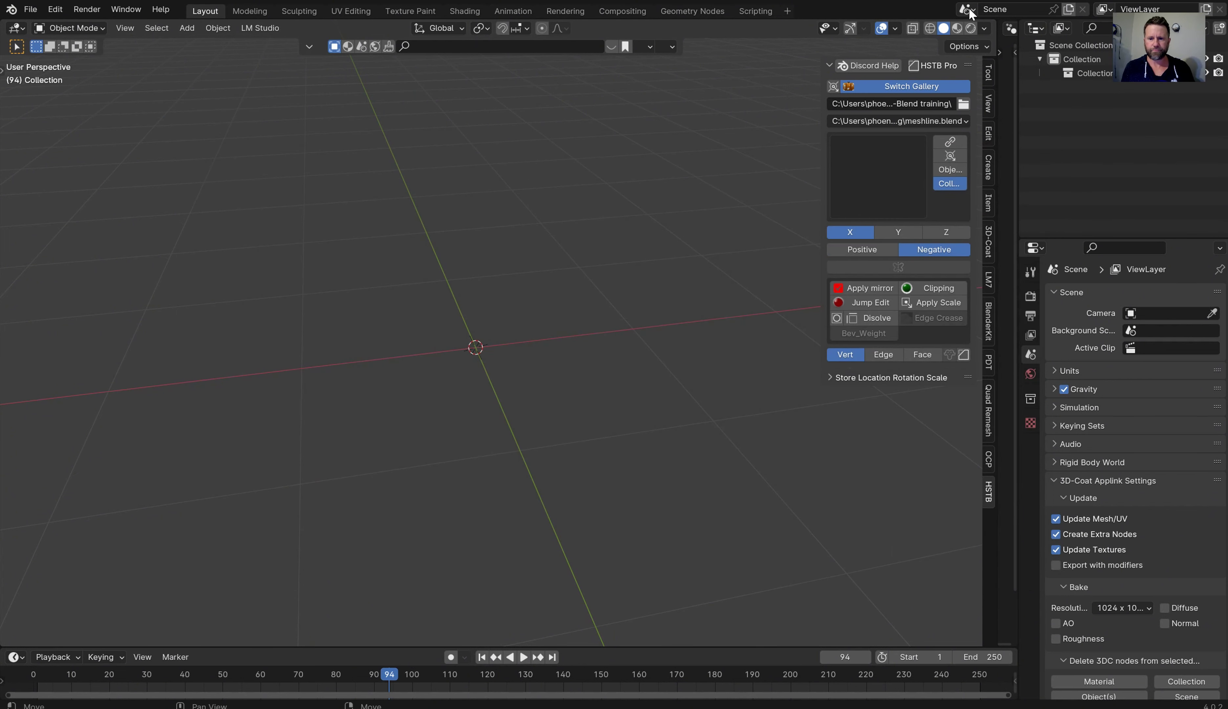
# - Choose proceeduraldamagedbrickwall.blend as the gallery category and import its whole Collection into the scene
pyautogui.click(910, 119)
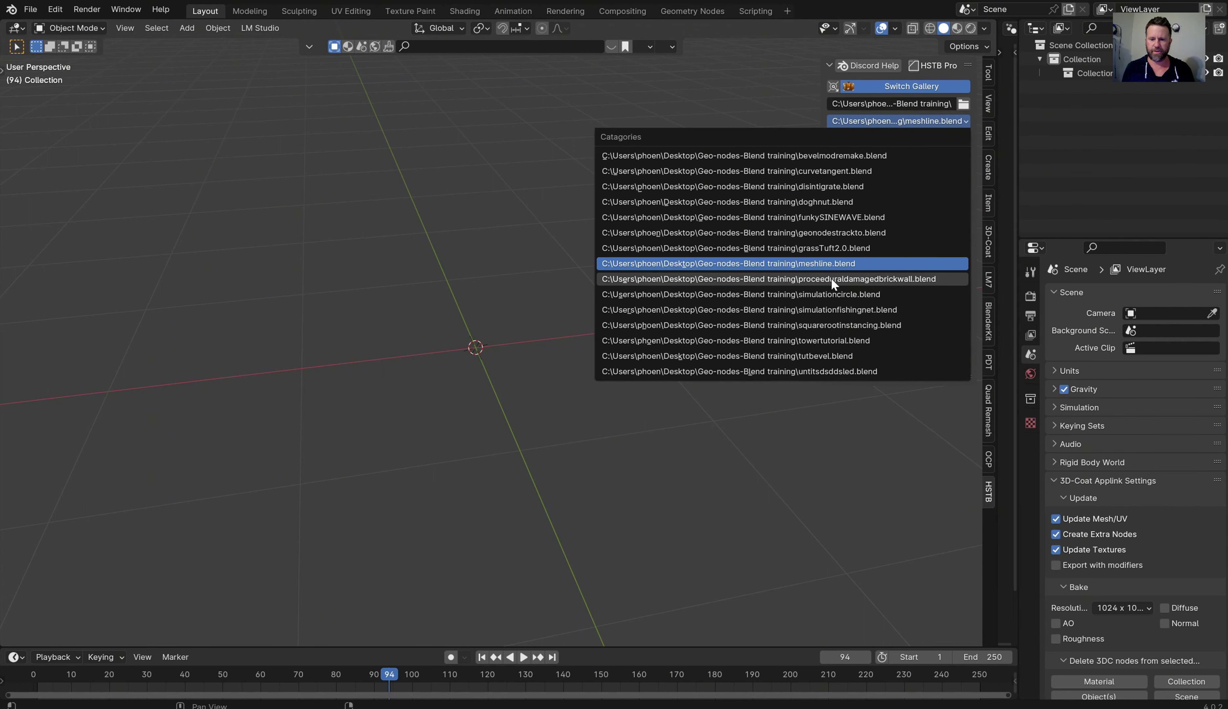
pyautogui.click(894, 280)
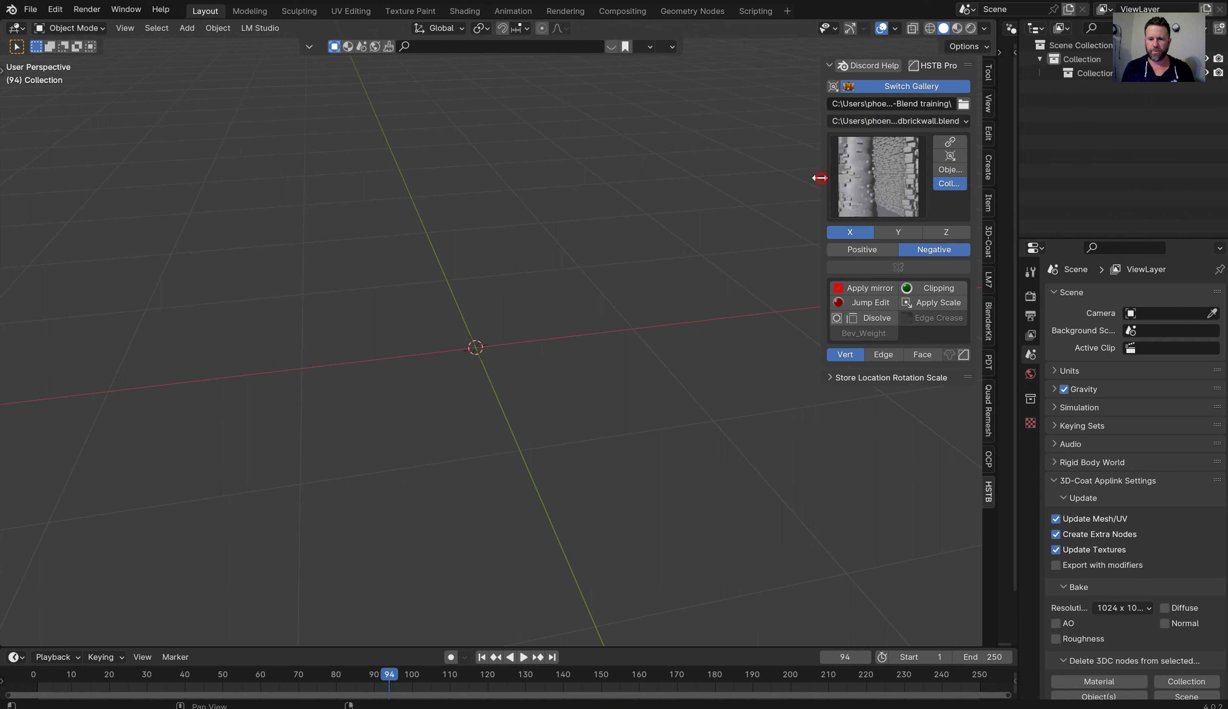
pyautogui.moveTo(823, 176); pyautogui.dragTo(789, 178)
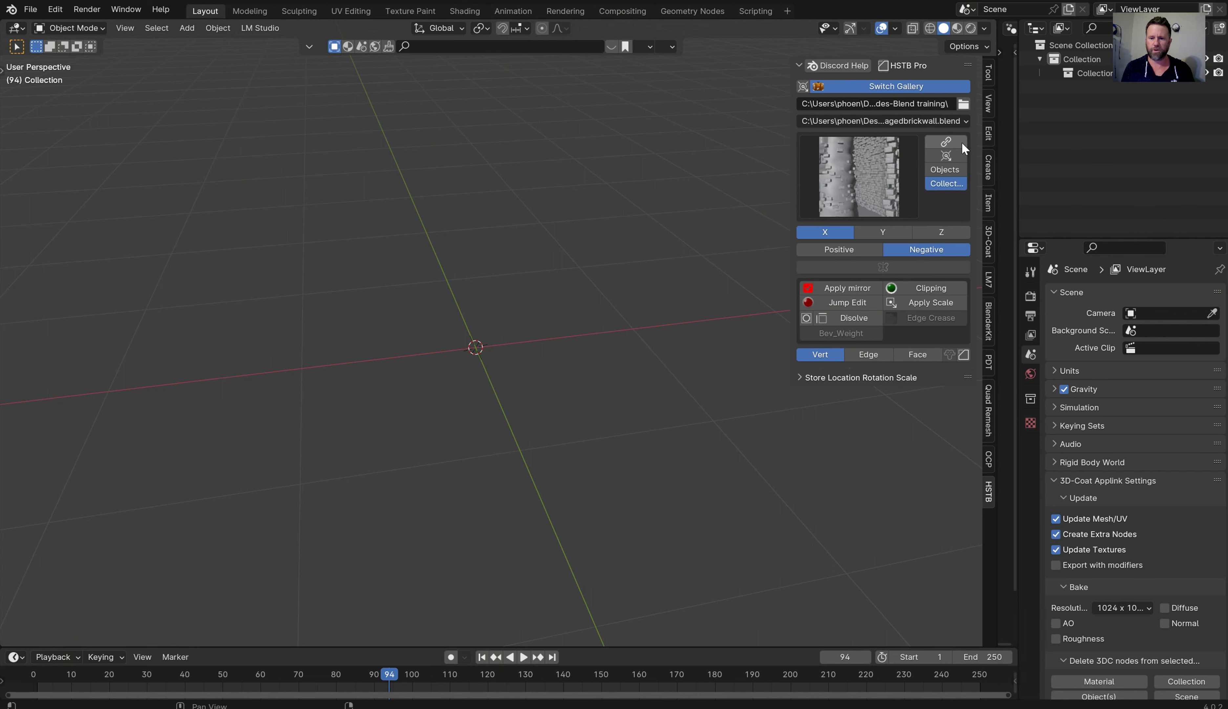
pyautogui.click(932, 86)
pyautogui.click(946, 87)
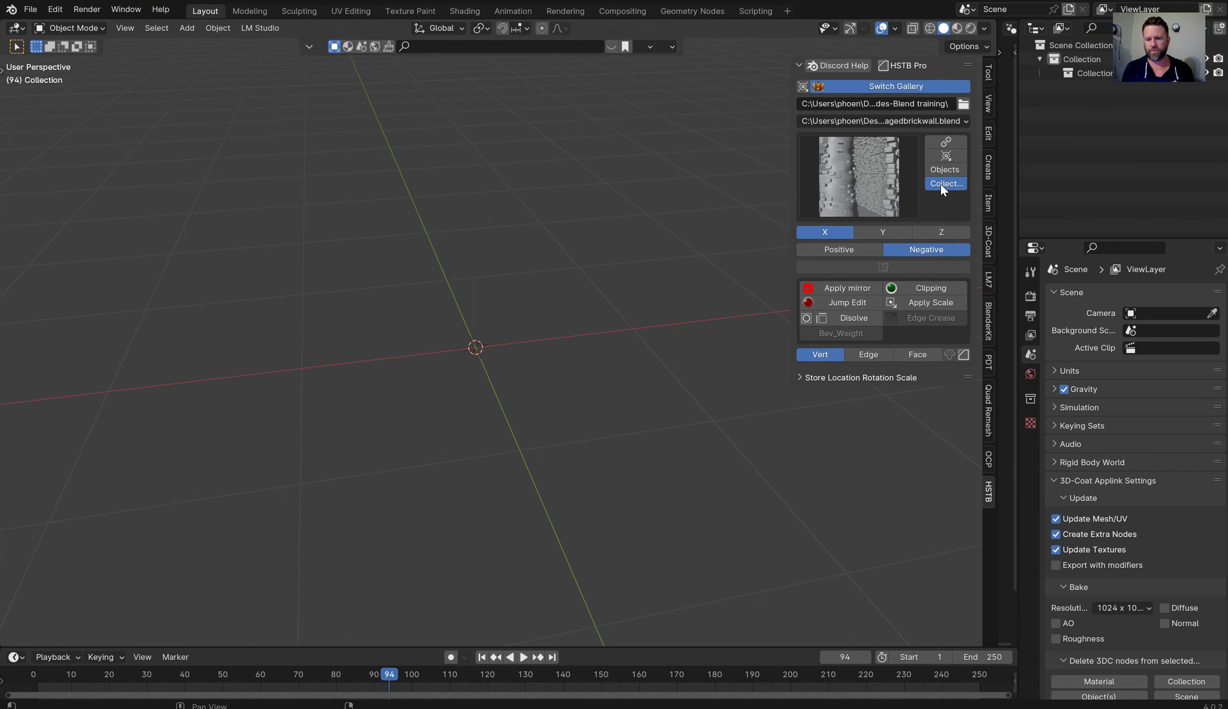
pyautogui.click(871, 175)
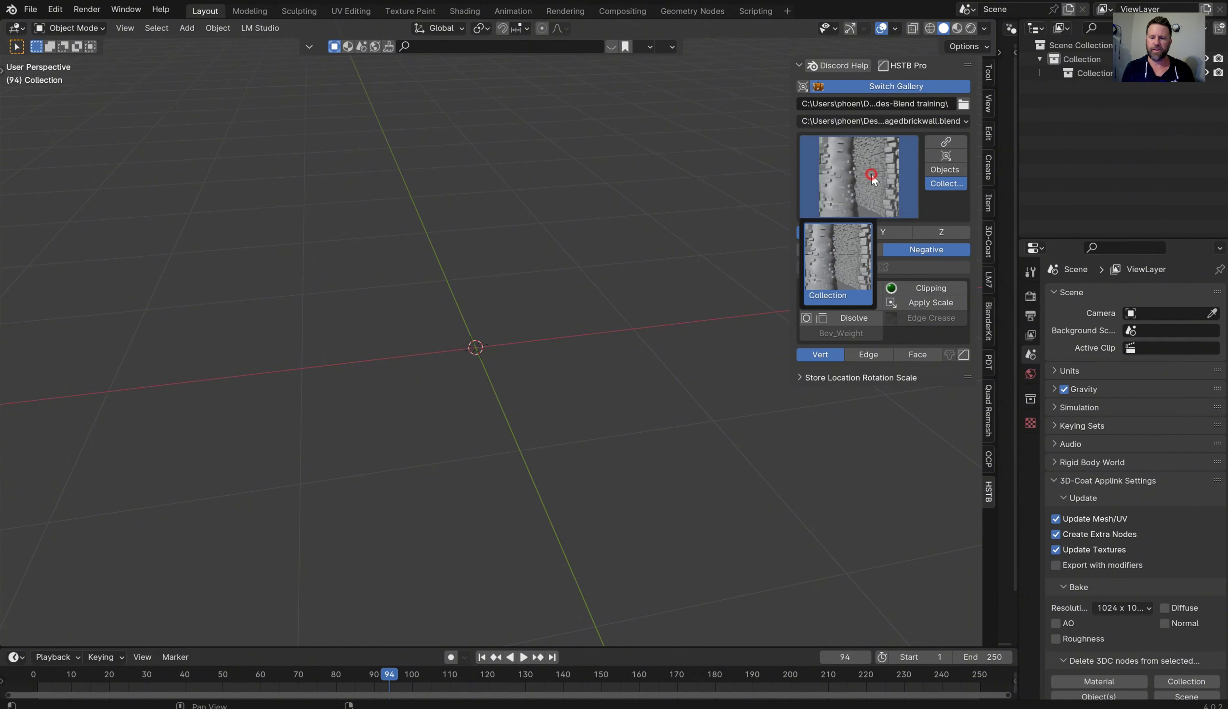
pyautogui.click(820, 253)
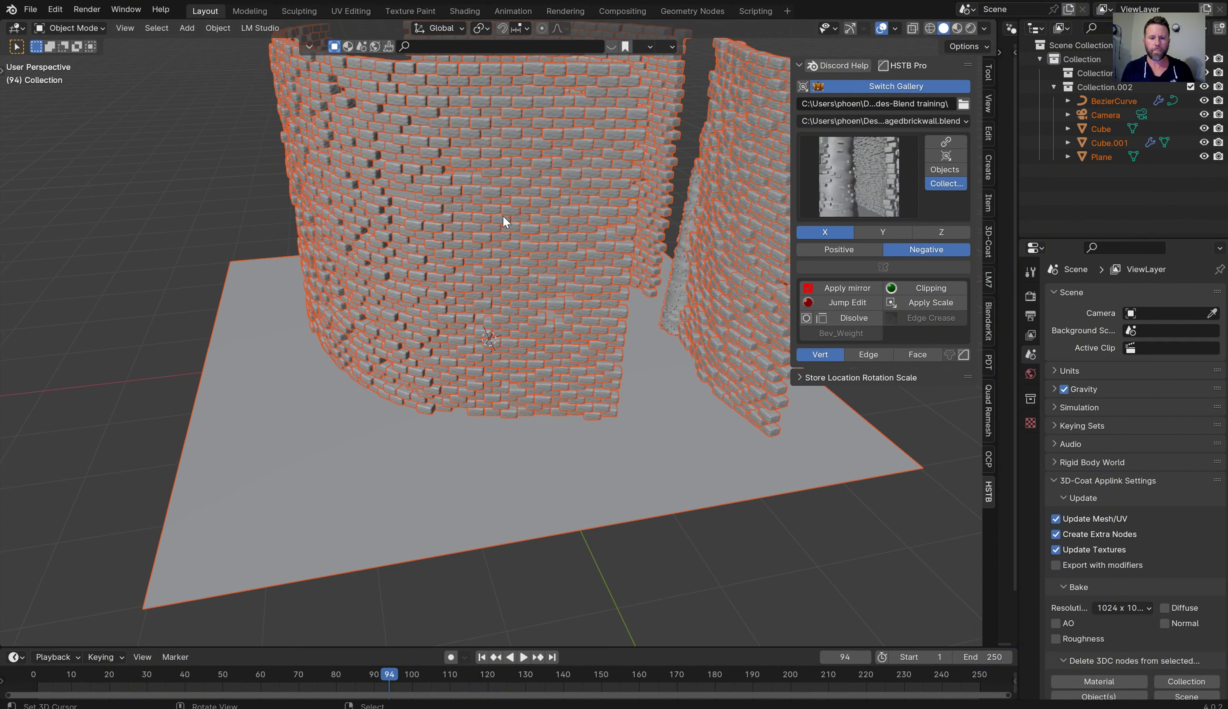
# - Inspect the imported brick wall, then set the gallery to Objects and browse the single objects of the file
pyautogui.moveTo(502, 215); pyautogui.dragTo(429, 224, button='middle')
pyautogui.scroll(3, 428, 224)
pyautogui.click(940, 168)
pyautogui.click(854, 171)
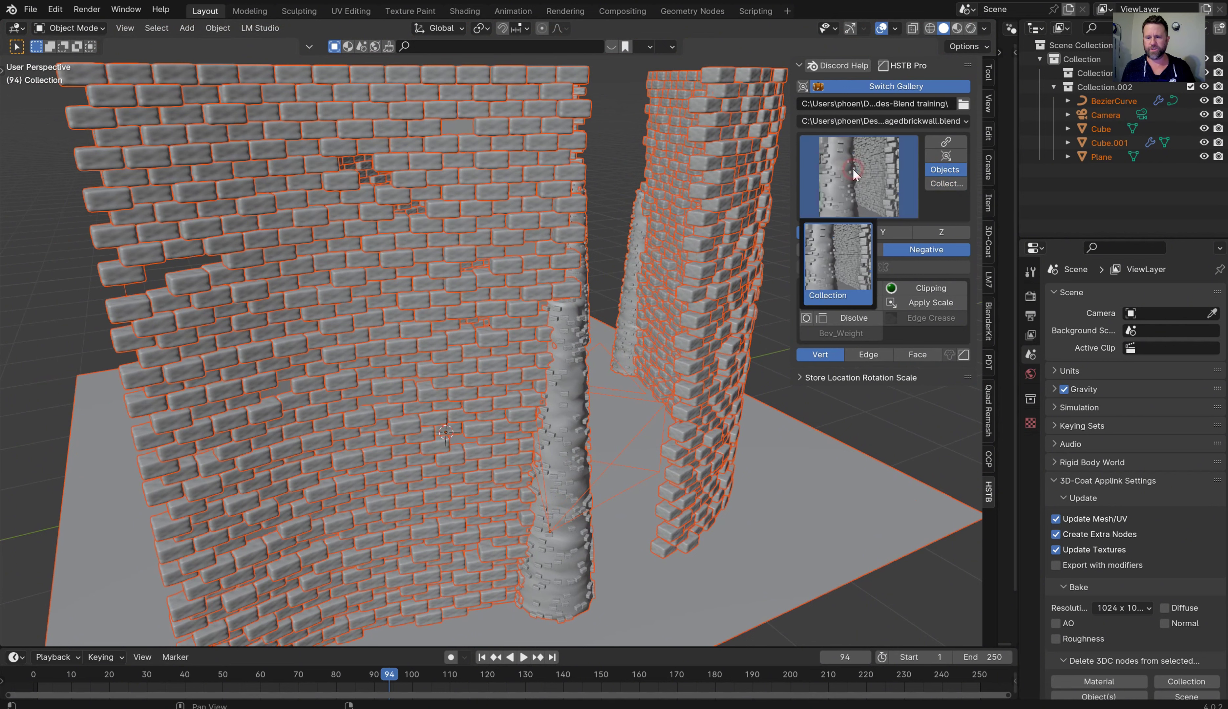
pyautogui.click(907, 117)
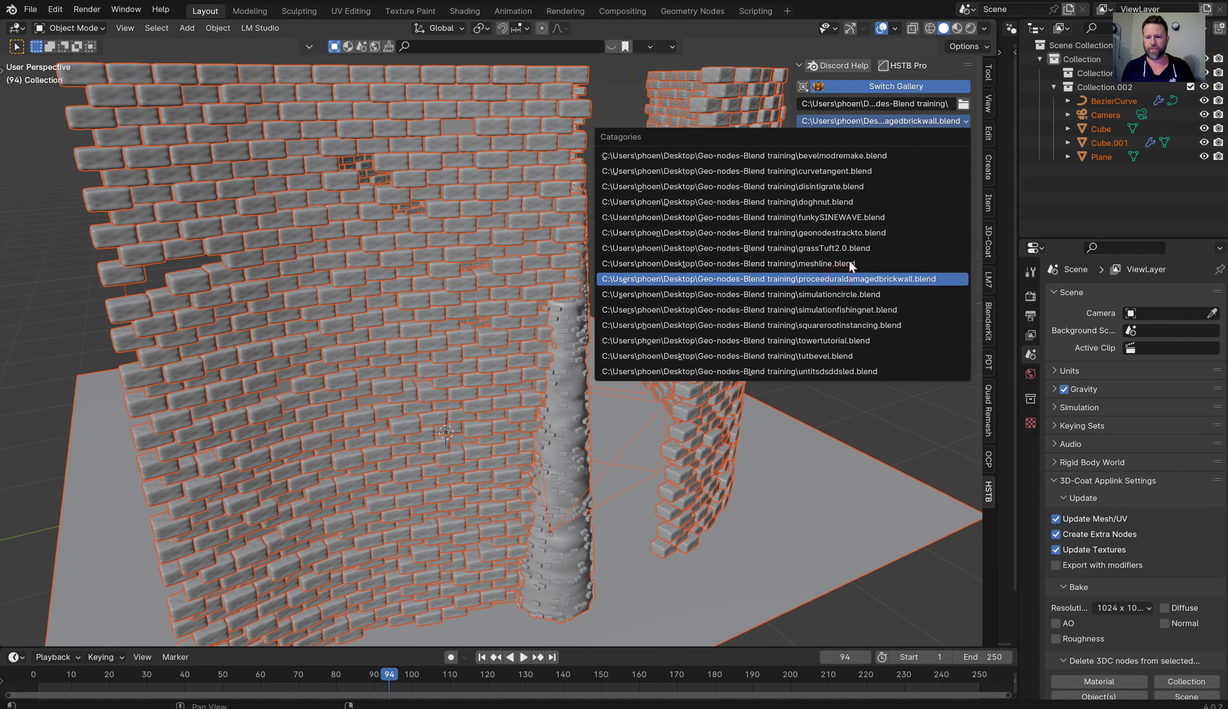
pyautogui.click(874, 182)
pyautogui.click(875, 181)
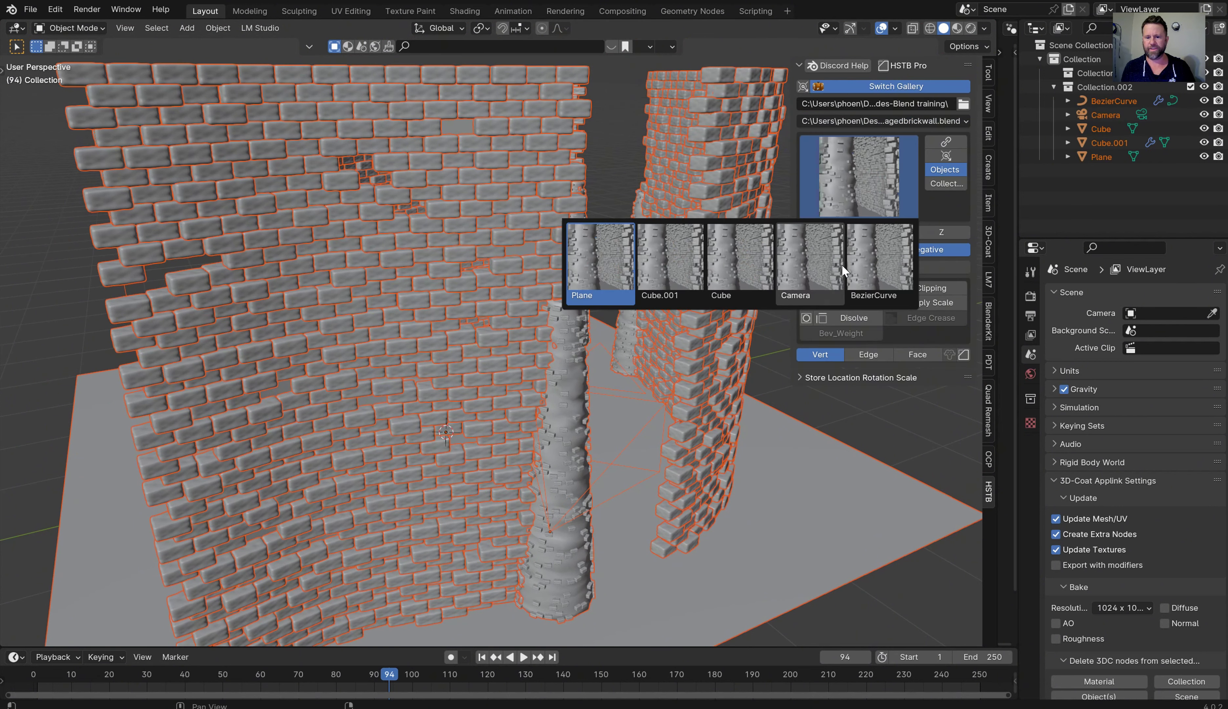
pyautogui.scroll(-6, 495, 325)
# - Delete the imported brick wall objects and insert the Camera and another single object from the same file
pyautogui.press('Delete')
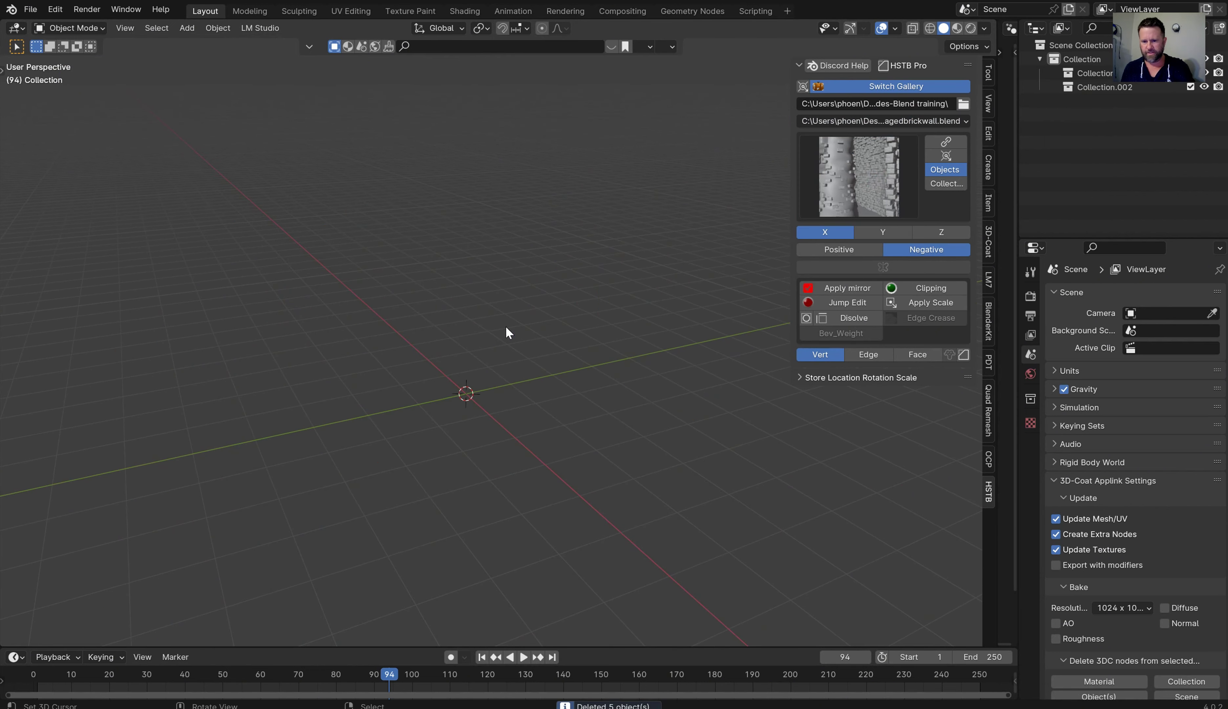
pyautogui.click(861, 186)
pyautogui.click(811, 261)
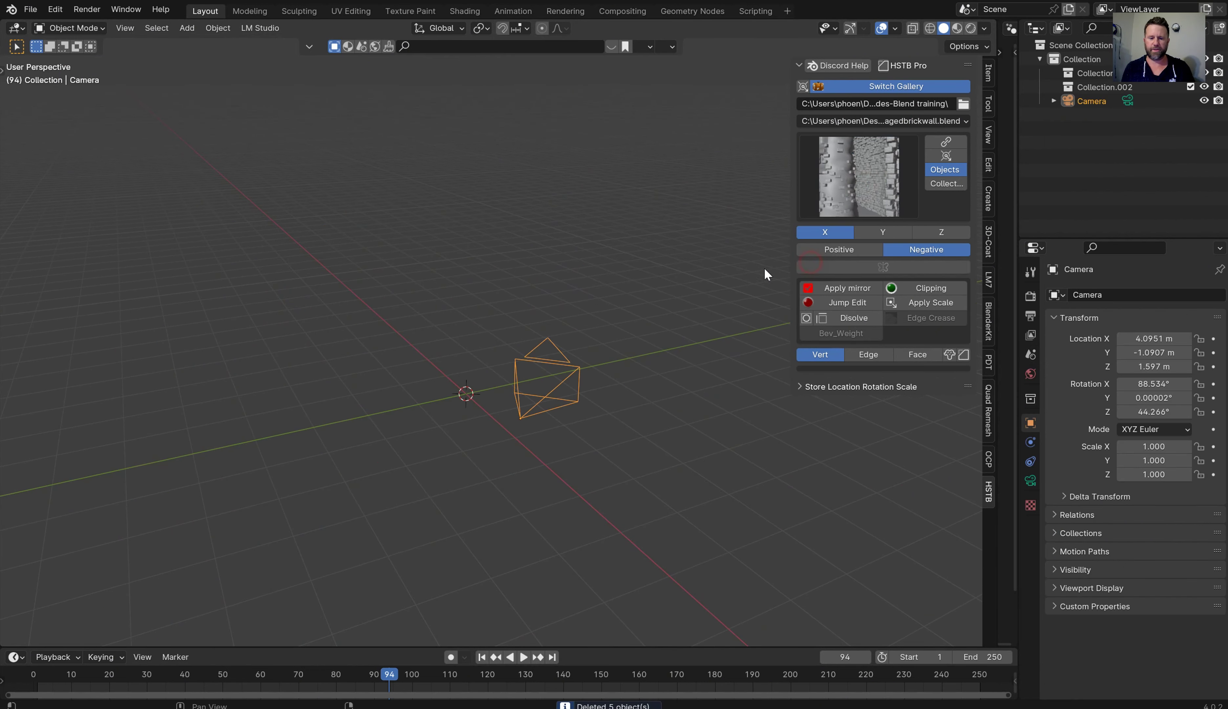
pyautogui.click(814, 208)
pyautogui.click(734, 264)
# - Delete all inserted objects and switch back to the gallery of individual asset thumbnails
pyautogui.moveTo(732, 261); pyautogui.dragTo(604, 288, button='middle')
pyautogui.press('a')
pyautogui.press('Delete')
pyautogui.click(895, 87)
pyautogui.moveTo(748, 95); pyautogui.dragTo(798, 201)
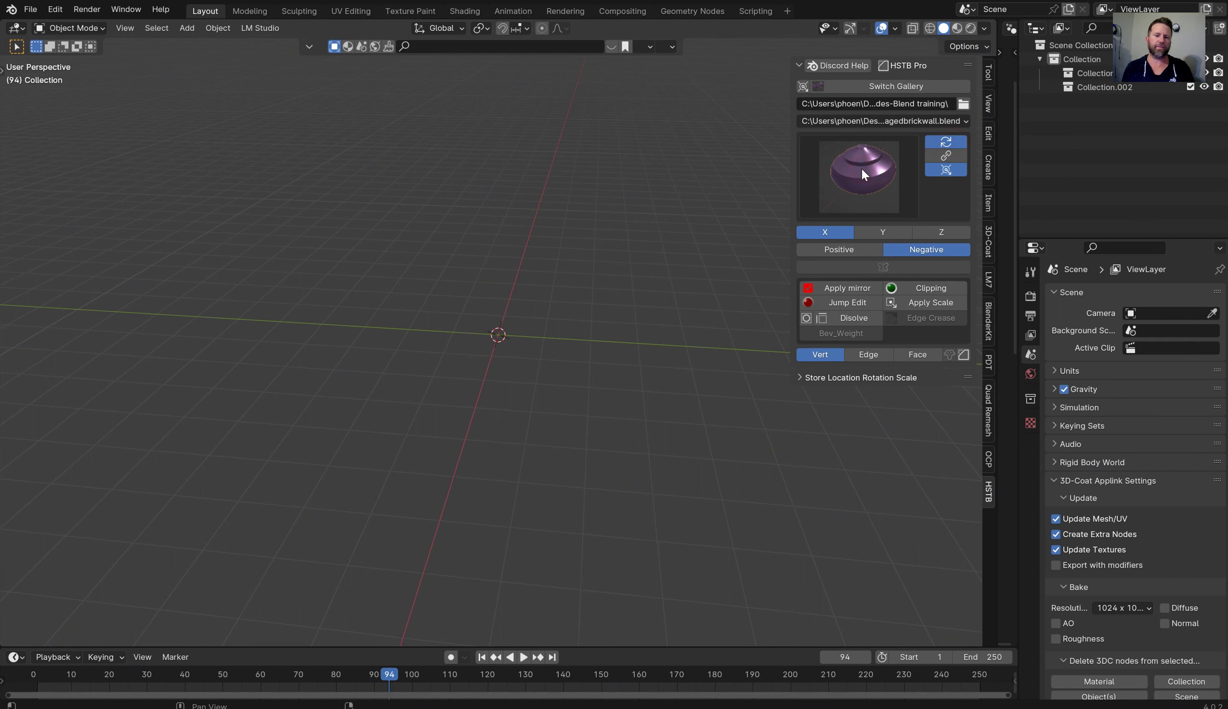
# - Insert the Random_shape asset from the gallery and view it from several sides
pyautogui.click(861, 168)
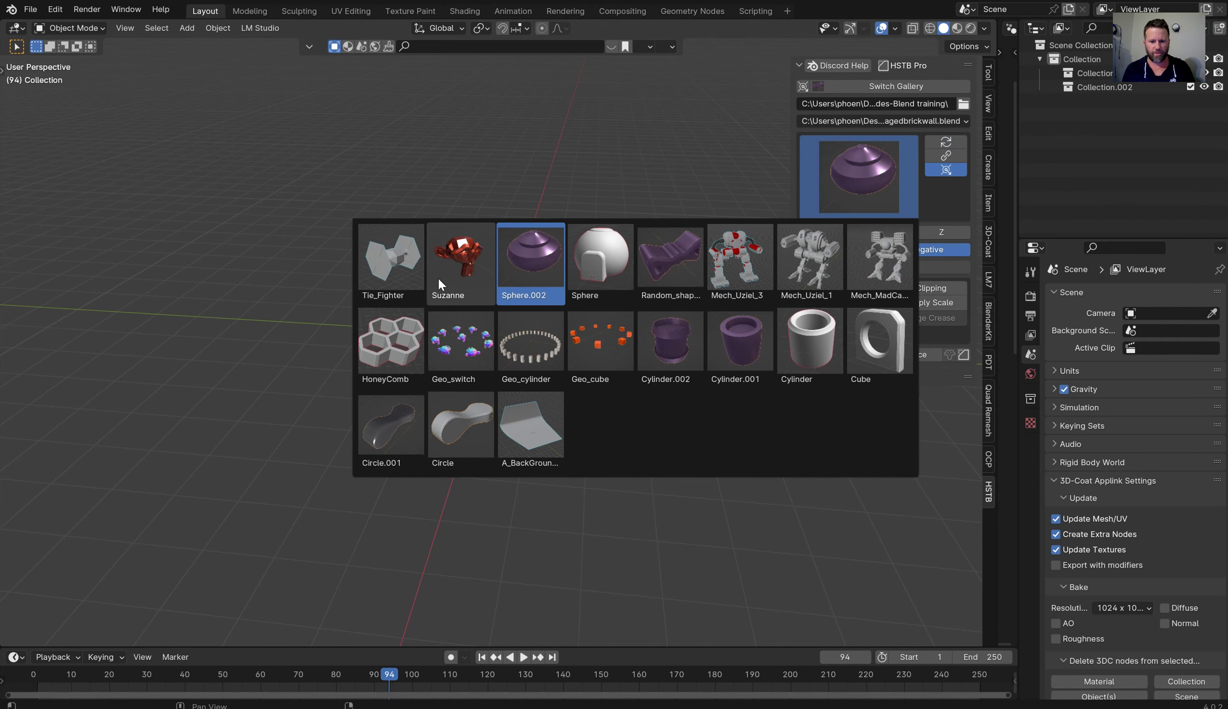
pyautogui.click(677, 253)
pyautogui.moveTo(657, 279); pyautogui.dragTo(529, 290, button='middle')
pyautogui.scroll(6, 578, 292)
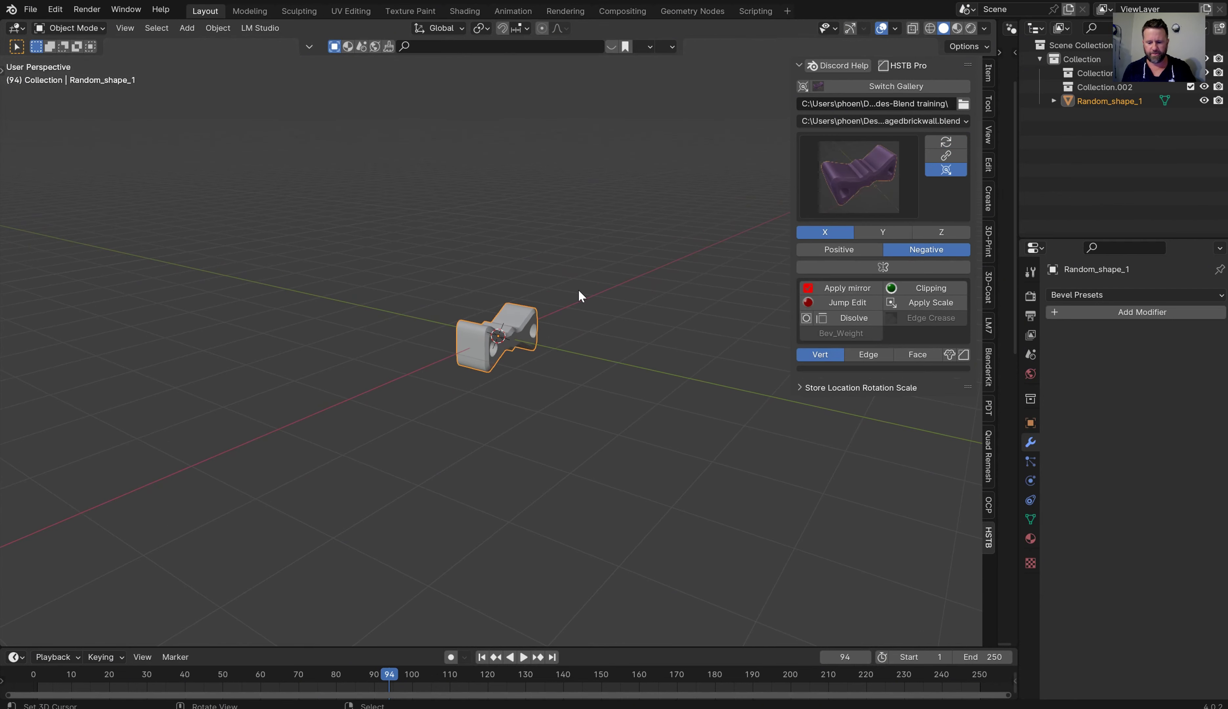
pyautogui.scroll(5, 599, 294)
pyautogui.moveTo(604, 293); pyautogui.dragTo(173, 272, button='middle')
# - Insert the curved A_BackGround backdrop asset around the random shape
pyautogui.click(859, 177)
pyautogui.click(592, 298)
pyautogui.scroll(-10, 592, 300)
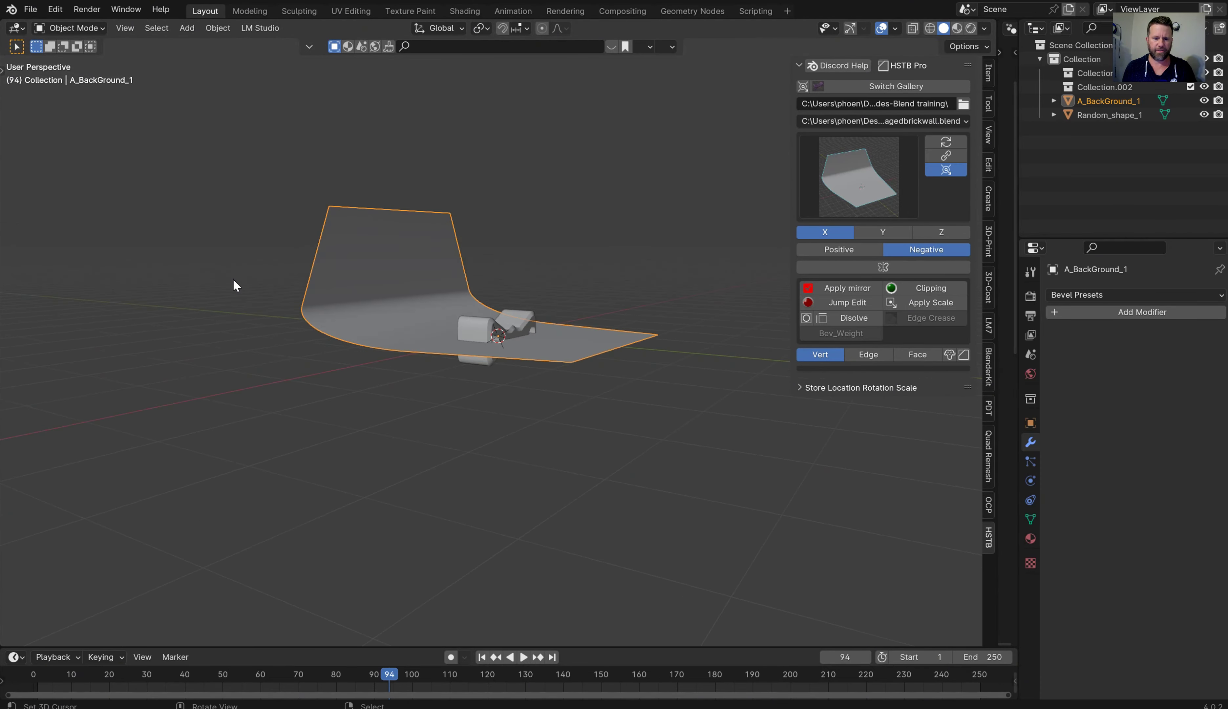
pyautogui.scroll(1, 449, 289)
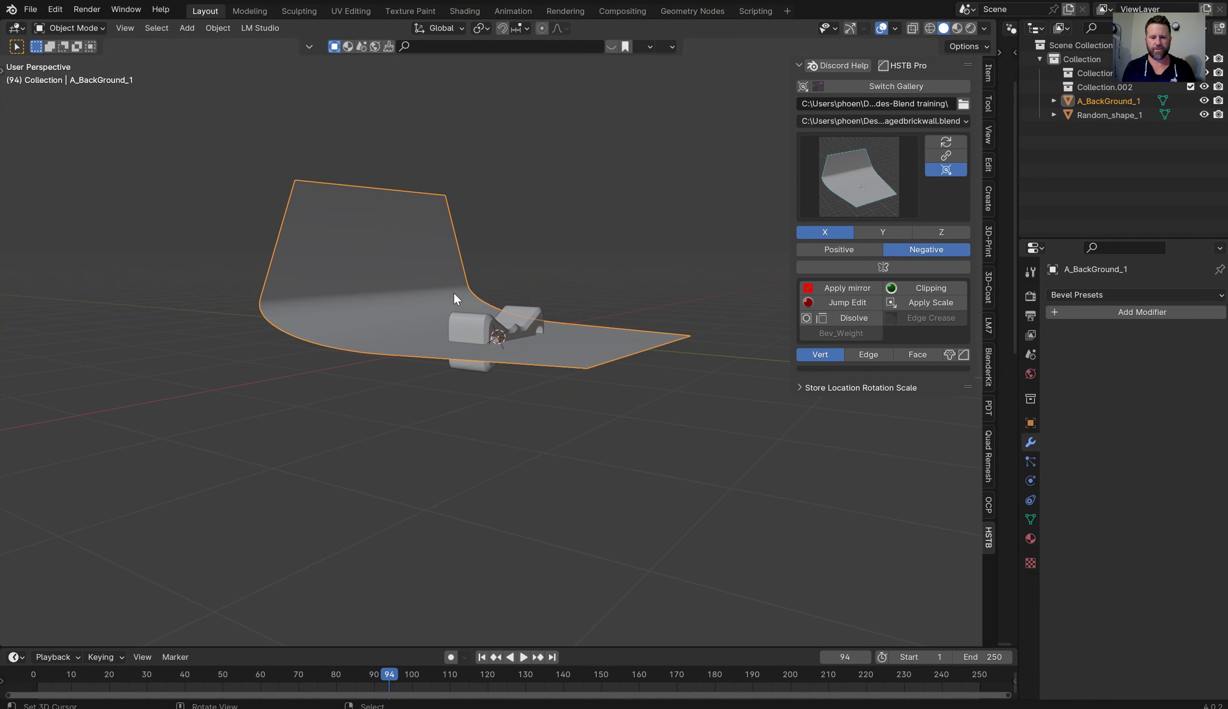
# - Delete the backdrop and the random shape, and insert the Cube asset, the plate with a round hole, in front view
pyautogui.press('a')
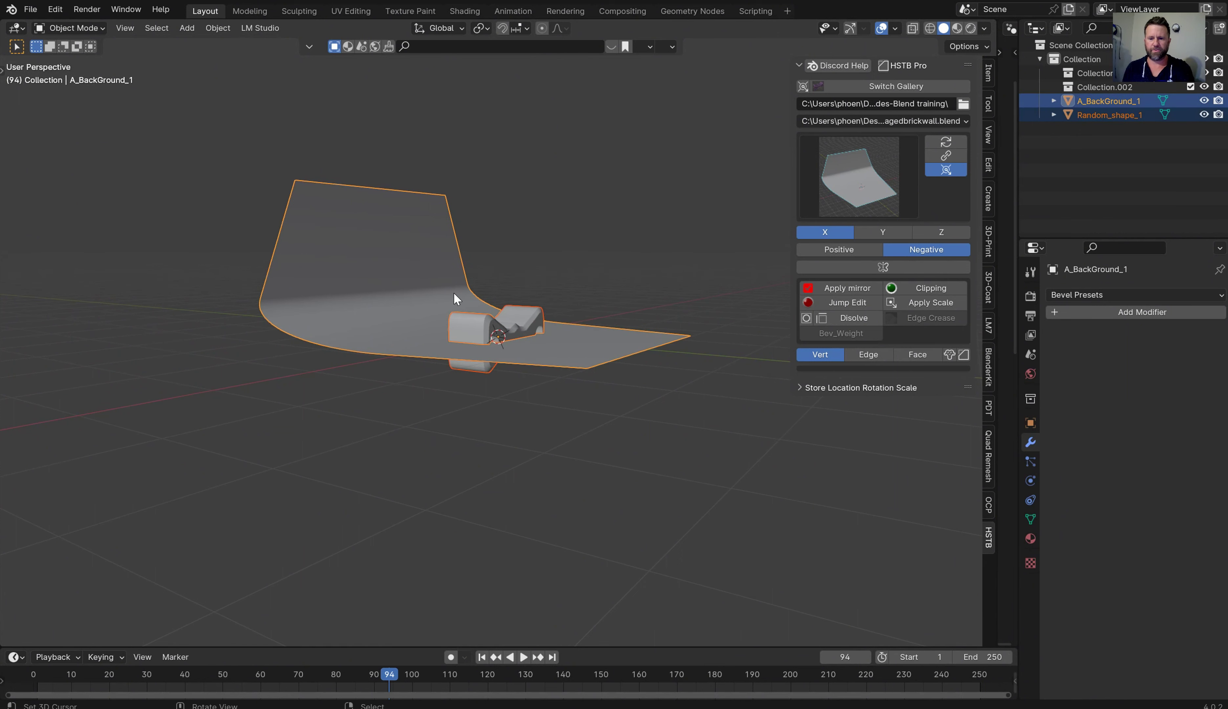
pyautogui.press('Delete')
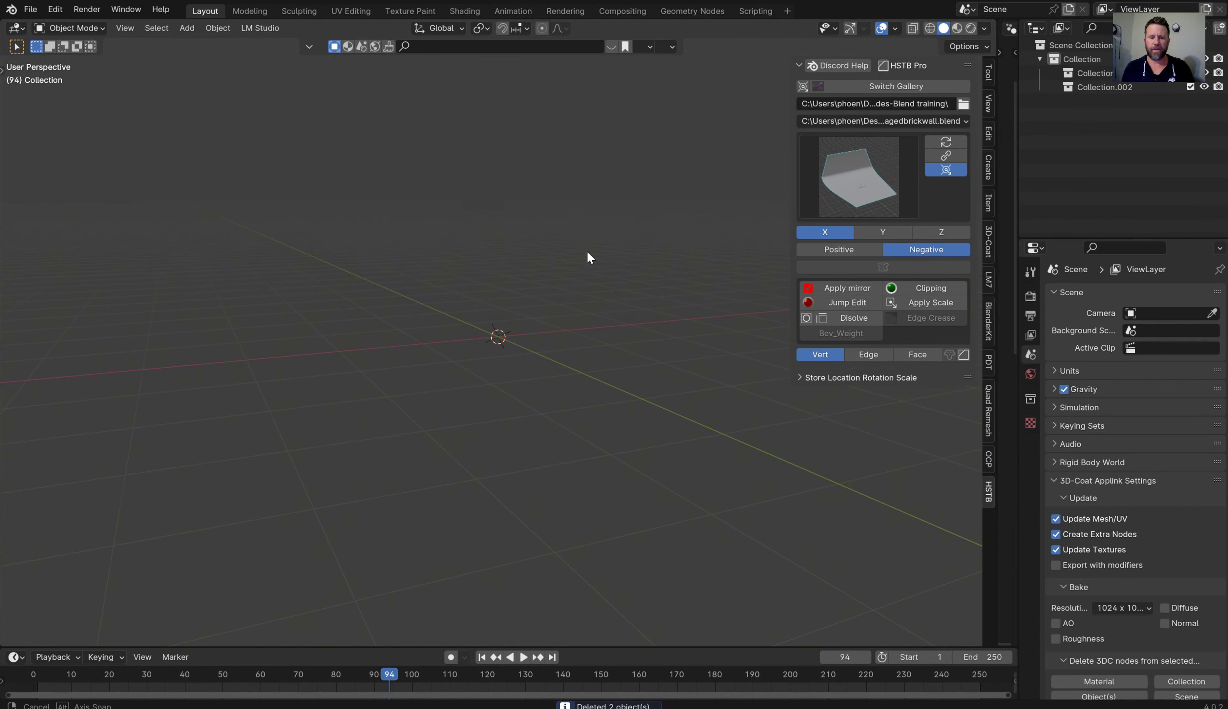
pyautogui.press('KP_1')
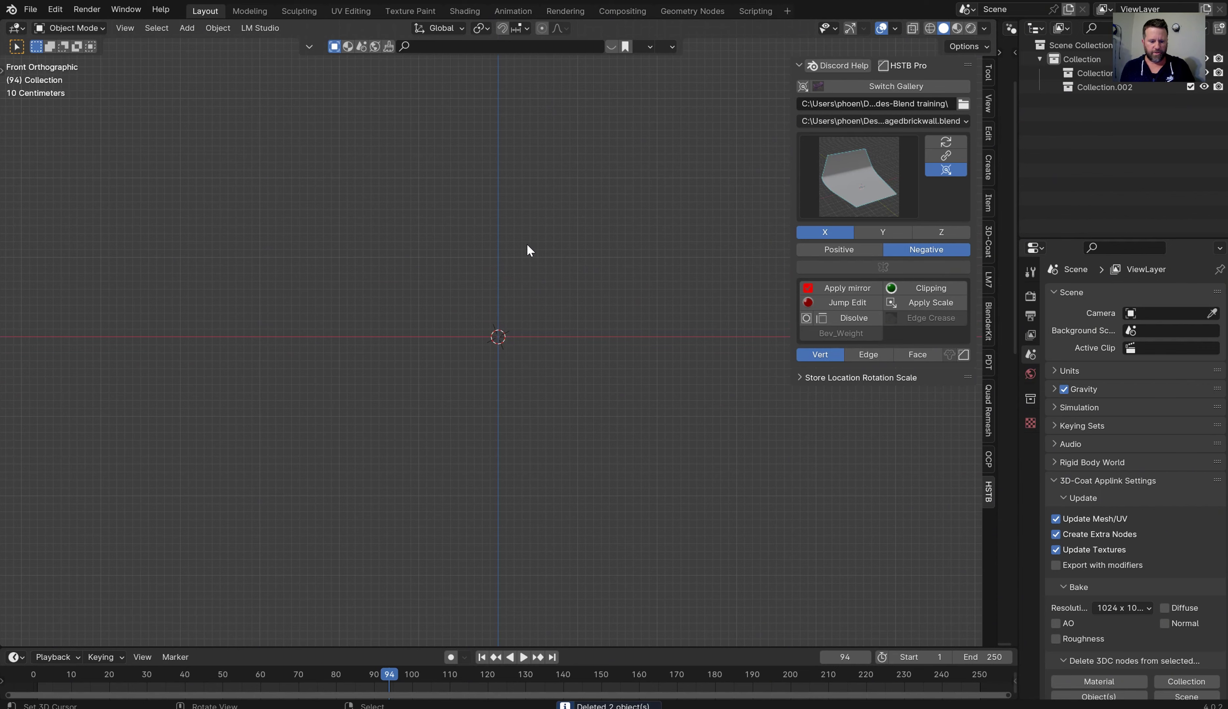
pyautogui.click(826, 203)
pyautogui.click(888, 331)
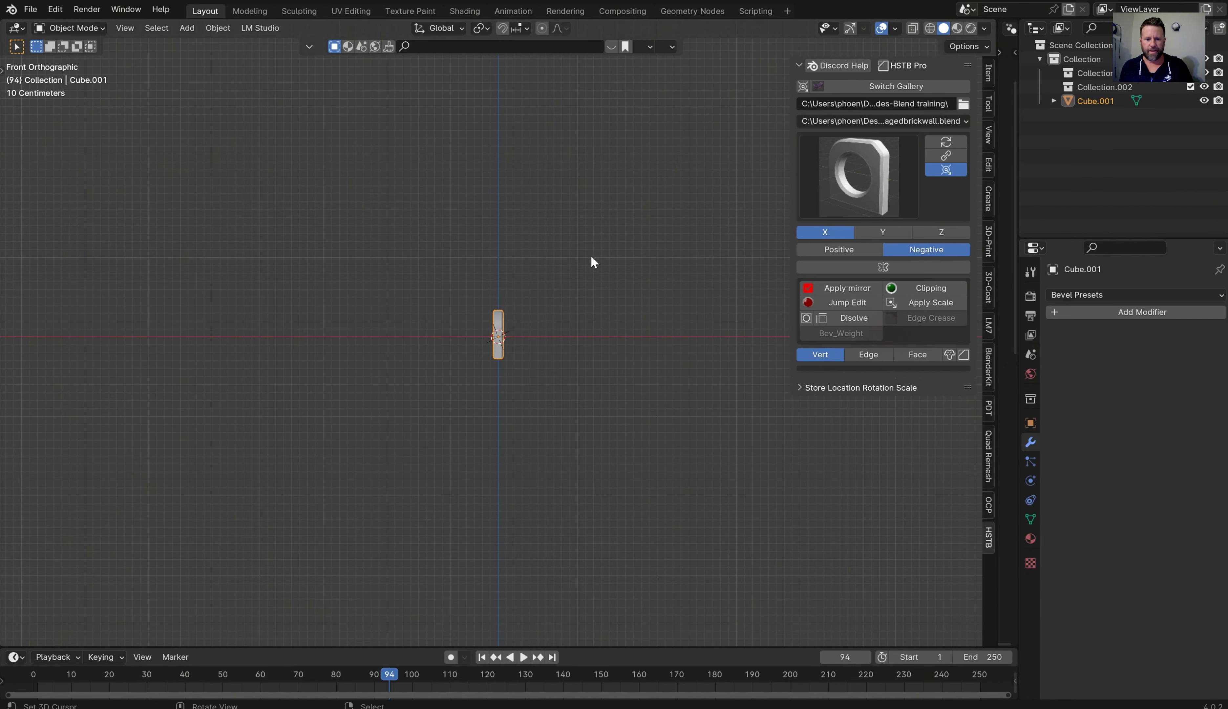
# - In right side view, cut a rectangular Difference slot from the plate's round hole out through its nearest upright edge on the chamfered side
pyautogui.press('KP_3')
pyautogui.press('KP_Decimal')
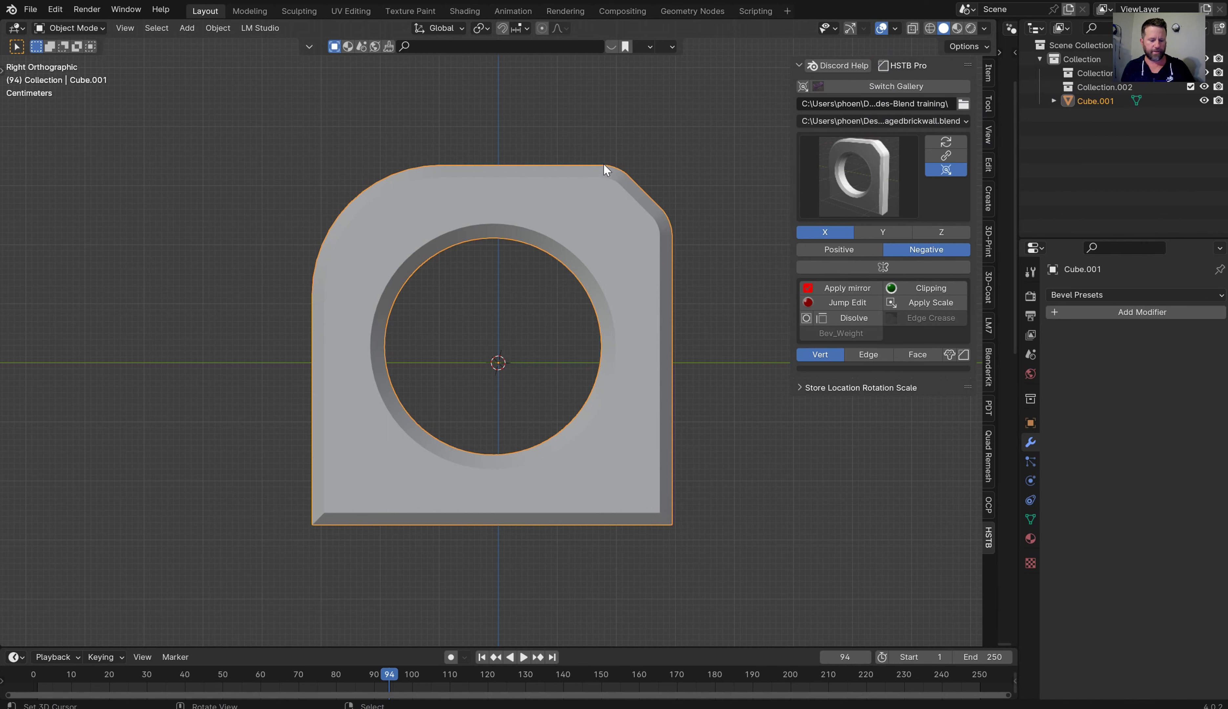
pyautogui.hotkey('ctrl', 'shift', 'x')
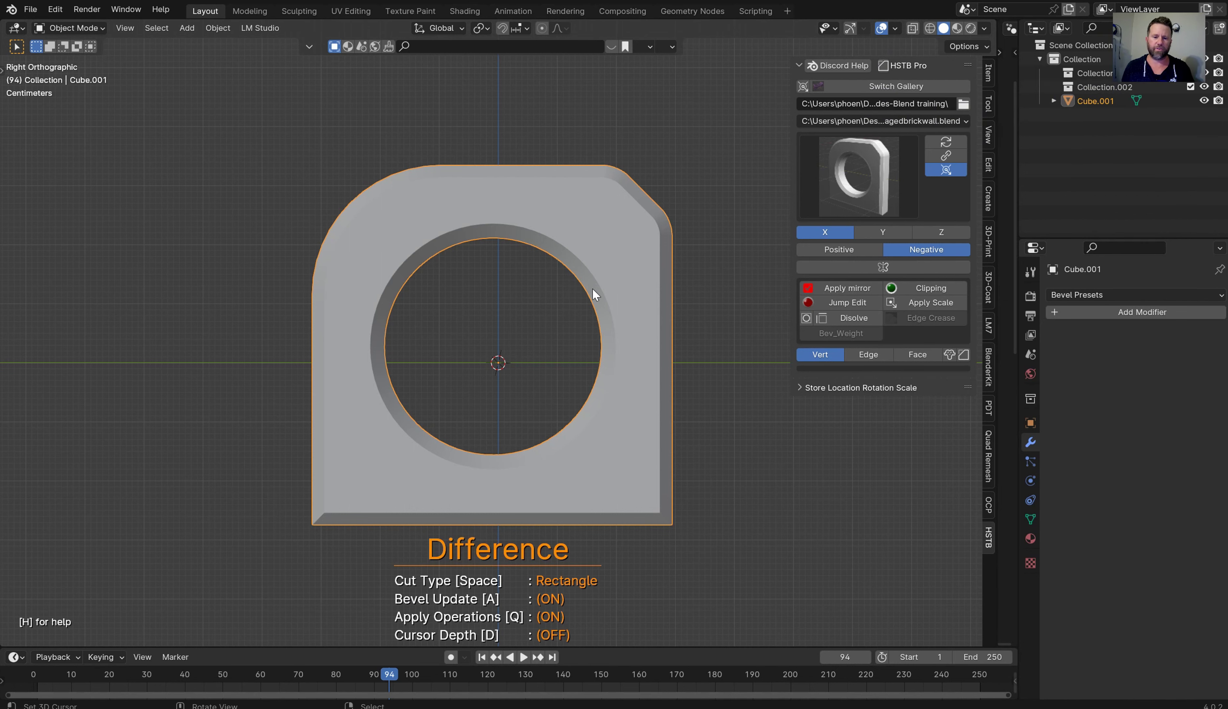
pyautogui.moveTo(575, 304); pyautogui.dragTo(733, 363)
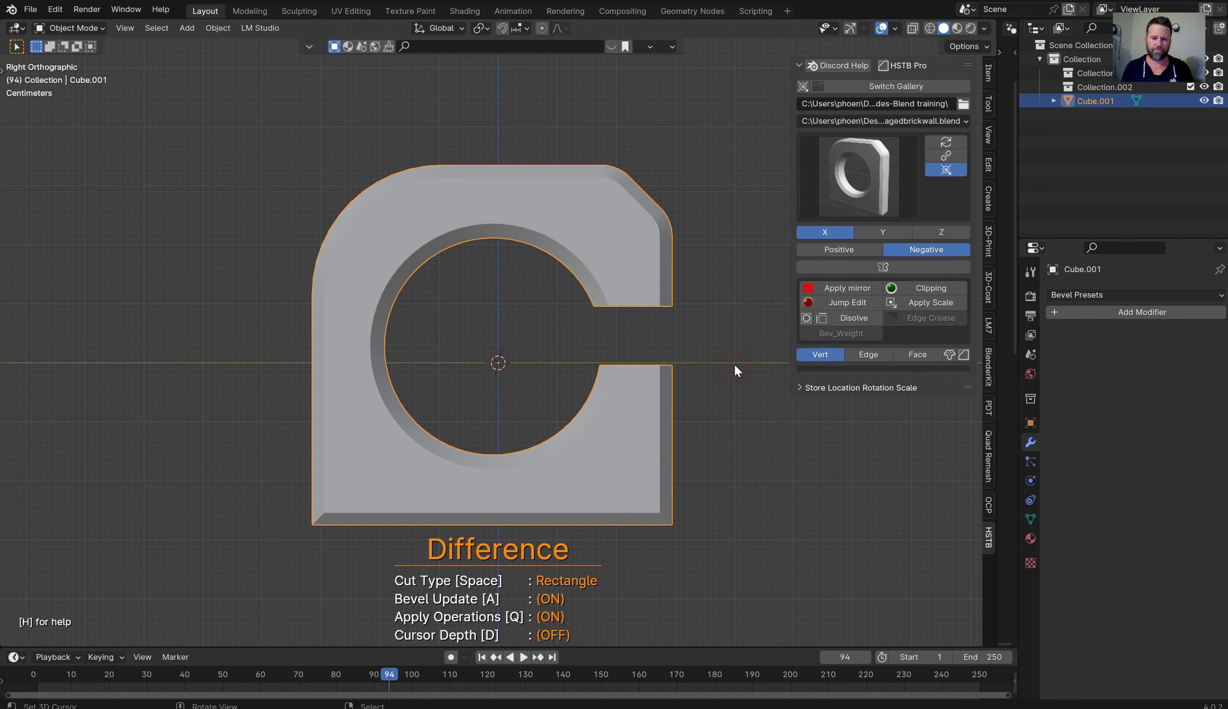
# - Mirror the slotted plate along the Y axis in the Positive direction with the HSTB mirror modifier
pyautogui.moveTo(662, 245); pyautogui.dragTo(684, 269, button='middle')
pyautogui.press('KP_1')
pyautogui.press('KP_3')
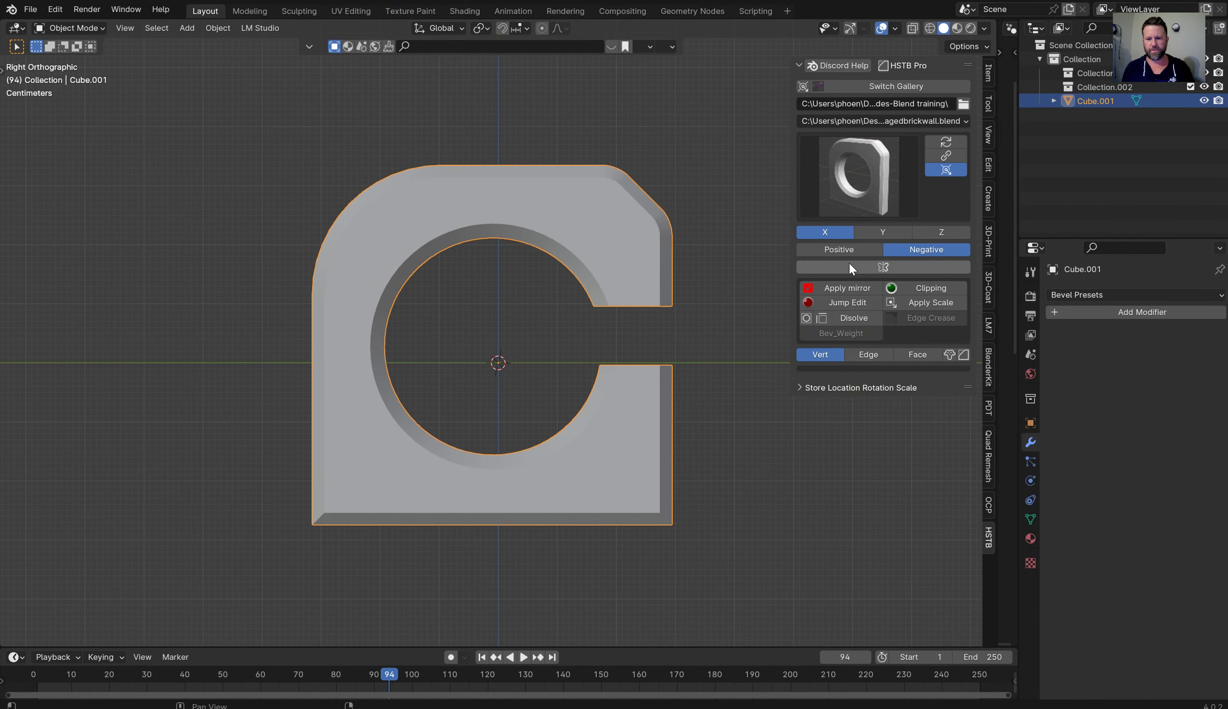
pyautogui.click(898, 231)
pyautogui.click(854, 250)
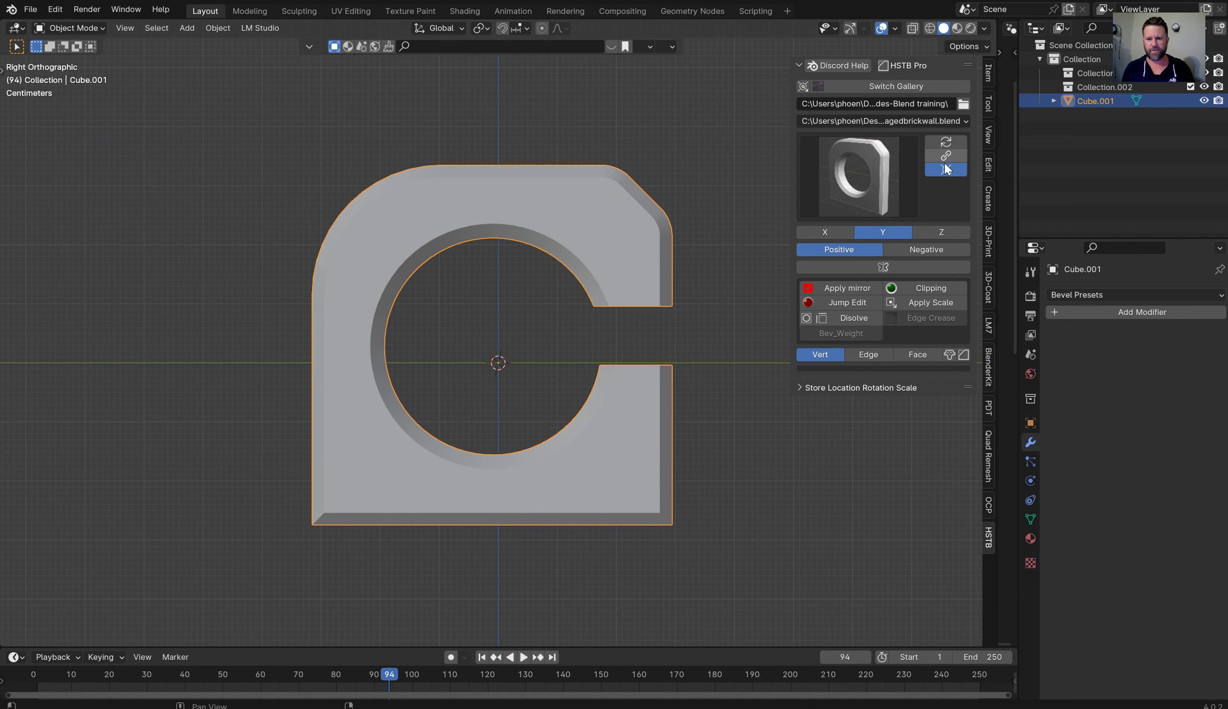
pyautogui.click(881, 267)
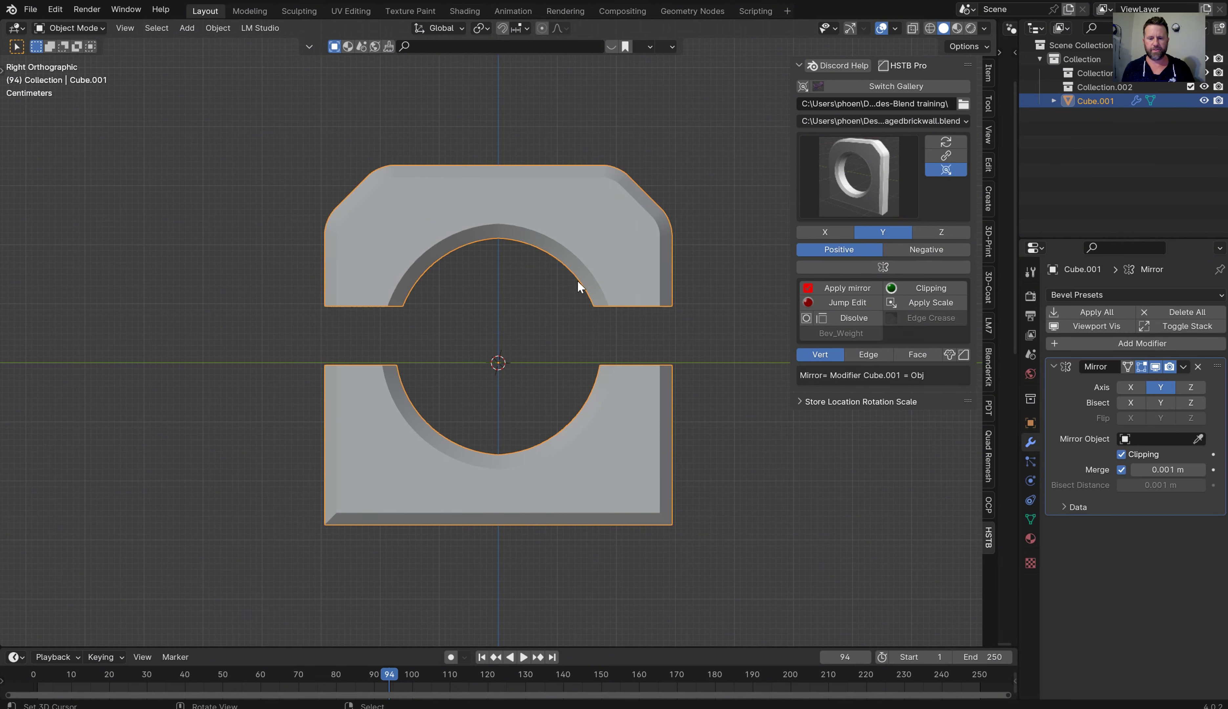
# - Undo the Y-axis mirror and its axis and direction settings on the slotted plate
pyautogui.hotkey('ctrl', 'z')
pyautogui.hotkey('ctrl', 'z')
pyautogui.hotkey('ctrl', 'z')
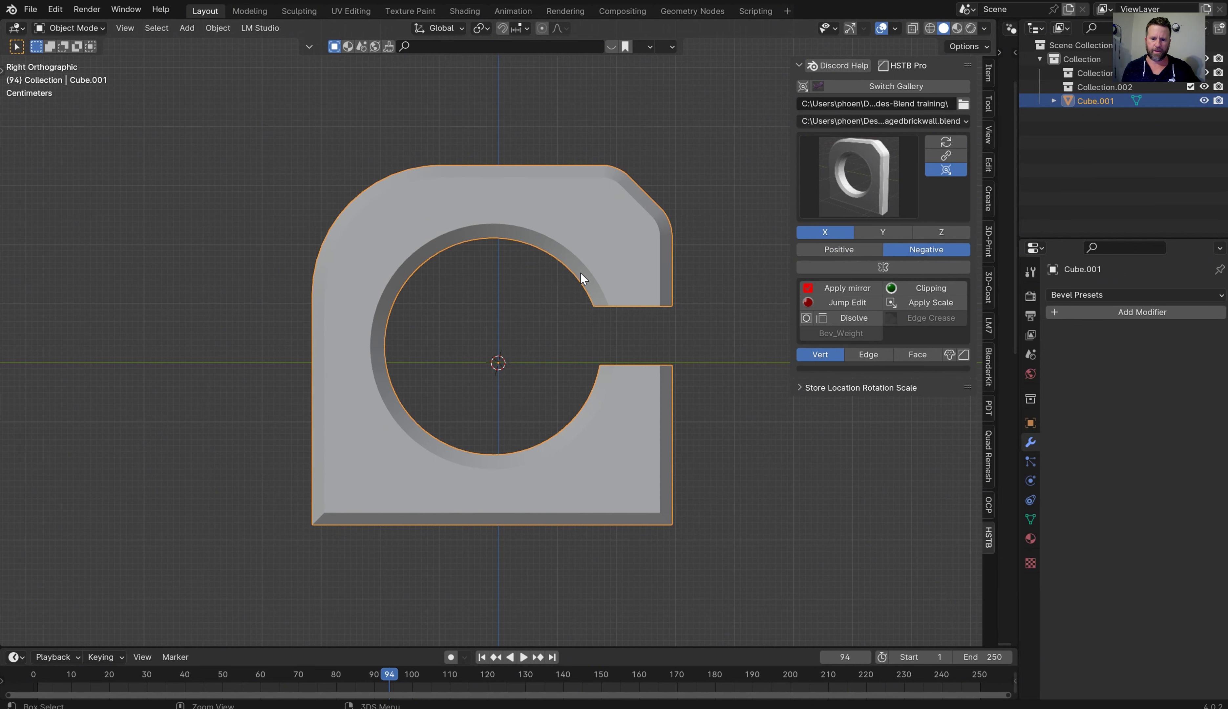
# - In Edit Mode, select the whole plate mesh and symmetrize it with the Pos Y direction
pyautogui.moveTo(581, 273); pyautogui.dragTo(594, 255, button='middle')
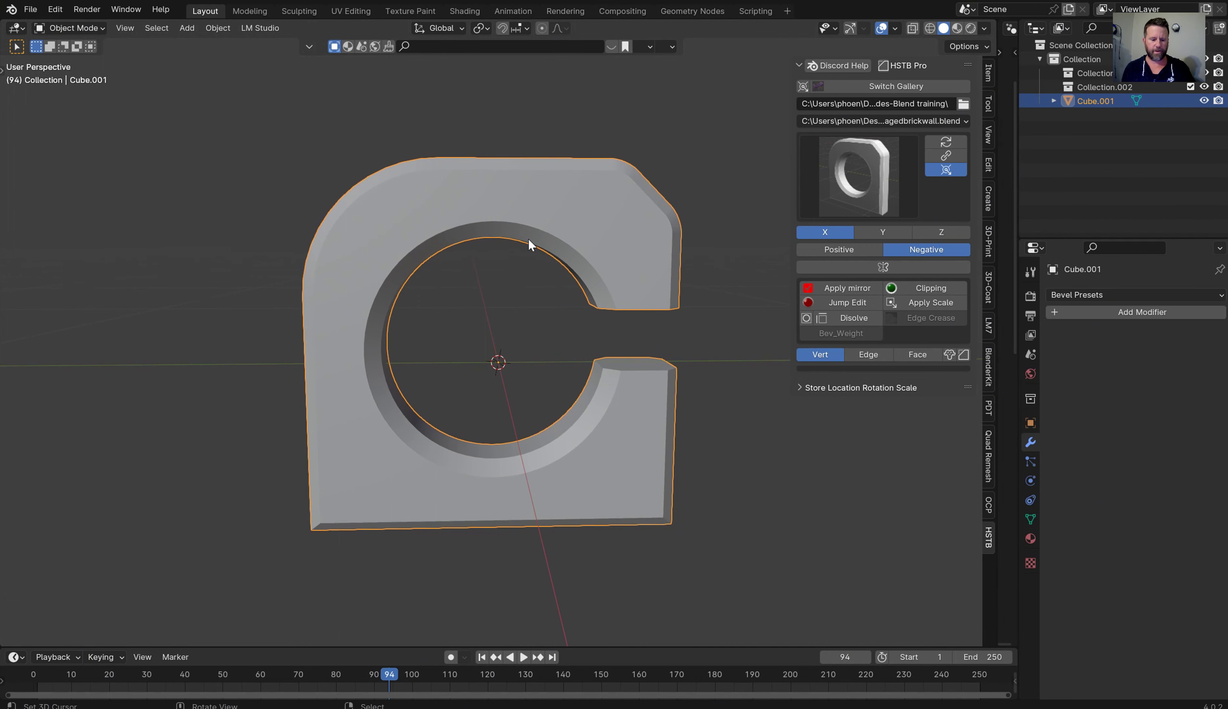
pyautogui.hotkey('ctrl', 'Tab')
pyautogui.click(448, 239)
pyautogui.scroll(-1, 539, 241)
pyautogui.moveTo(539, 241); pyautogui.dragTo(536, 237, button='middle')
pyautogui.press('KP_3')
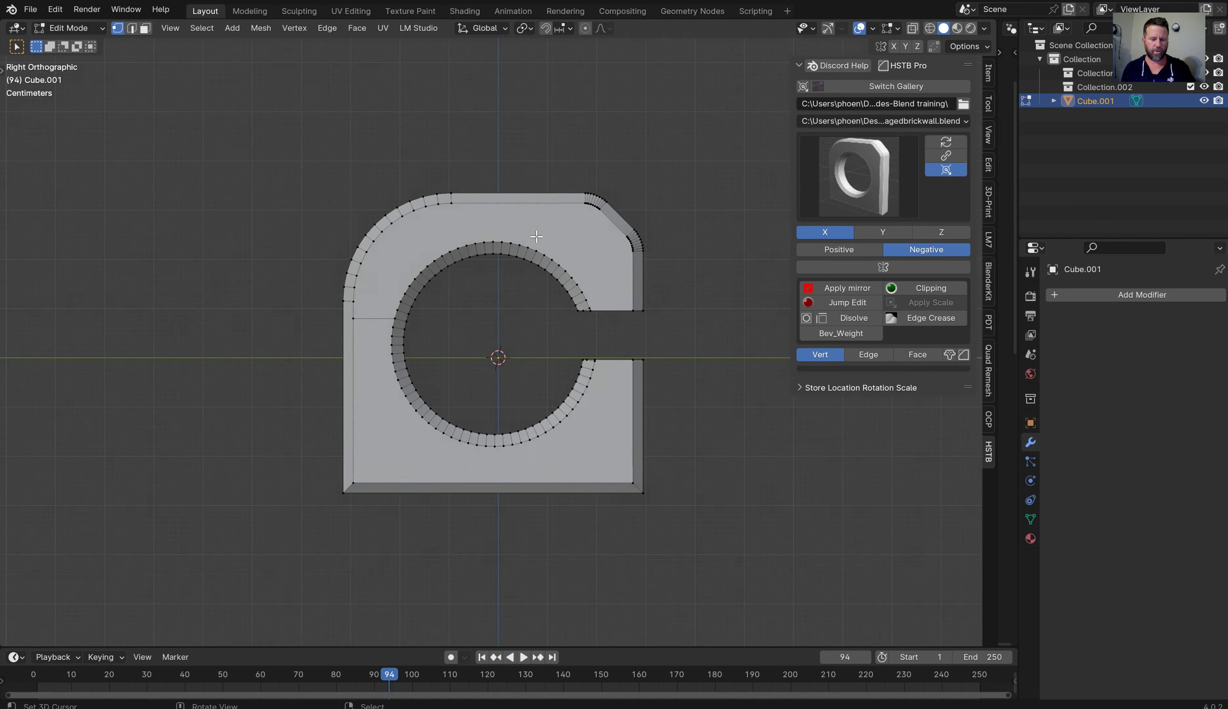
pyautogui.press('a')
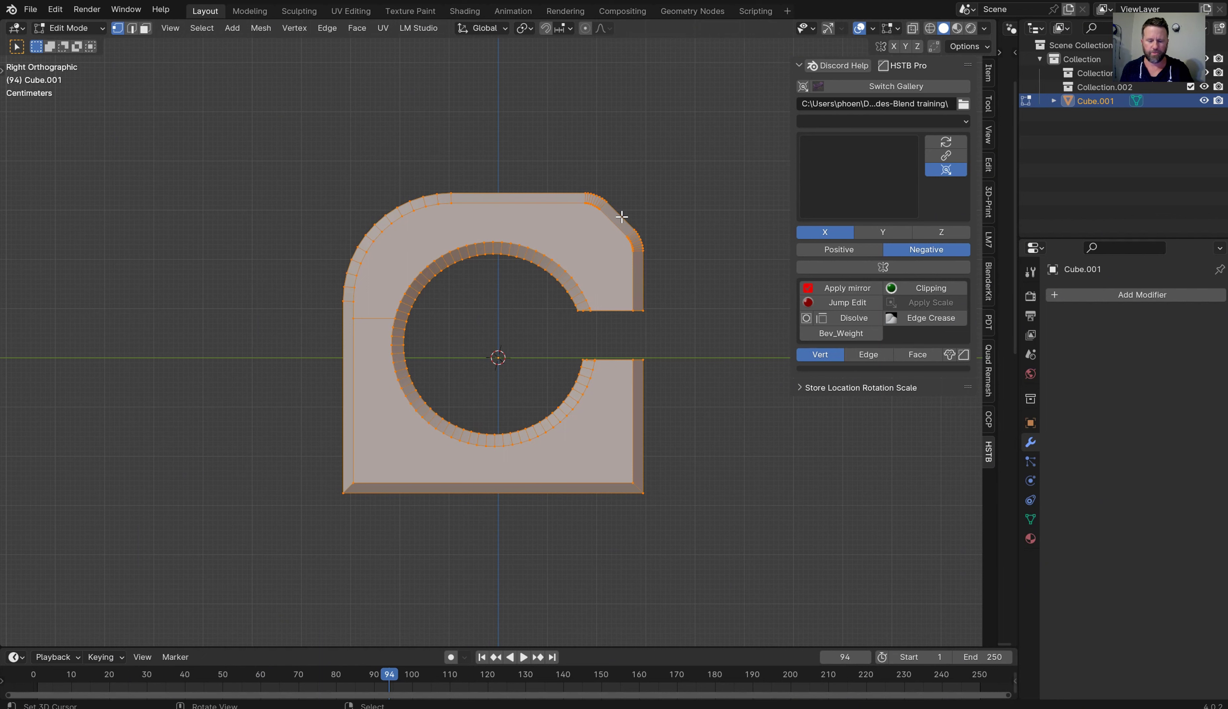
pyautogui.moveTo(622, 217); pyautogui.dragTo(598, 211, button='middle')
pyautogui.hotkey('alt', 'x')
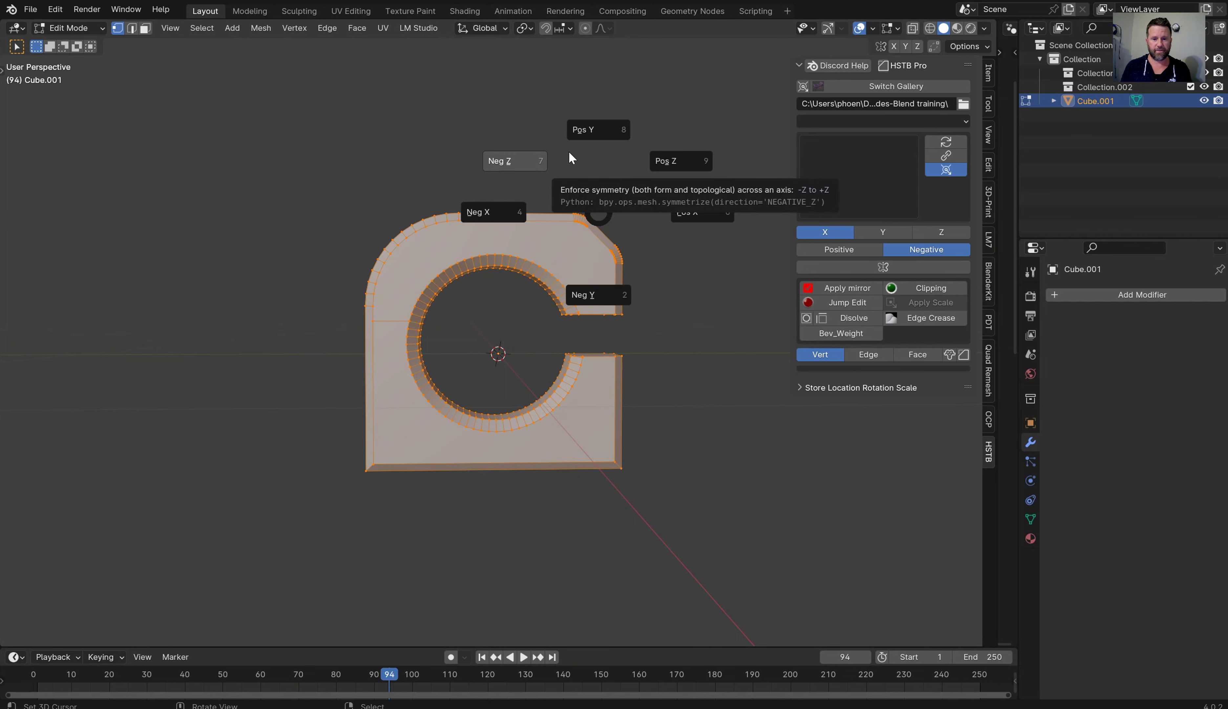
pyautogui.click(607, 137)
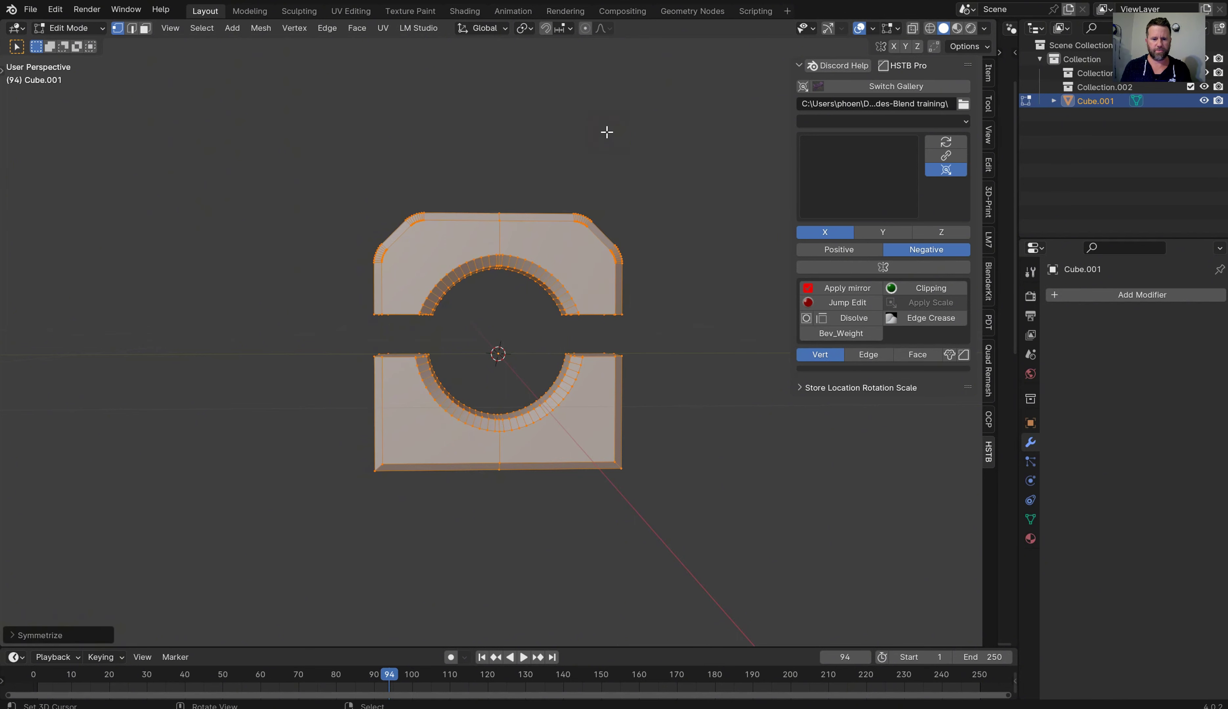
# - Set the Symmetrize threshold to 0, keeping the direction +Y to -Y
pyautogui.moveTo(560, 164); pyautogui.dragTo(283, 396, button='middle')
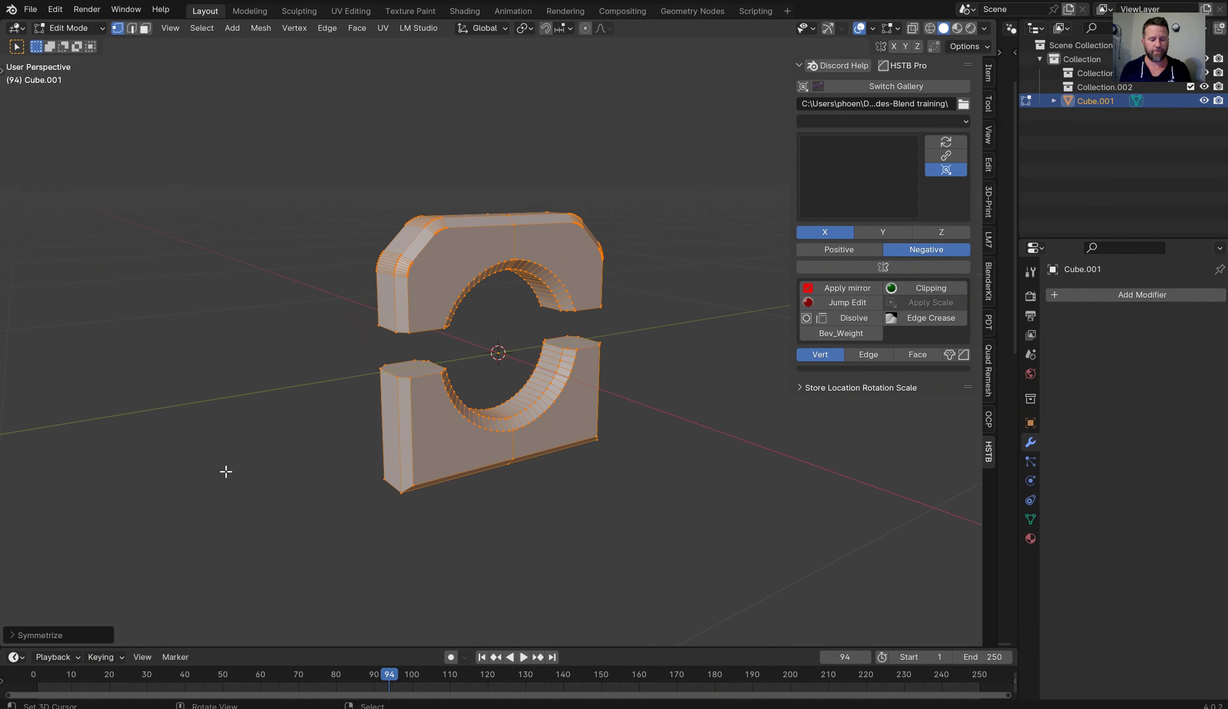
pyautogui.click(3, 635)
pyautogui.moveTo(138, 631); pyautogui.dragTo(229, 170)
pyautogui.click(138, 630)
pyautogui.write('0')
pyautogui.press('Return')
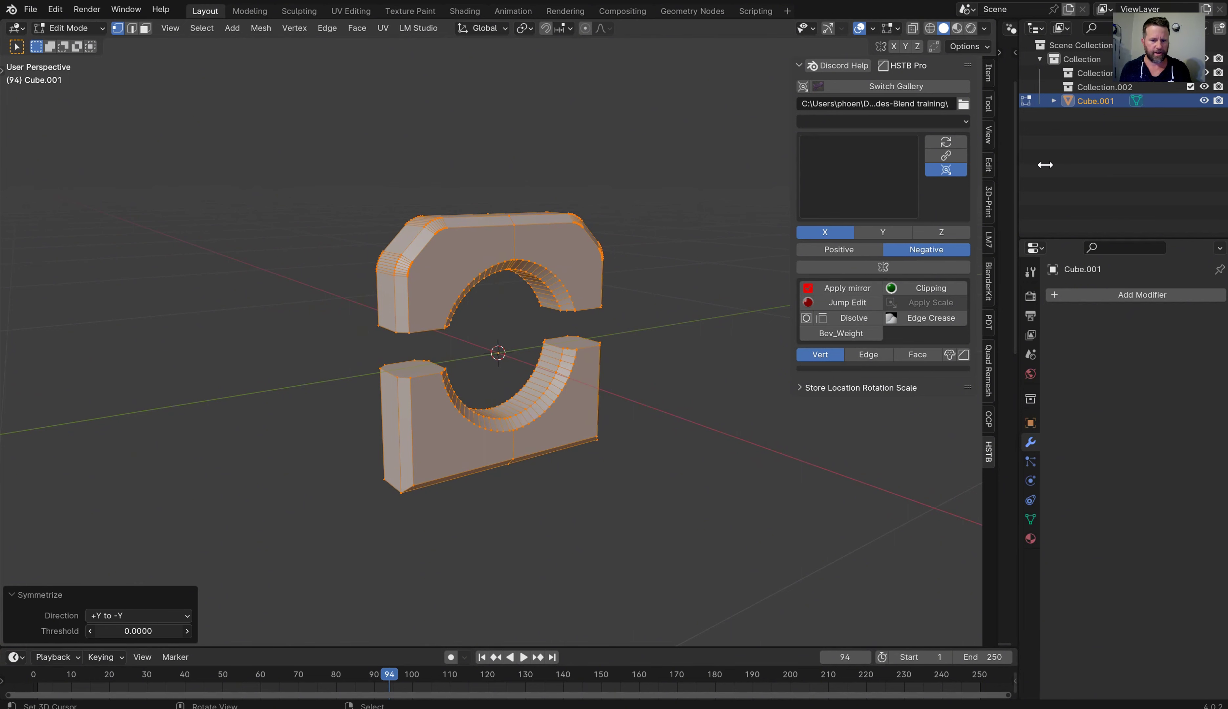
# - In edge selection, select the centre seam loops on the upper and lower halves and dissolve their edges
pyautogui.scroll(6, 567, 238)
pyautogui.moveTo(575, 239); pyautogui.dragTo(555, 212, button='middle')
pyautogui.scroll(-4, 554, 211)
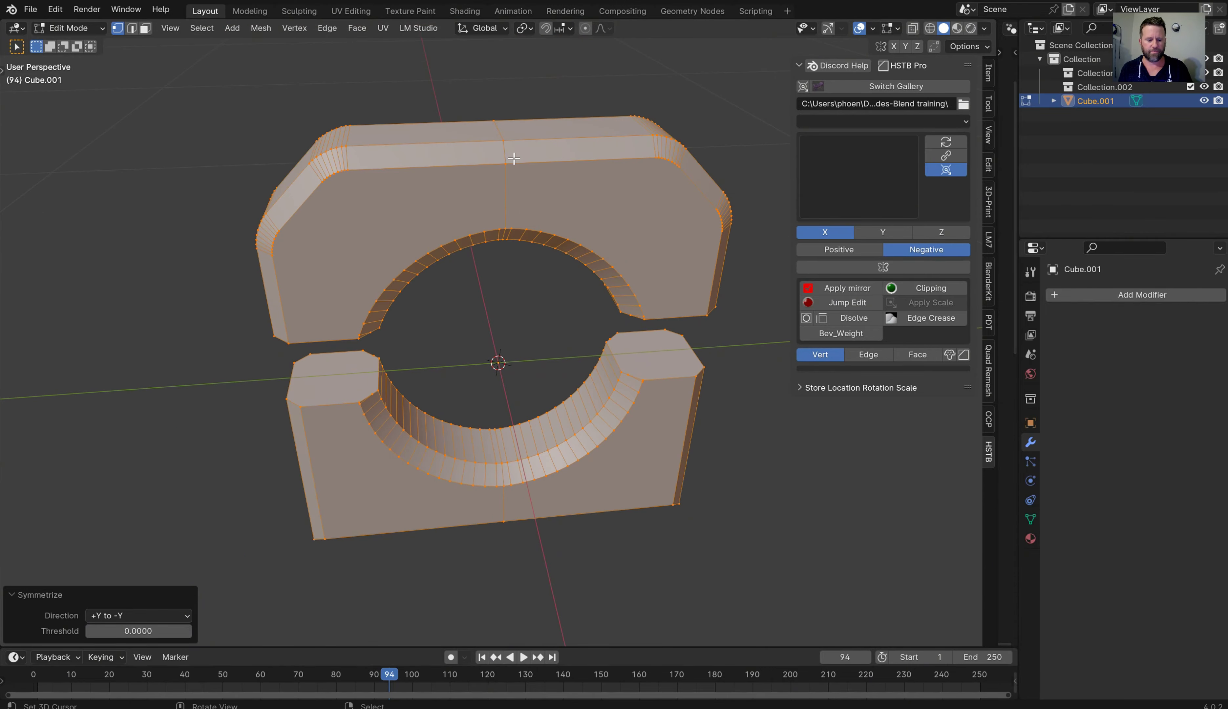
pyautogui.hotkey('ctrl', 'Tab')
pyautogui.click(507, 239)
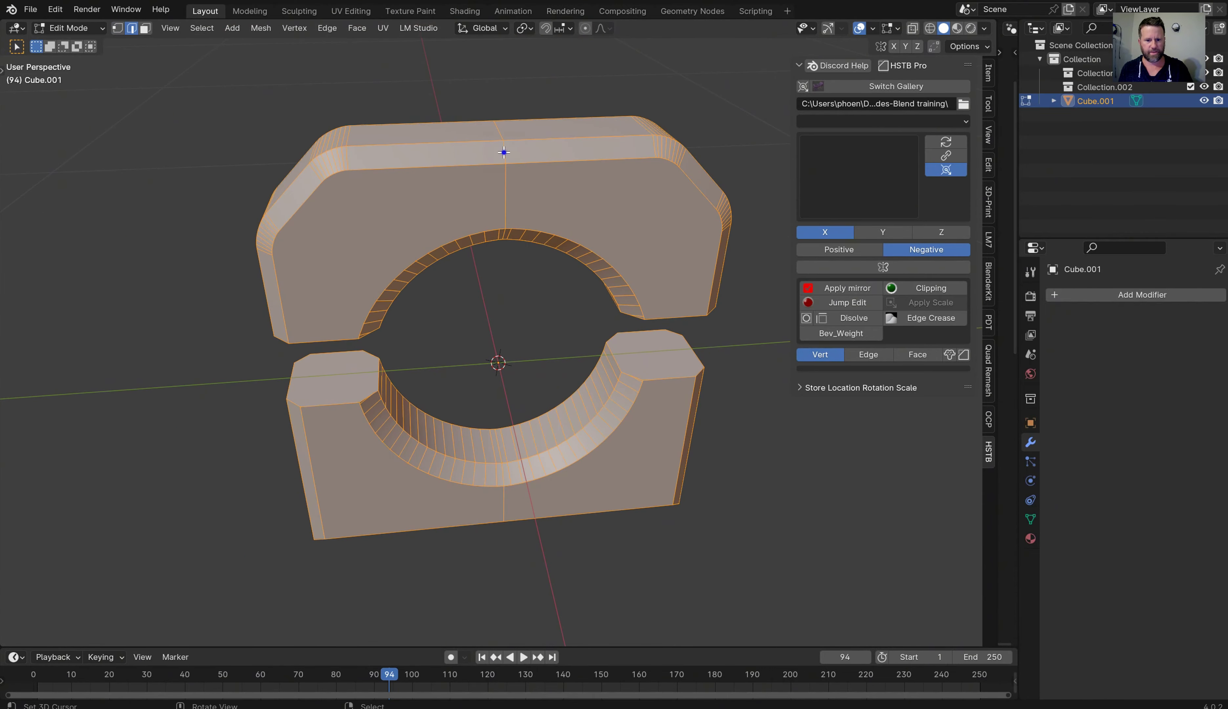
pyautogui.click(504, 152)
pyautogui.keyDown('alt'); pyautogui.click(504, 152); pyautogui.keyUp('alt')
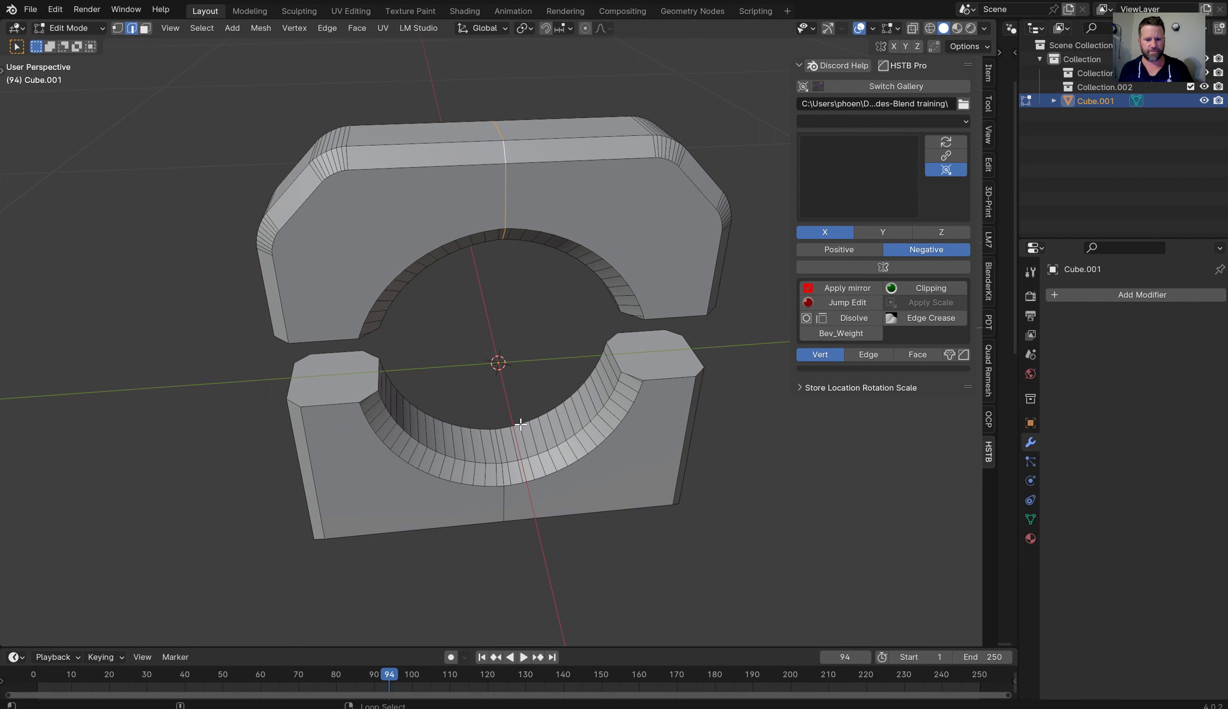
pyautogui.keyDown('alt'); pyautogui.keyDown('shift'); pyautogui.click(504, 505); pyautogui.keyUp('shift'); pyautogui.keyUp('alt')
pyautogui.press('x')
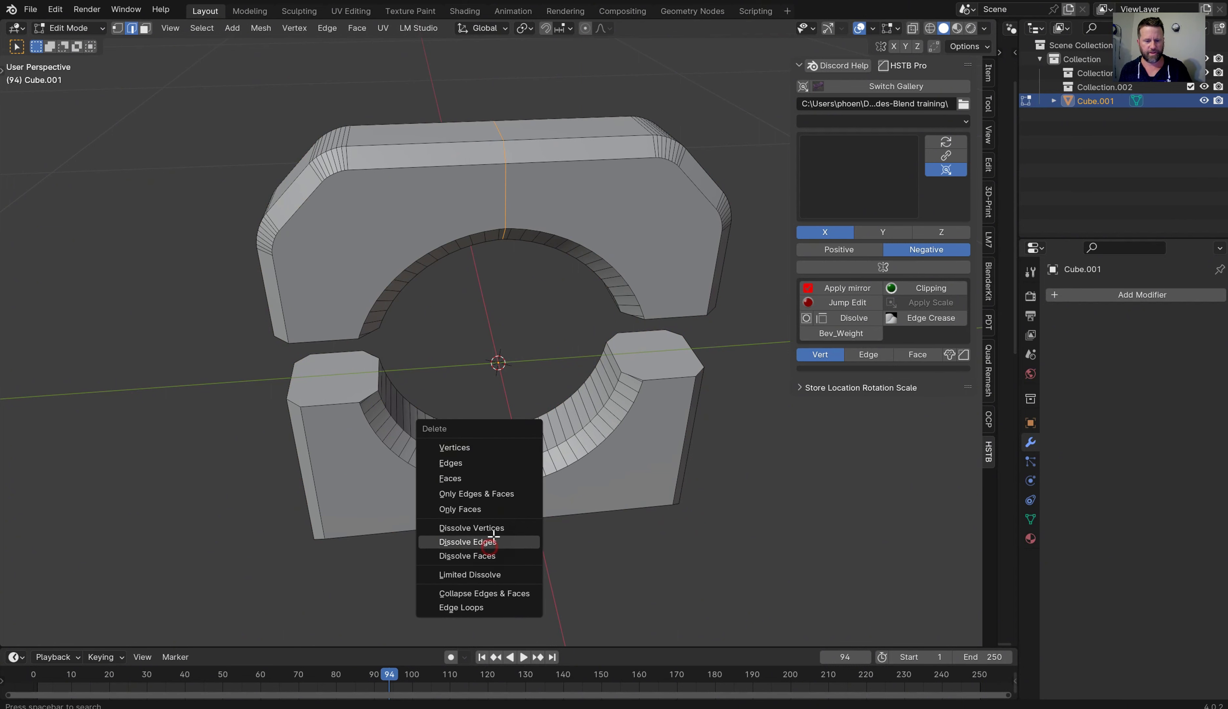
pyautogui.click(493, 535)
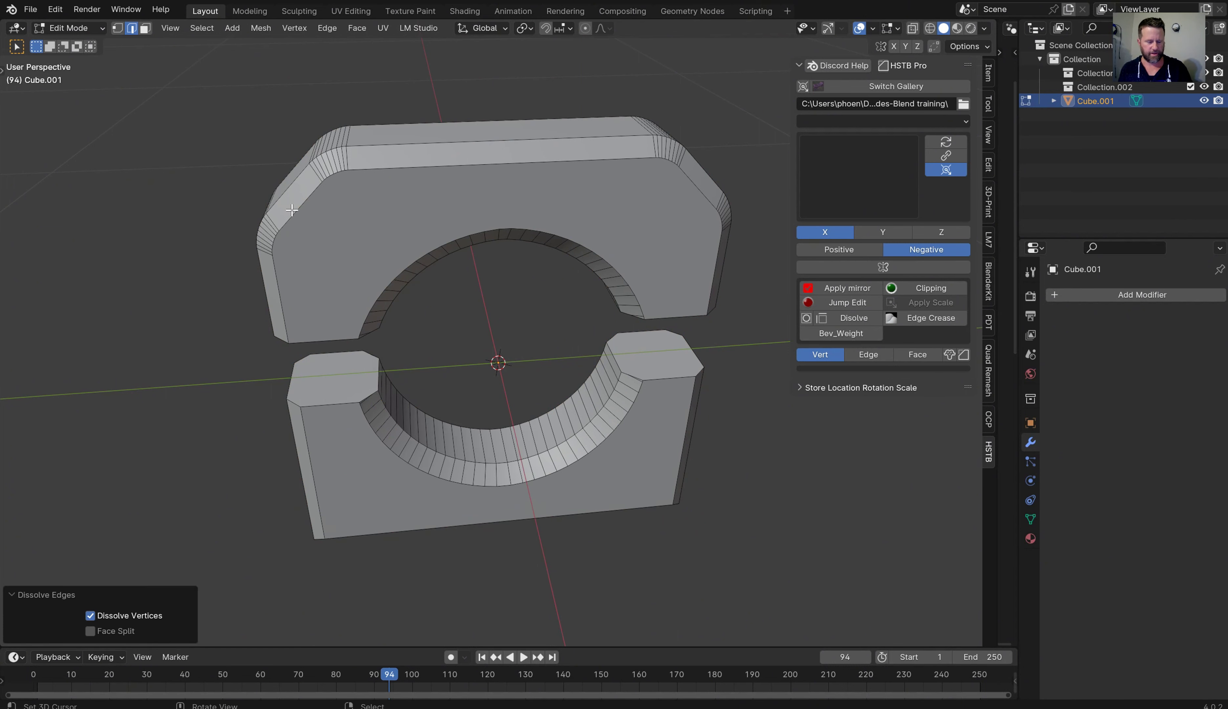
# - Undo the edge dissolve so that both centre seam loops are selected again
pyautogui.keyDown('ctrl'); pyautogui.click(258, 178); pyautogui.keyUp('ctrl')
pyautogui.moveTo(200, 214); pyautogui.dragTo(227, 252, button='middle')
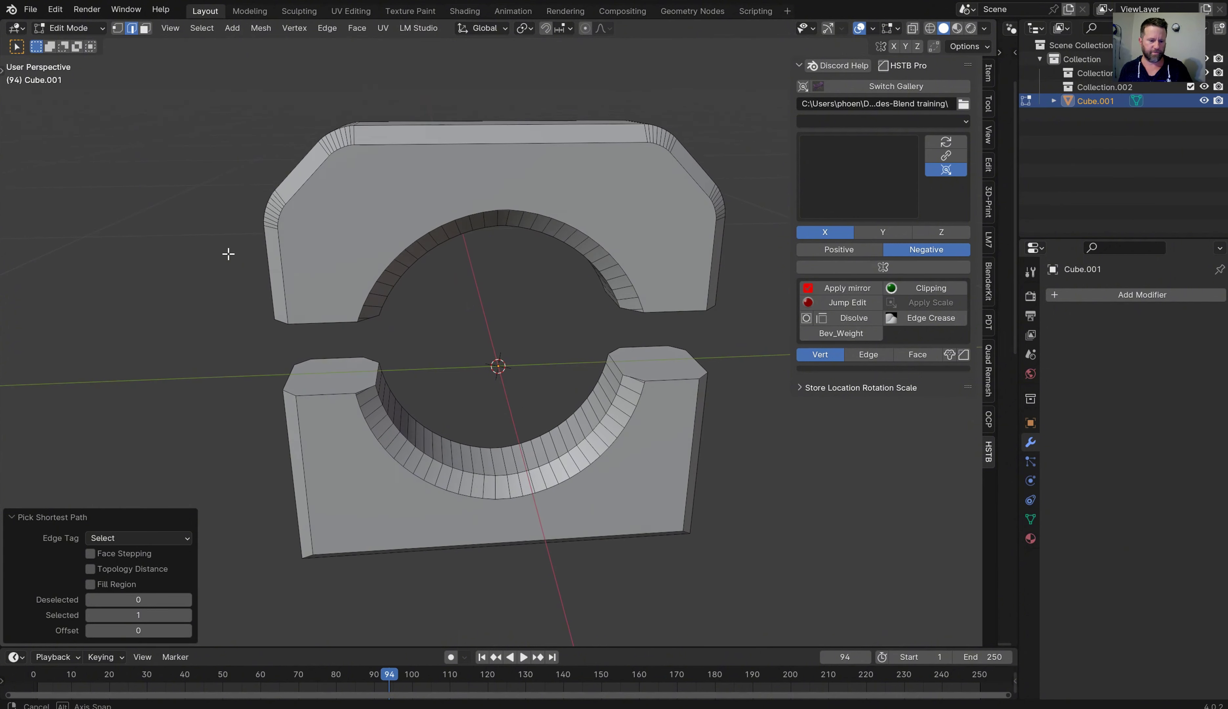
pyautogui.hotkey('ctrl', 'z')
pyautogui.hotkey('ctrl', 'z')
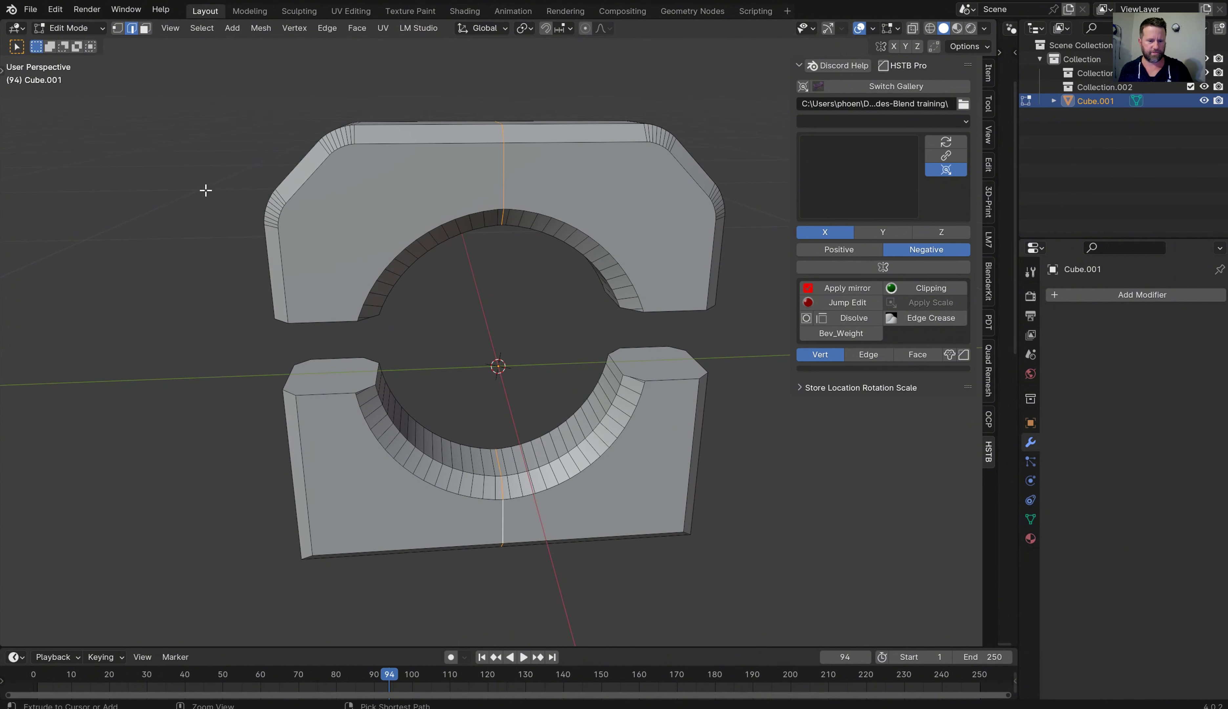
# - Remove the centre seams with the HSTB Disolve operation, turn on Show Wire and return to Object Mode
pyautogui.press('w')
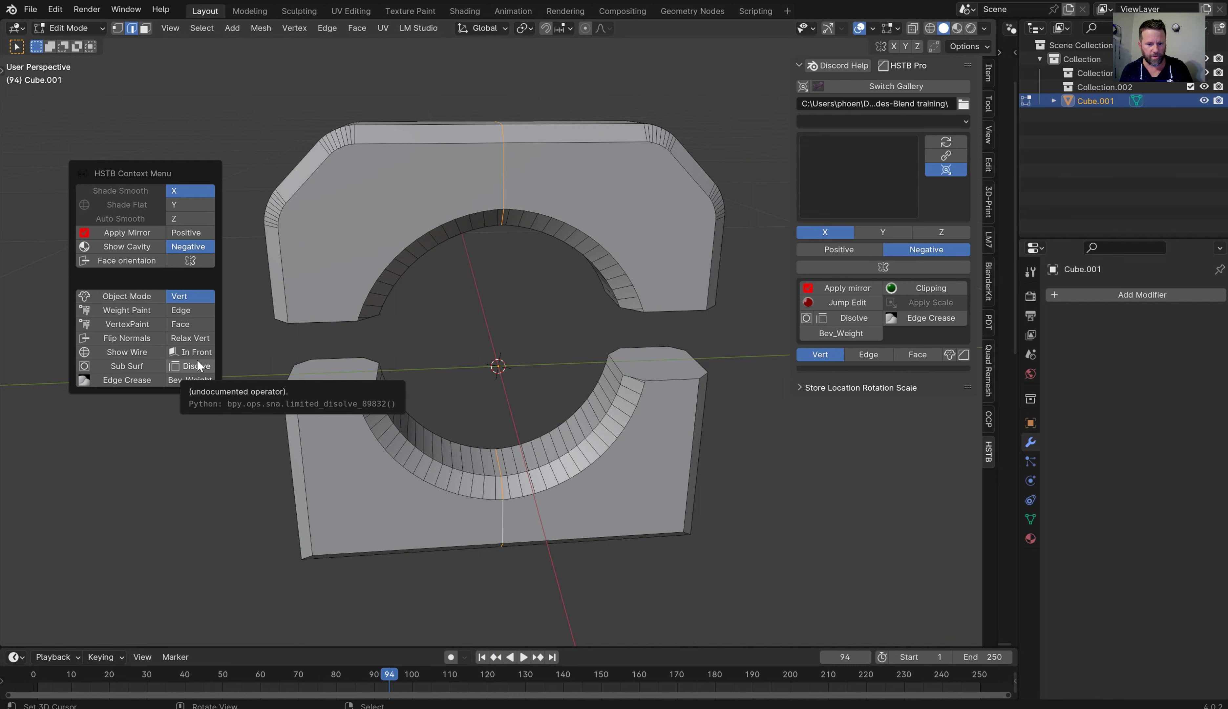
pyautogui.press('Tab')
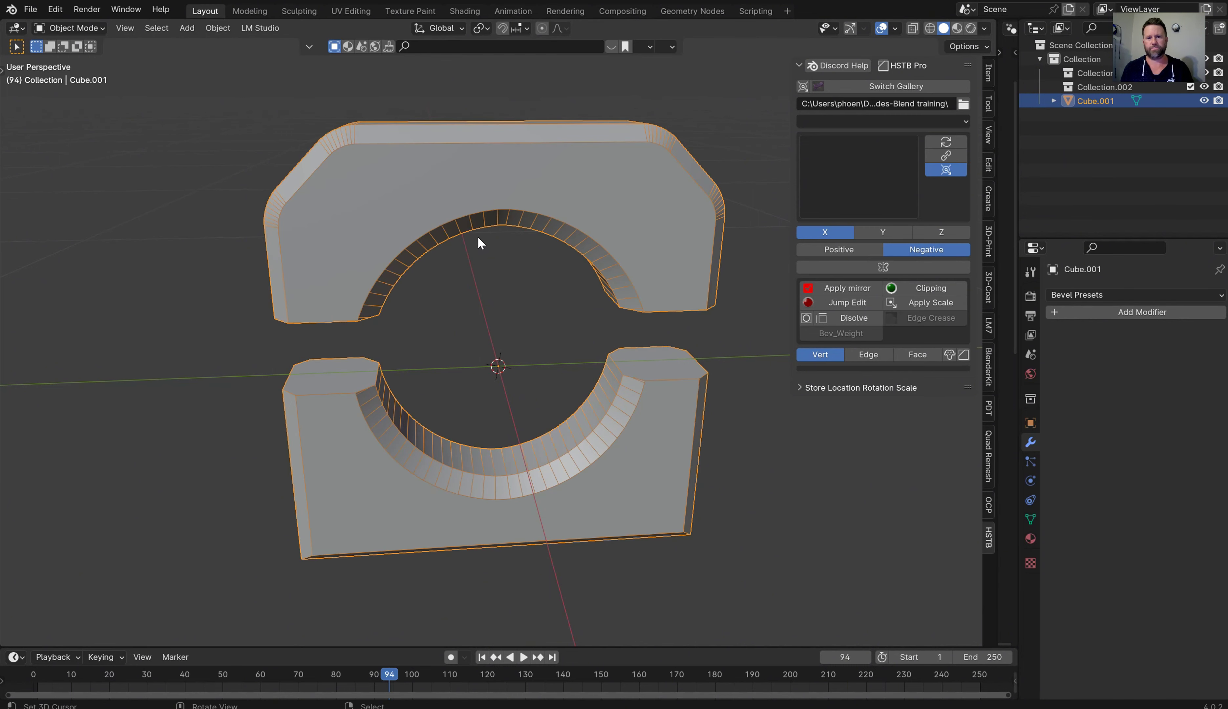
pyautogui.rightClick(217, 158)
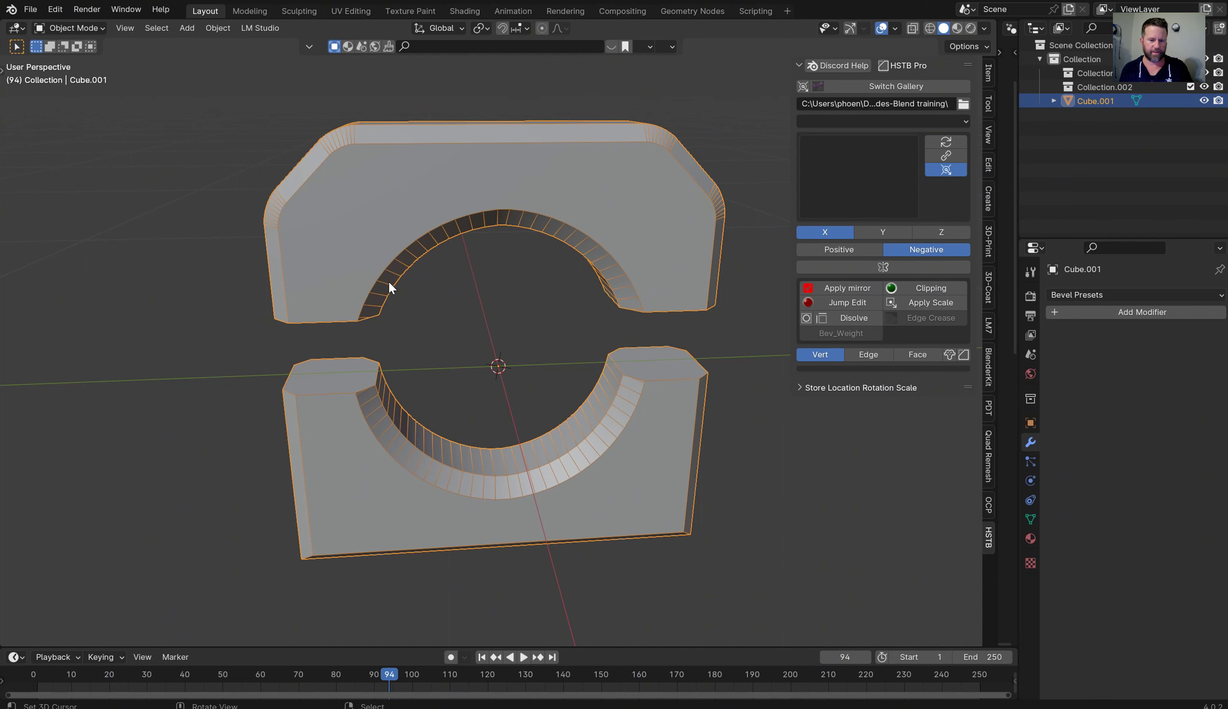
# - Examine the Edit Mode options in the HSTB context menu and the mode-switching pie
pyautogui.press('Tab')
pyautogui.rightClick(327, 280)
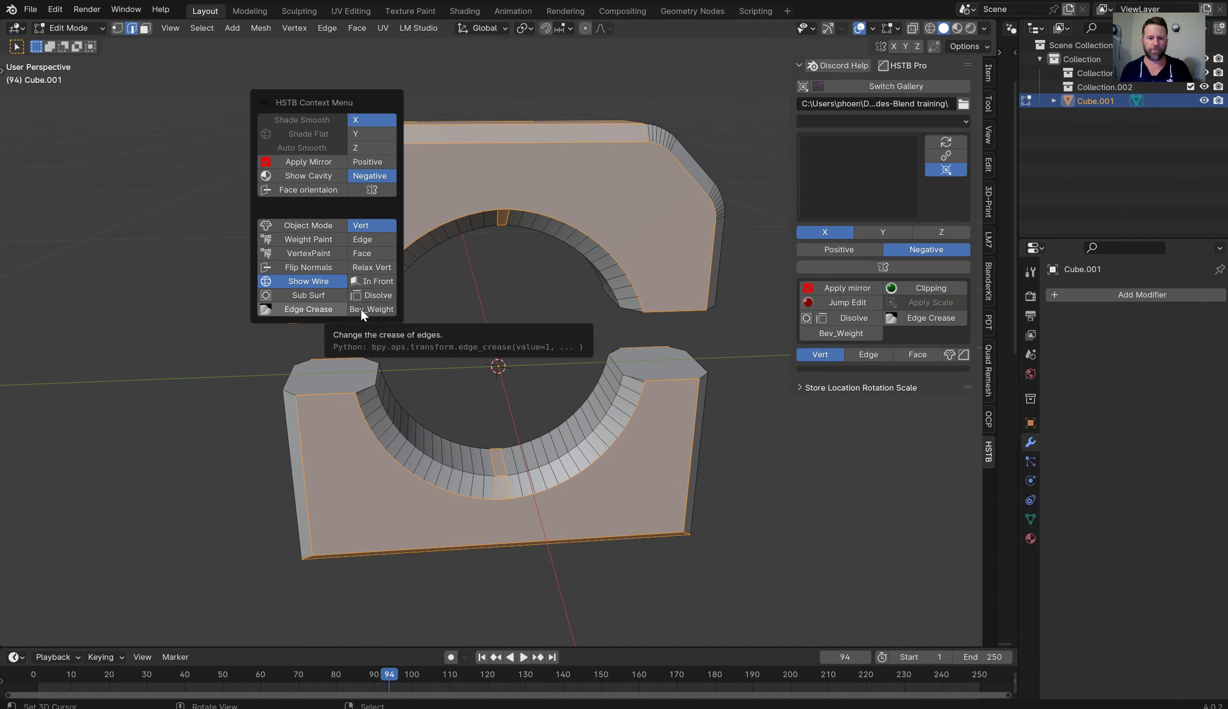
pyautogui.rightClick(216, 262)
pyautogui.press('Tab')
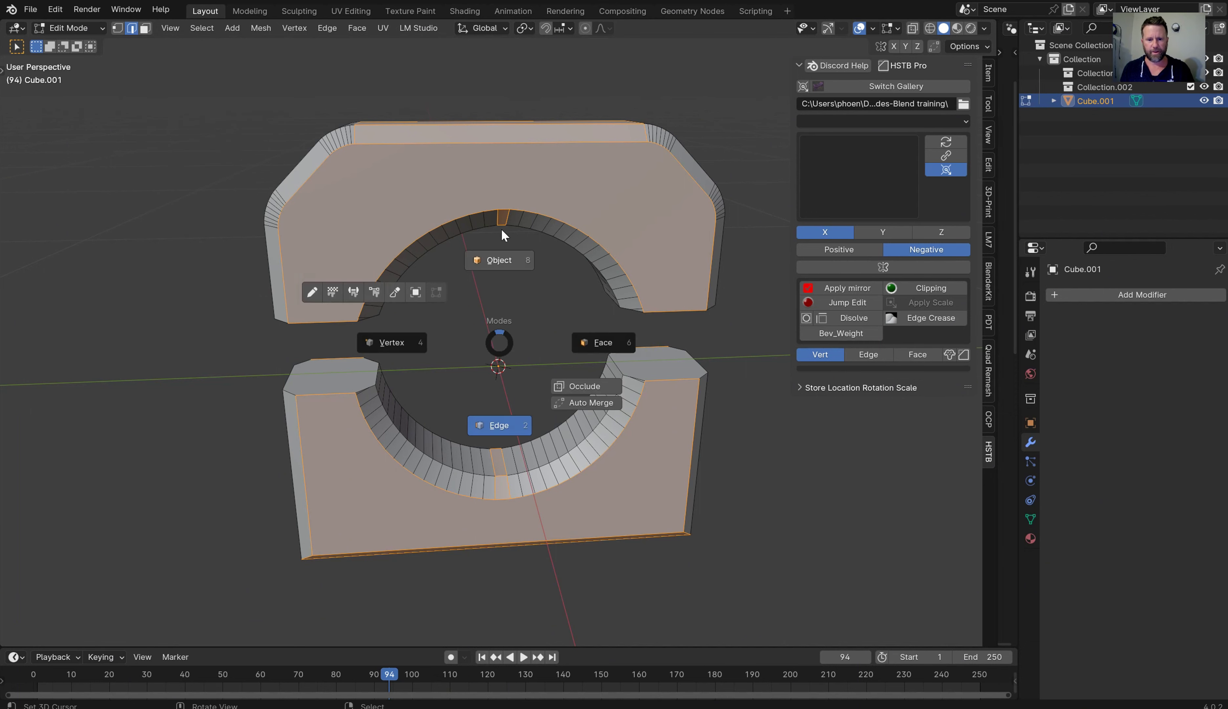
pyautogui.press('Escape')
# - Switch through HSTB's vertex, edge and face selection modes, and return the part to Object Mode
pyautogui.moveTo(675, 334); pyautogui.dragTo(686, 291, button='middle')
pyautogui.click(833, 355)
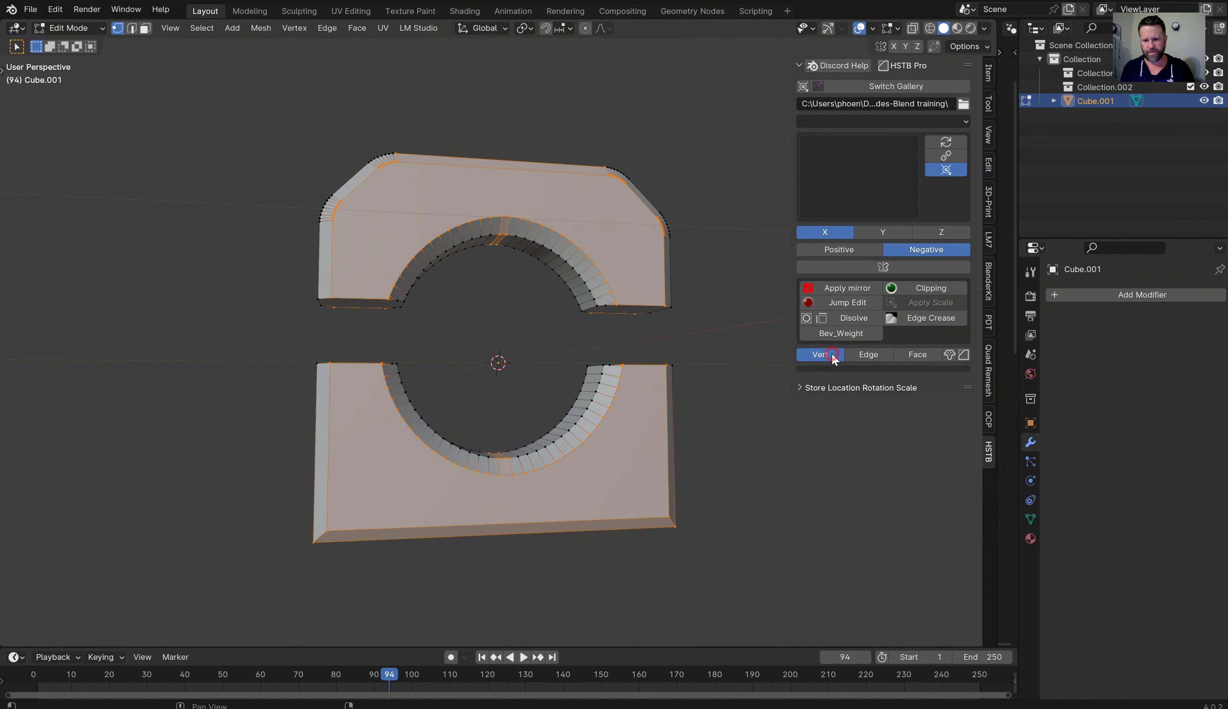
pyautogui.click(860, 358)
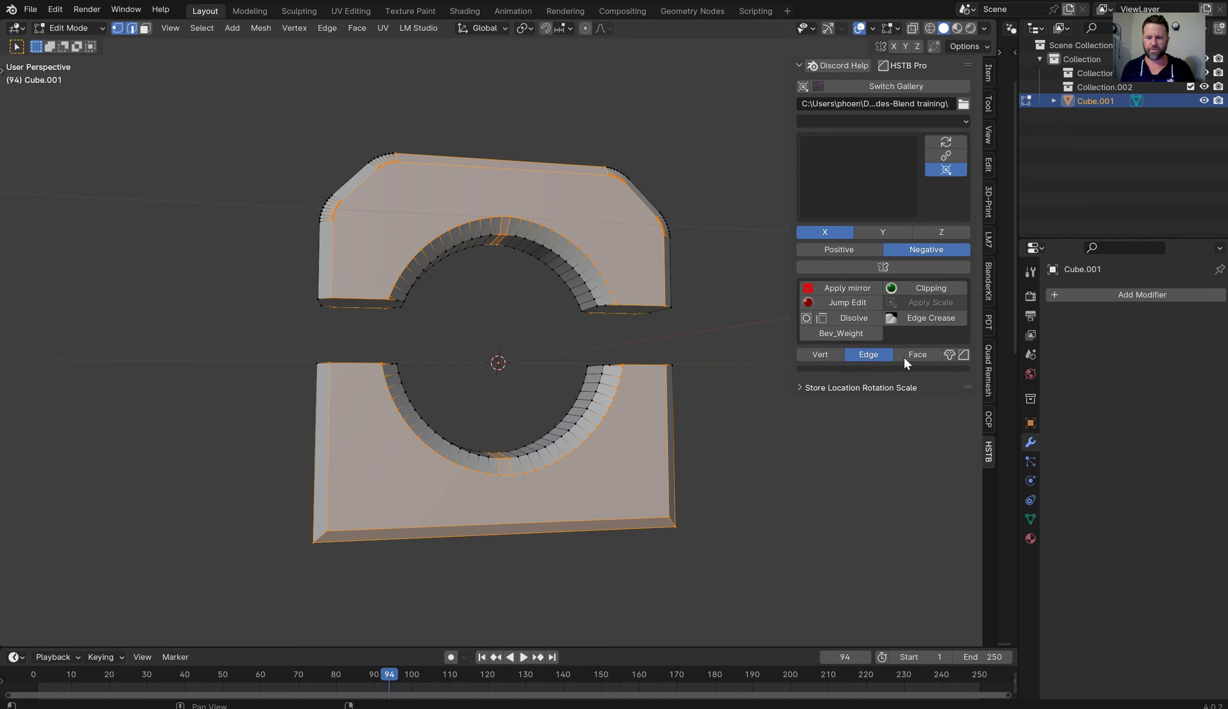
pyautogui.click(929, 354)
pyautogui.click(950, 354)
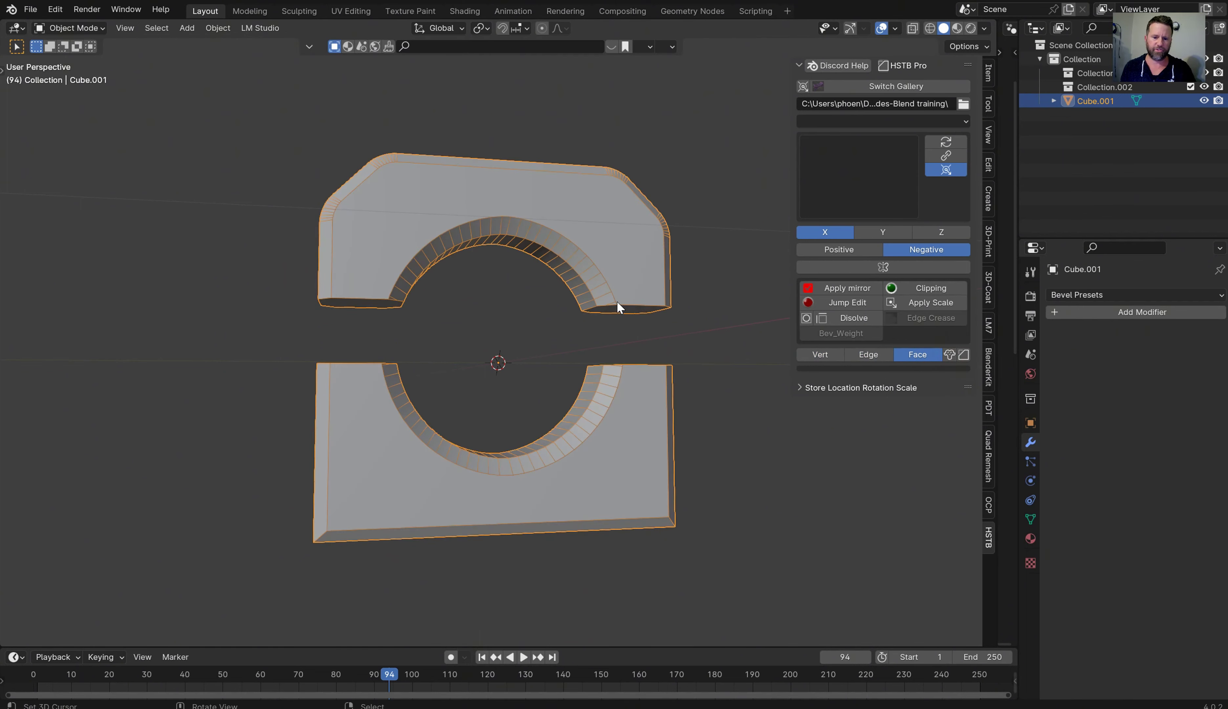
pyautogui.moveTo(617, 300); pyautogui.dragTo(625, 345, button='middle')
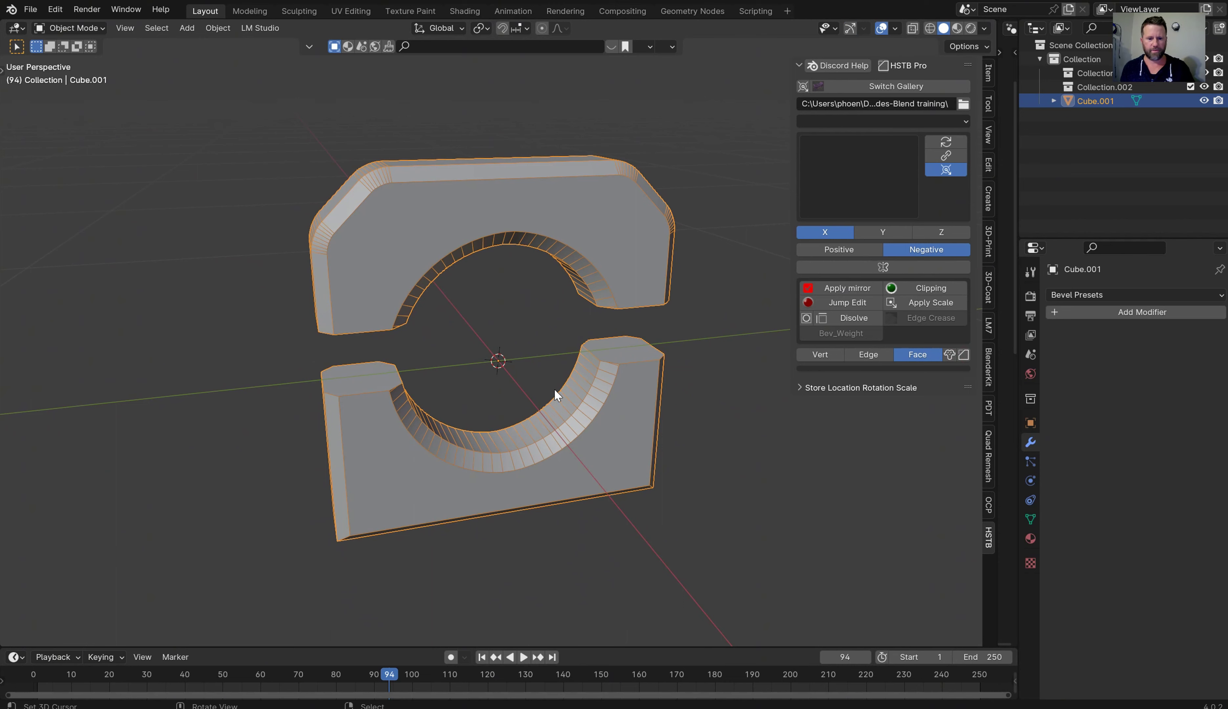
# - Toggle Edit Mode on and off for the two-piece part, and delete the part
pyautogui.press('Tab')
pyautogui.press('Tab')
pyautogui.moveTo(591, 193); pyautogui.dragTo(592, 165, button='middle')
pyautogui.press('Delete')
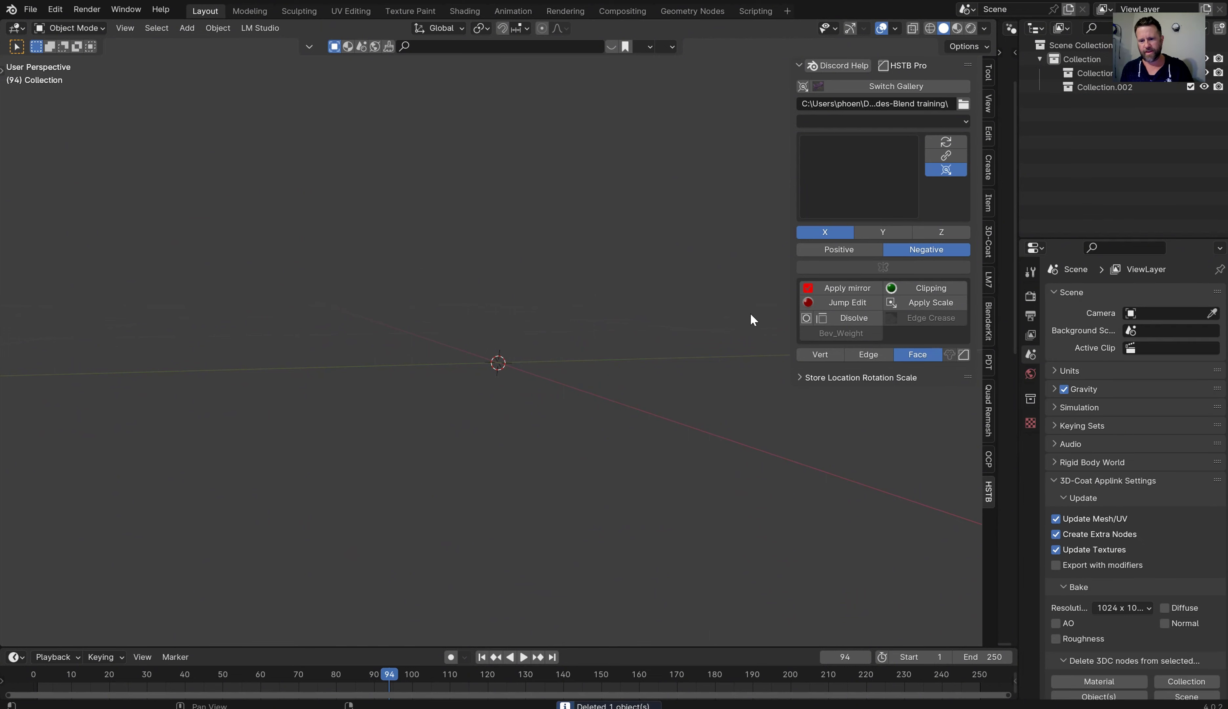
pyautogui.hotkey('shift', 'a')
pyautogui.click(521, 198)
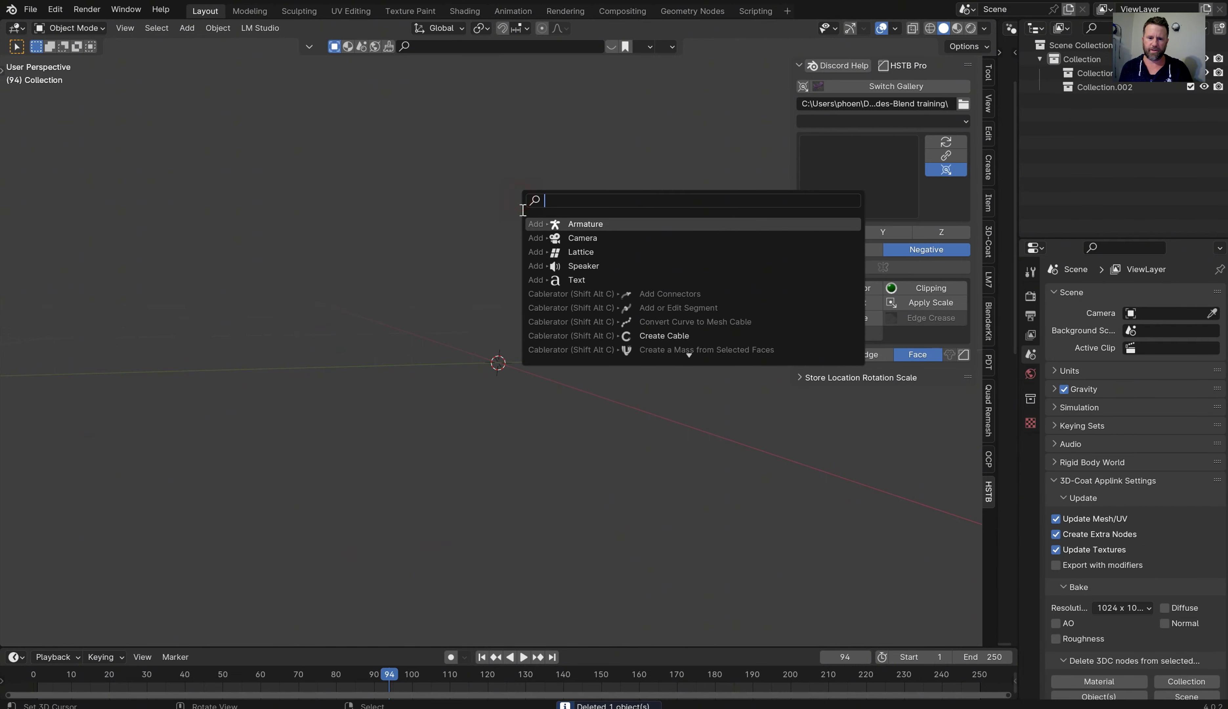
pyautogui.press('Escape')
# - Add a cylinder mesh with 147 vertices, a 1 m radius and a 2 m depth
pyautogui.hotkey('shift', 'a')
pyautogui.moveTo(480, 213)
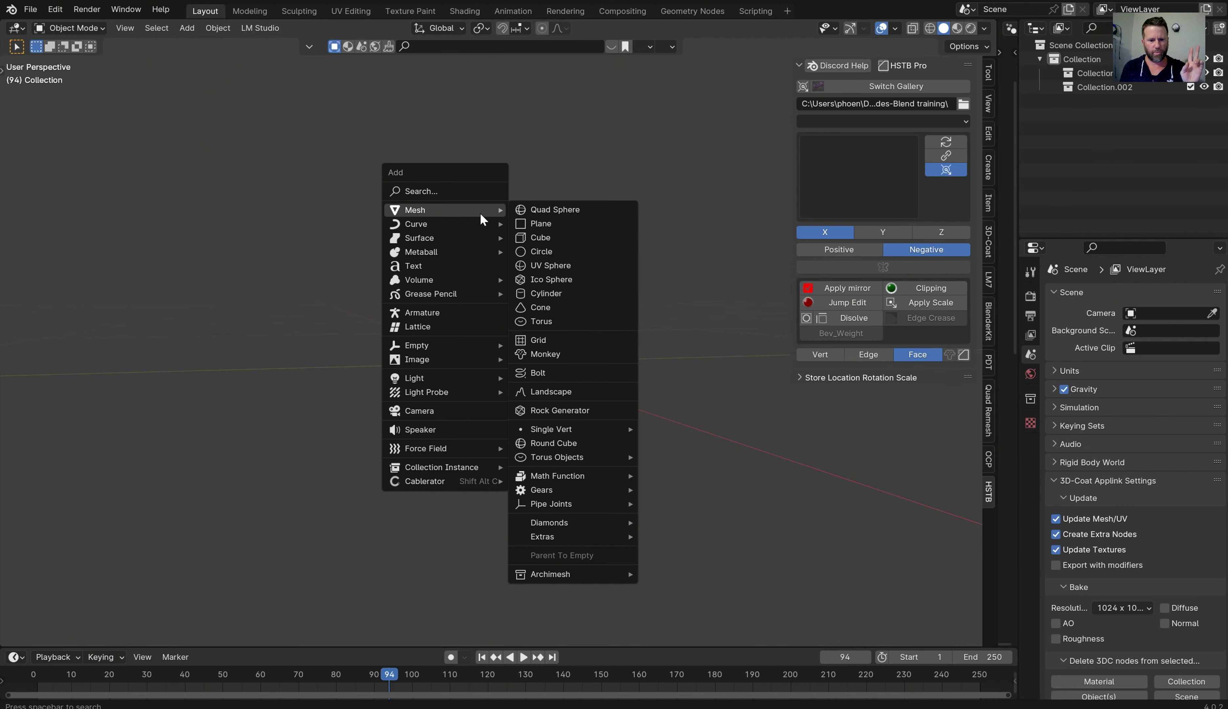
pyautogui.click(567, 295)
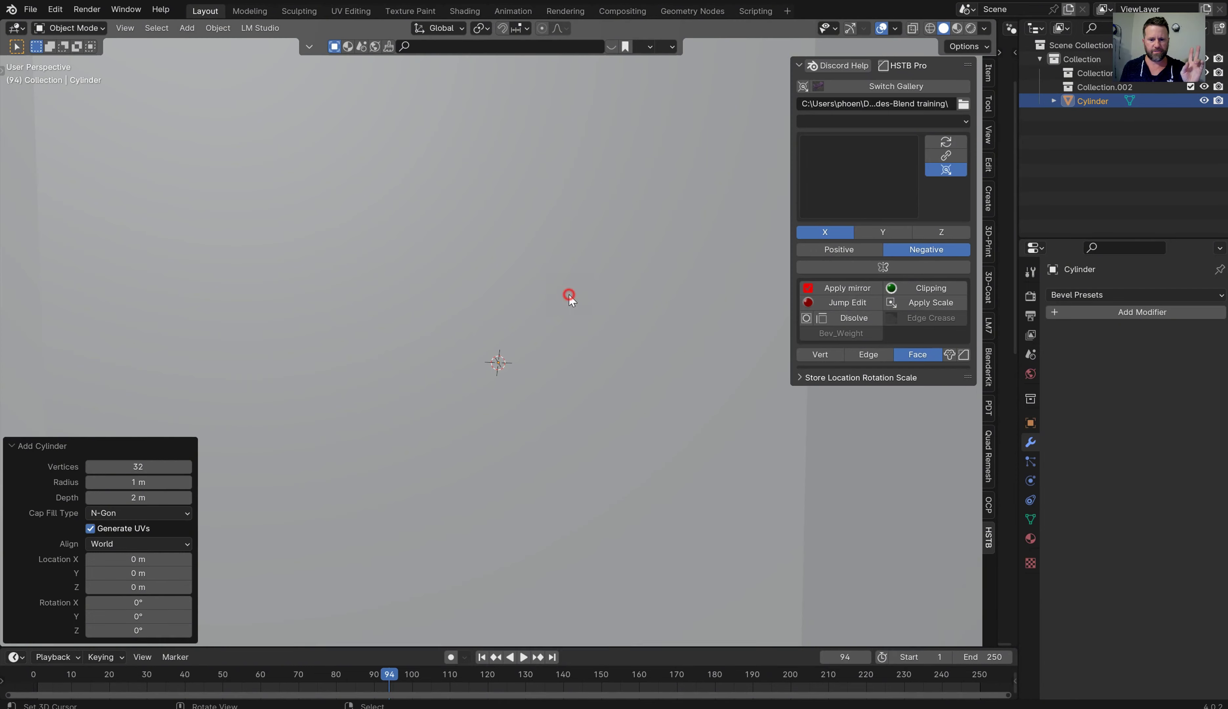
pyautogui.scroll(-6, 601, 273)
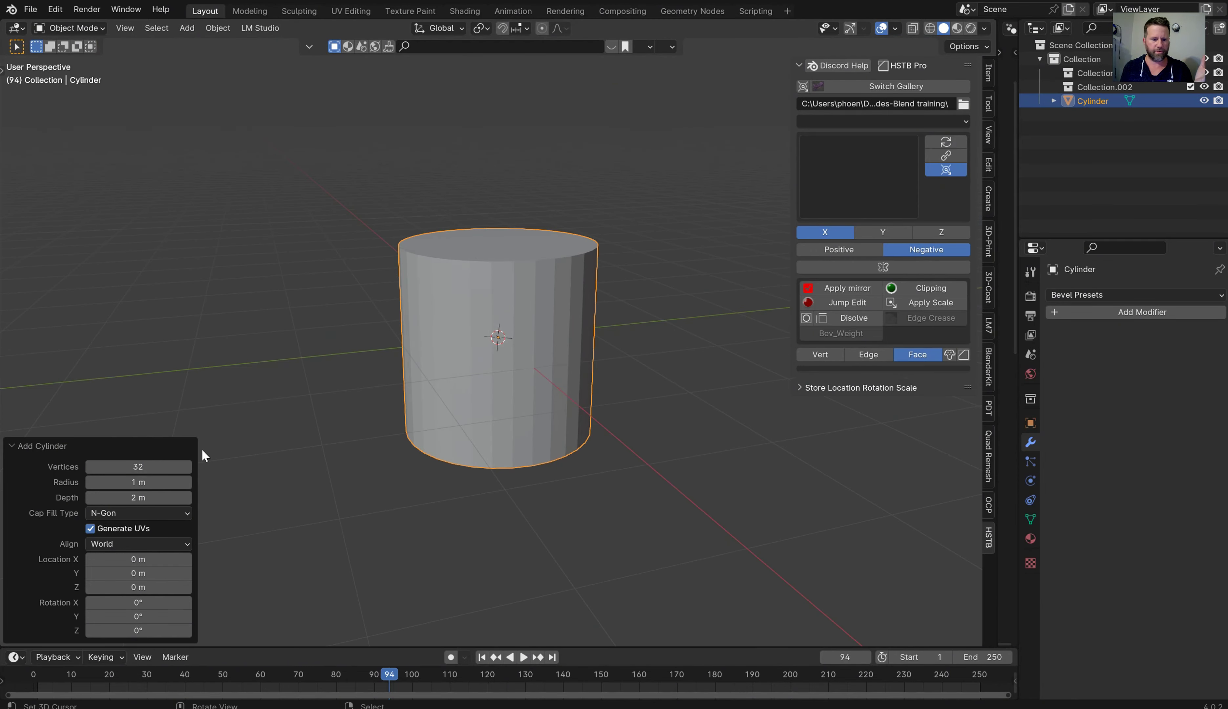
pyautogui.moveTo(133, 460); pyautogui.dragTo(53, 453)
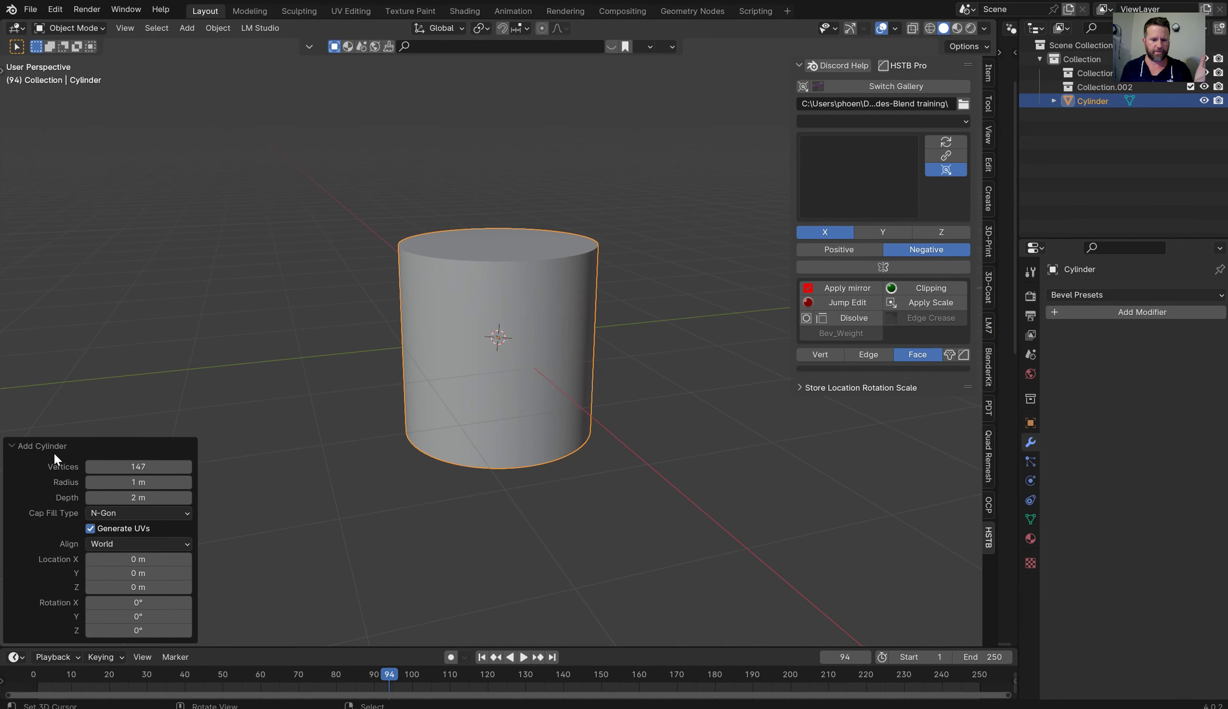
pyautogui.click(12, 446)
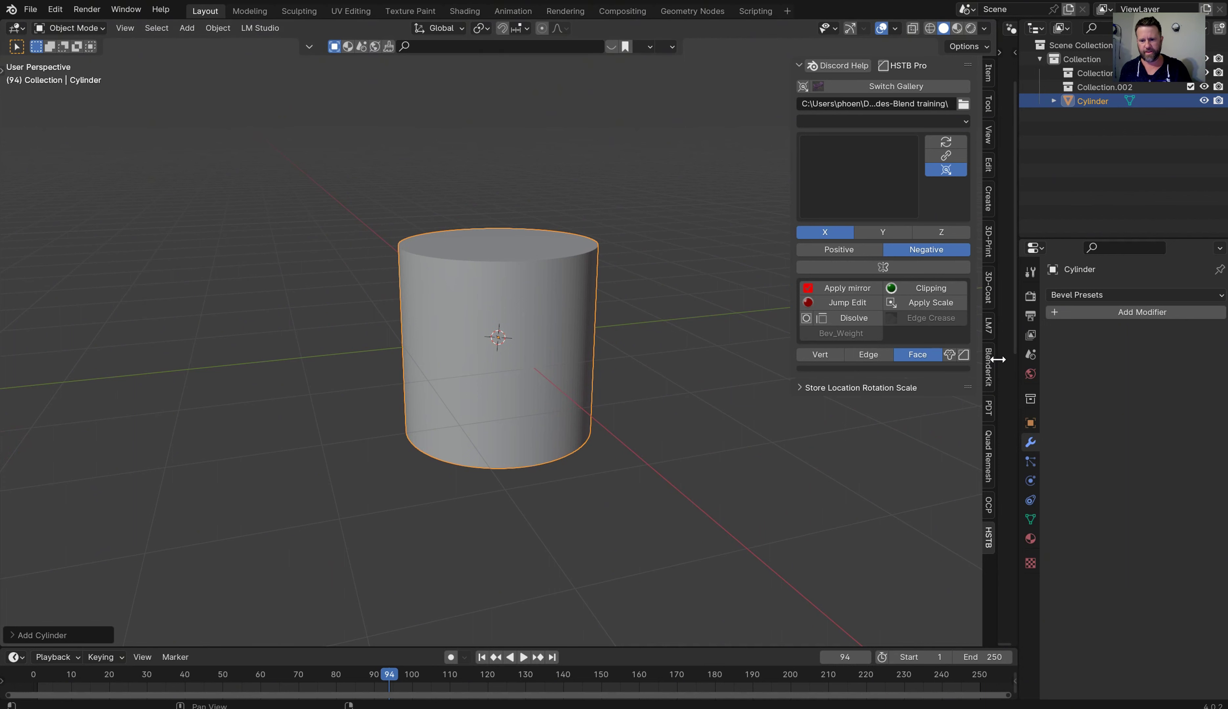
# - Add the BBox_Bevel setup to the cylinder and raise the cylinder slightly along the Z axis above the plane
pyautogui.click(965, 354)
pyautogui.click(498, 306)
pyautogui.press('g')
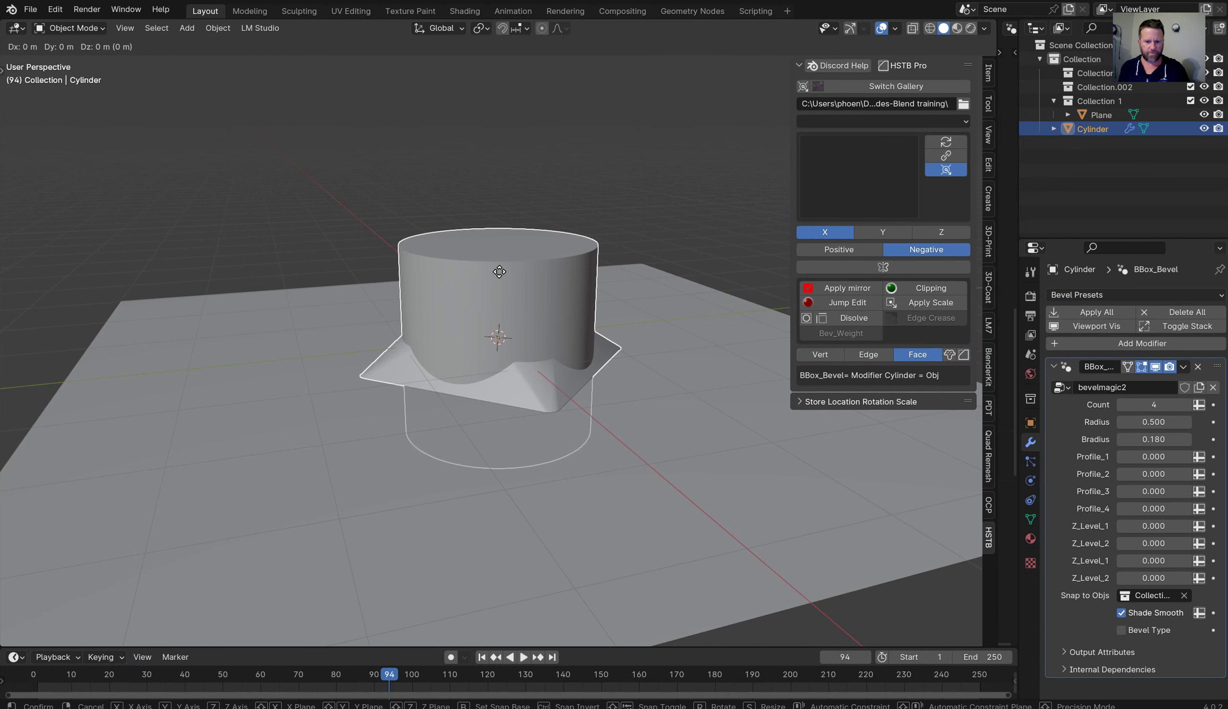
pyautogui.press('z')
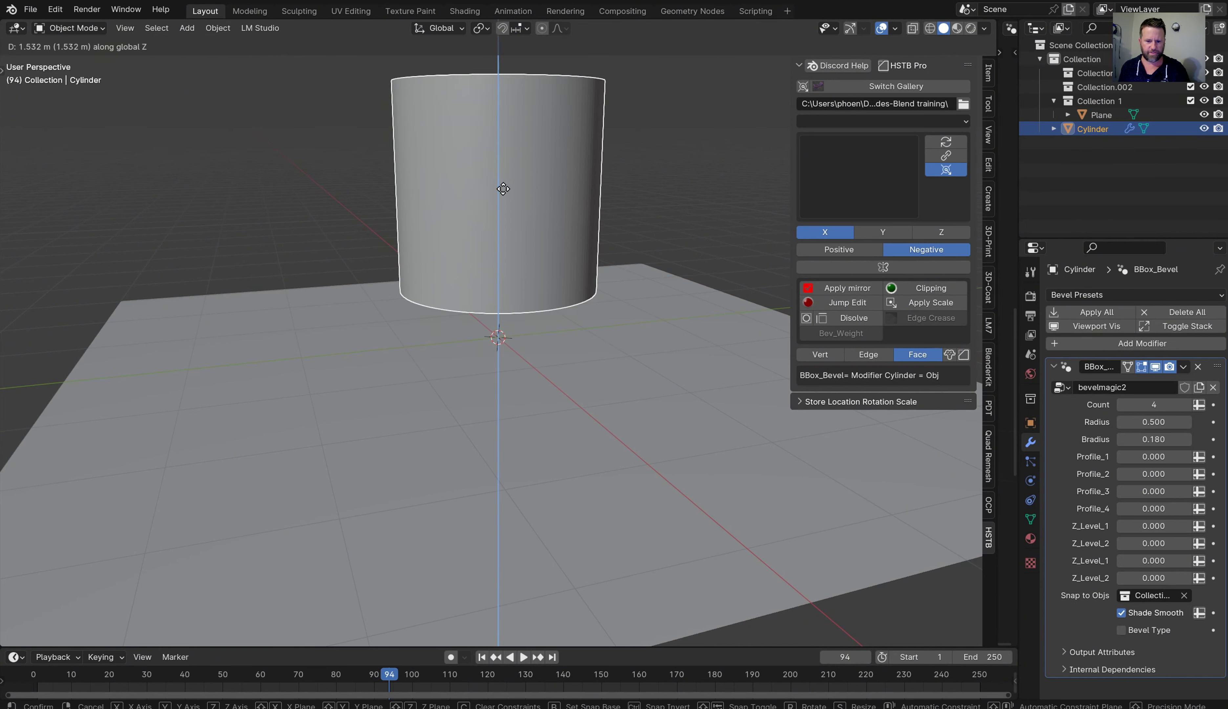
pyautogui.click(498, 268)
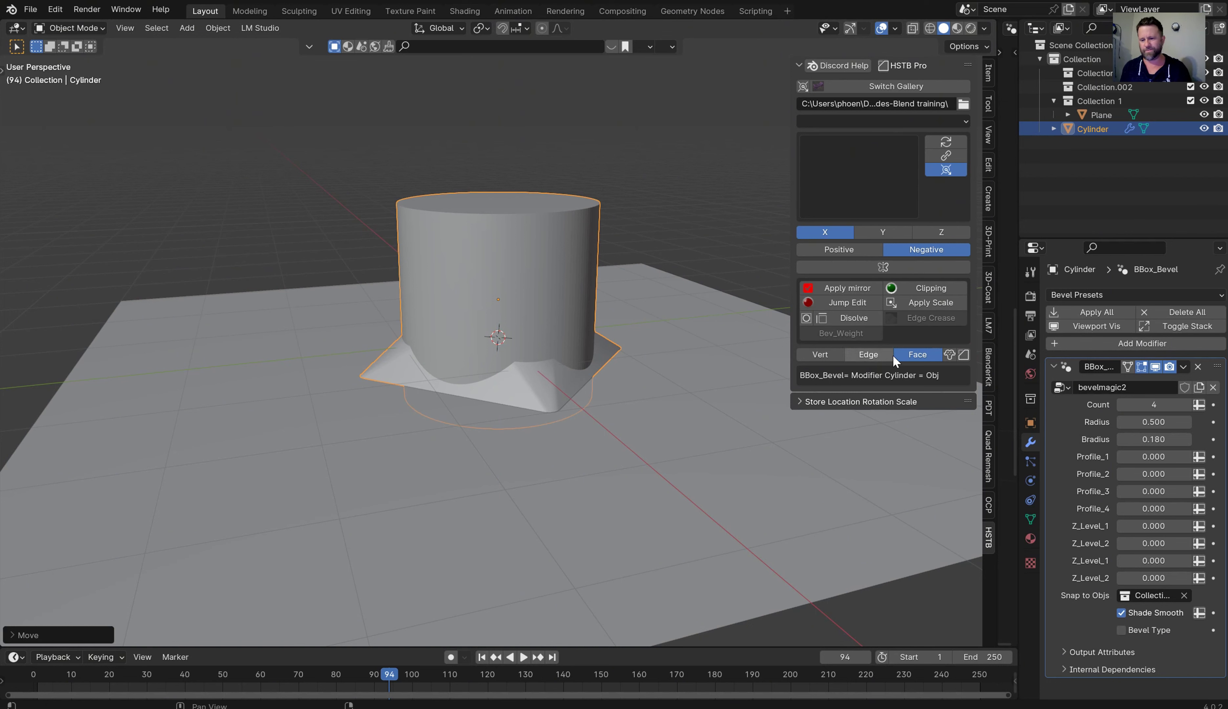
pyautogui.moveTo(528, 332); pyautogui.dragTo(519, 339, button='middle')
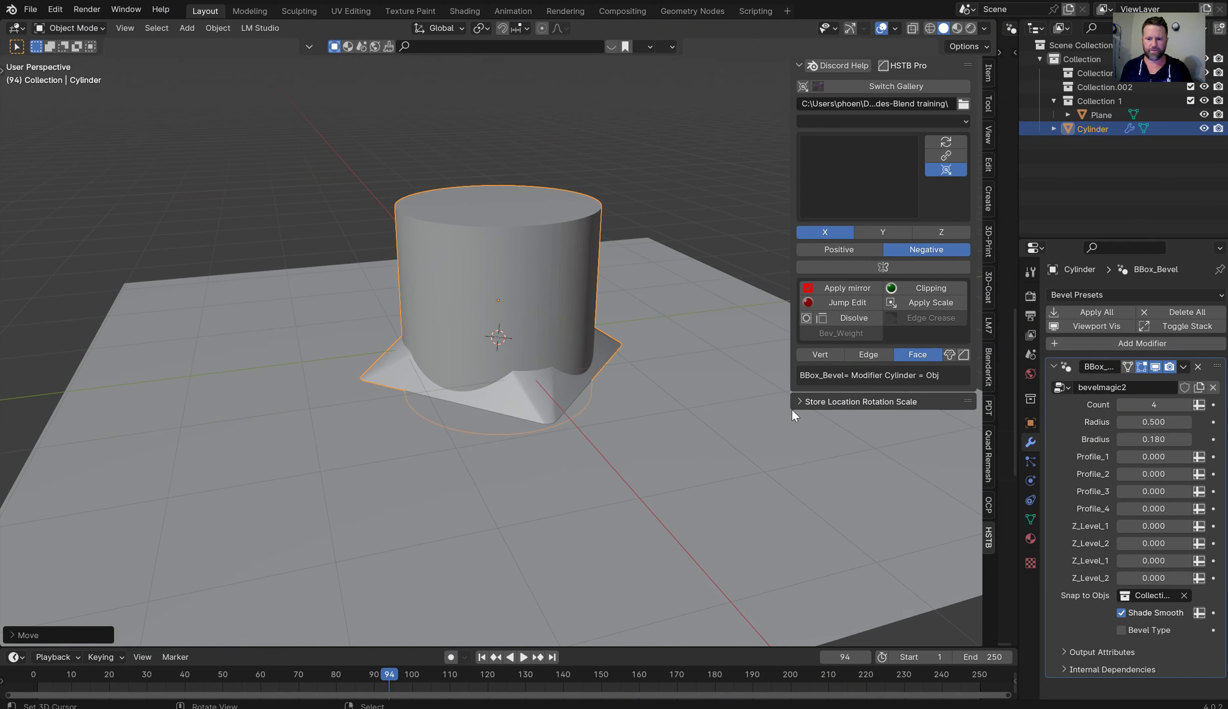
# - Set the BBox_Bevel modifier's Count to 32
pyautogui.click(1154, 408)
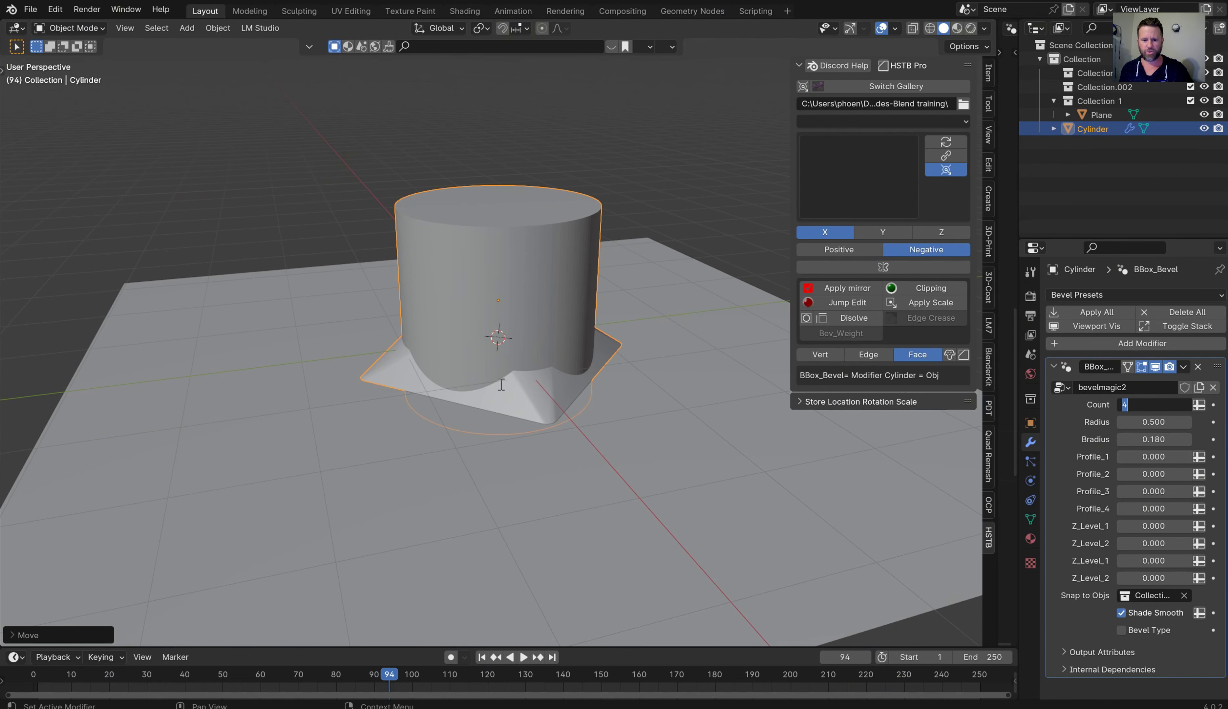
pyautogui.write('32')
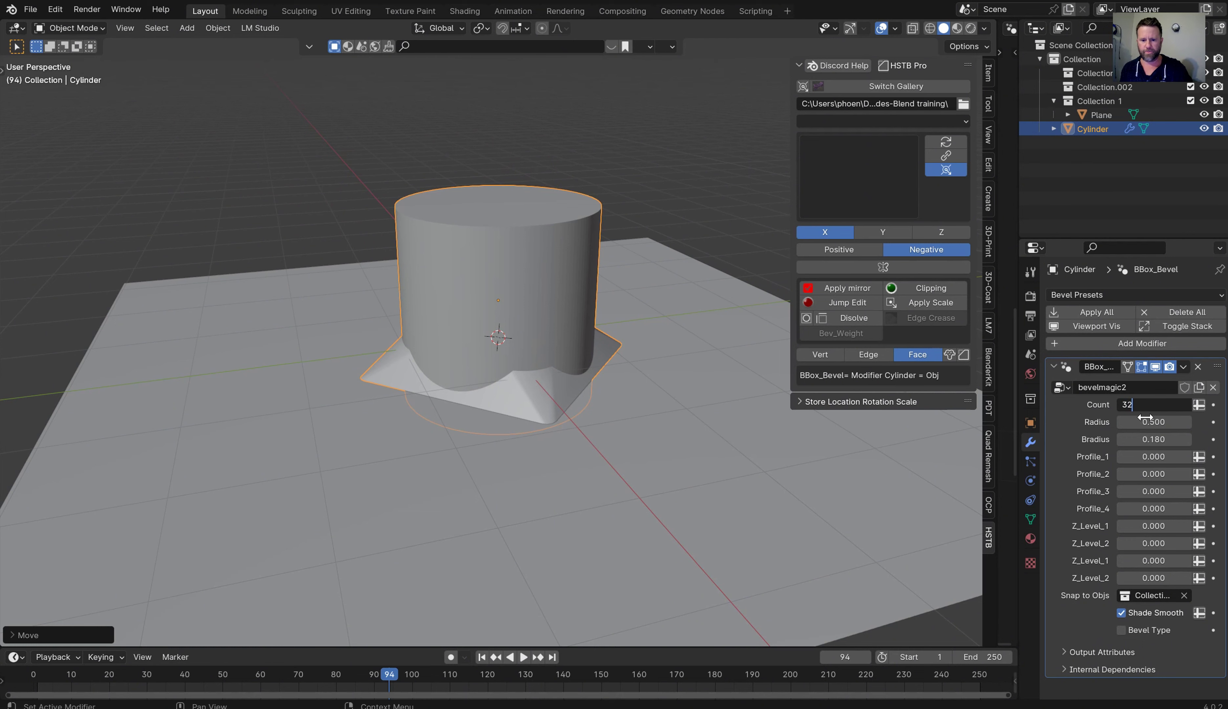
pyautogui.press('Return')
pyautogui.moveTo(592, 353); pyautogui.dragTo(606, 327, button='middle')
pyautogui.click(1152, 526)
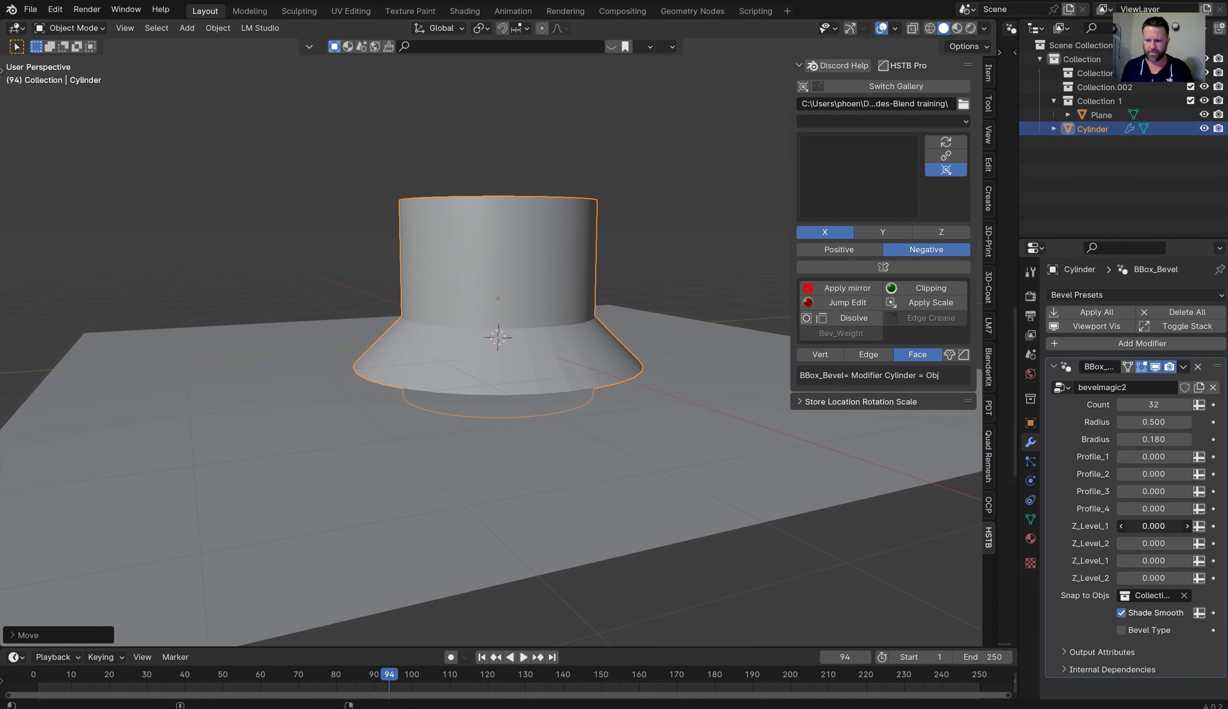
pyautogui.moveTo(1151, 526); pyautogui.dragTo(1171, 543)
pyautogui.hotkey('ctrl', 'z')
# - Set the BBox_Bevel modifier's Z_Level_2 to 0.183 and select the ground plane
pyautogui.click(1151, 543)
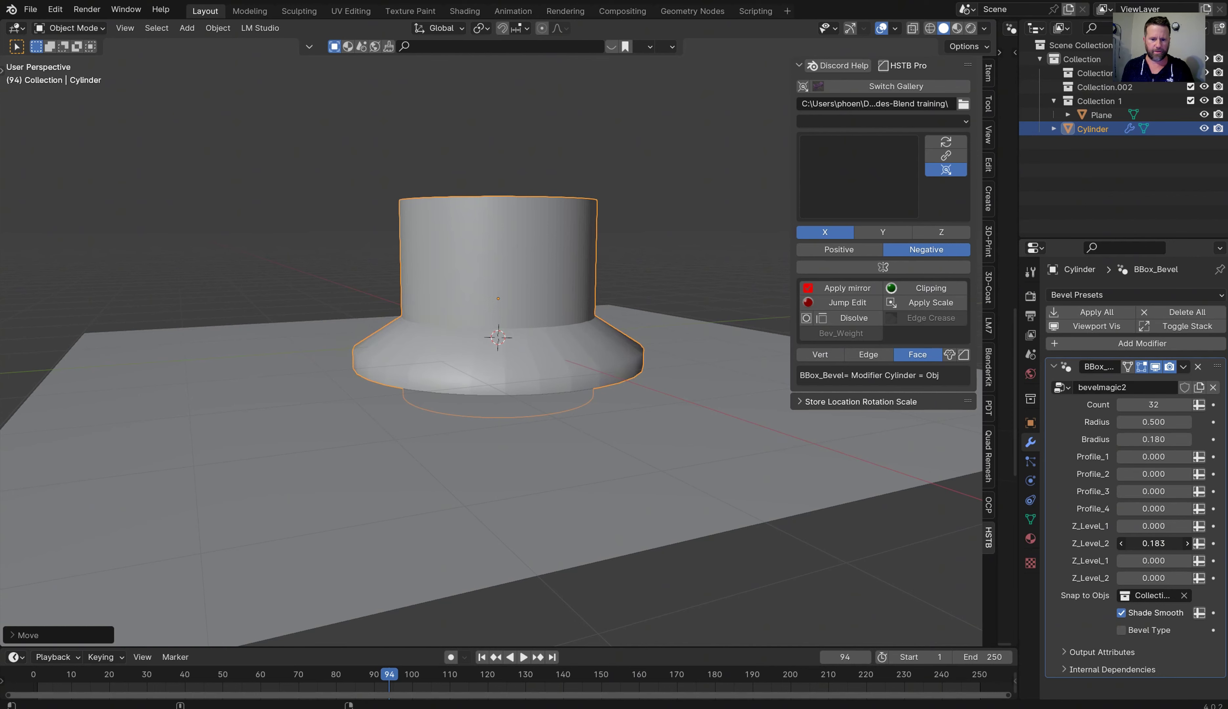
pyautogui.moveTo(620, 300); pyautogui.dragTo(696, 340, button='middle')
pyautogui.click(704, 245)
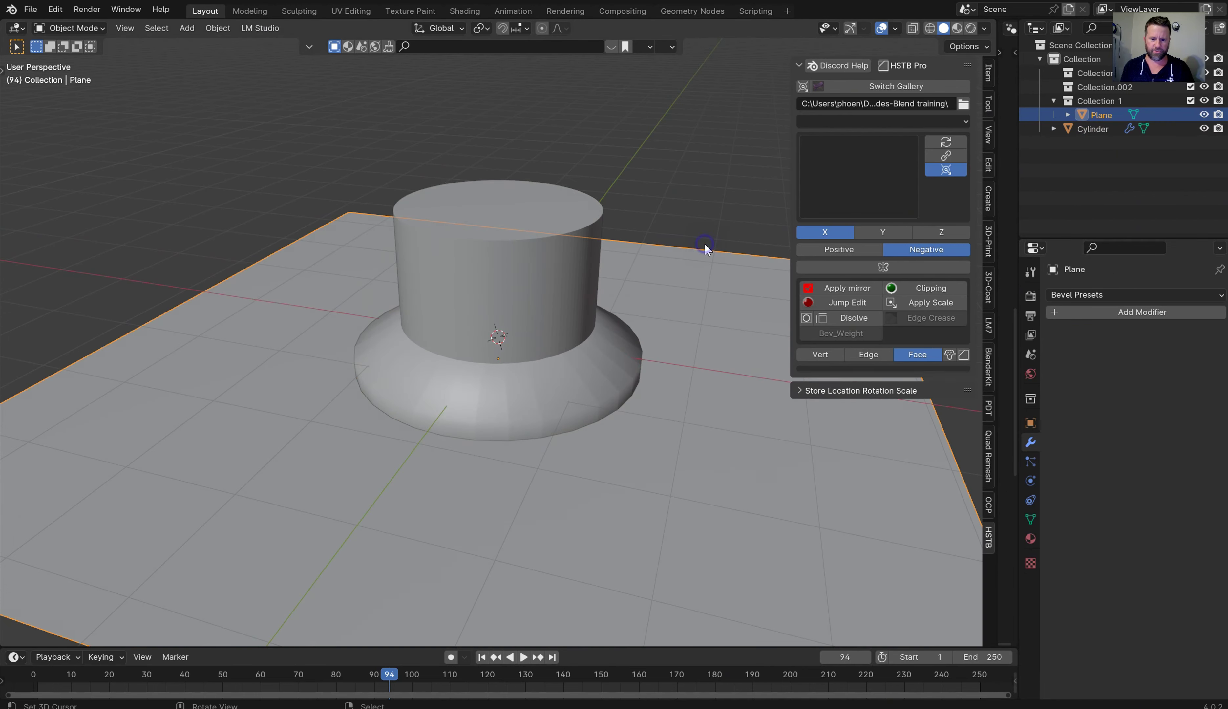
pyautogui.moveTo(705, 271); pyautogui.dragTo(624, 227, button='middle')
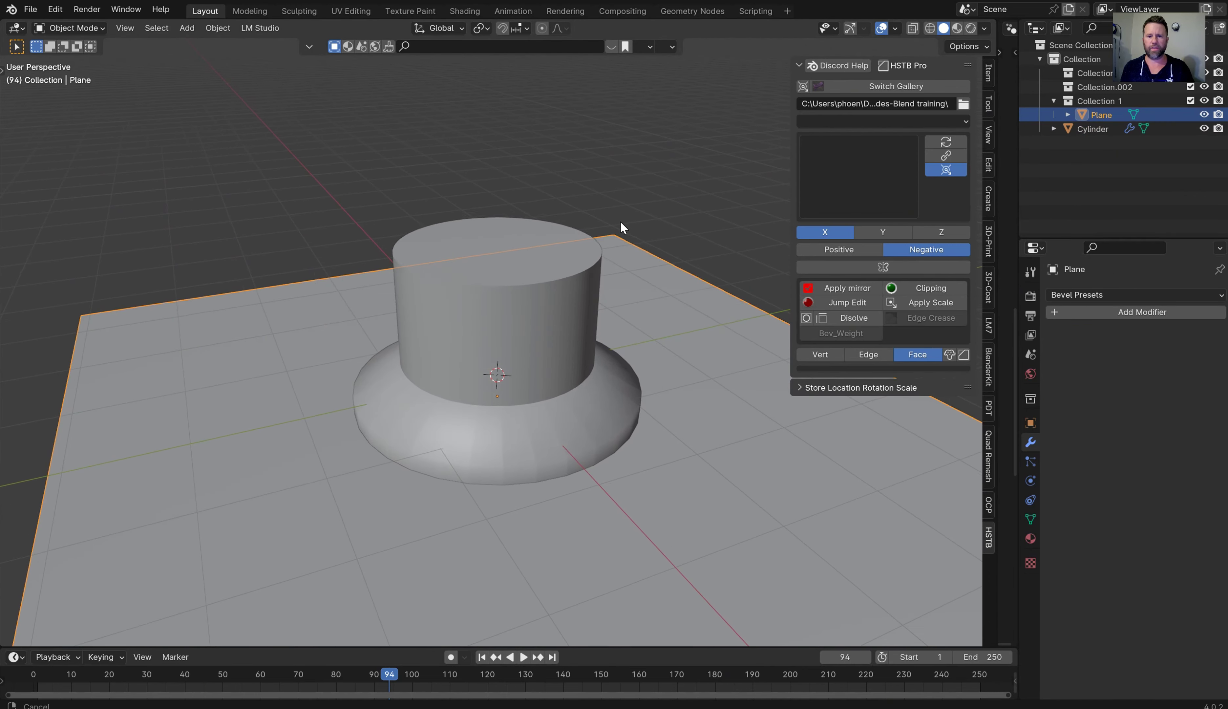
pyautogui.scroll(3, 626, 225)
pyautogui.scroll(-5, 696, 207)
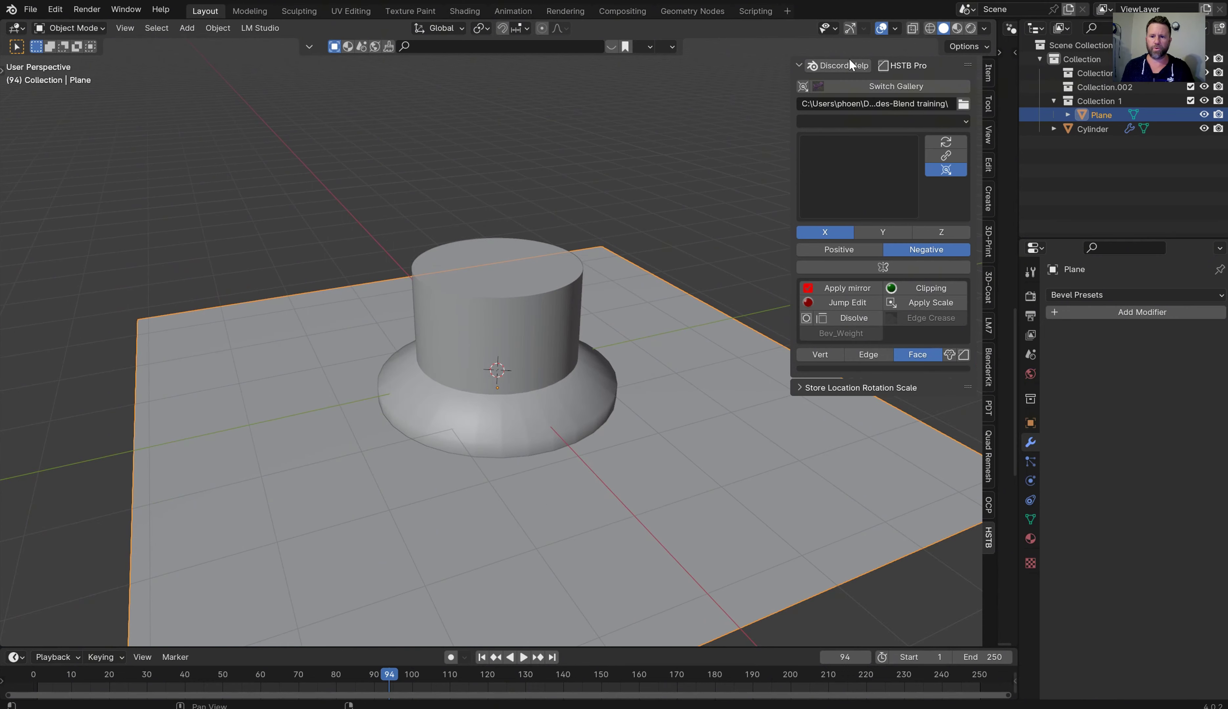
# - Switch to the collection gallery with placement at the 3D cursor, and place the cursor in the empty space behind the plane
pyautogui.click(846, 69)
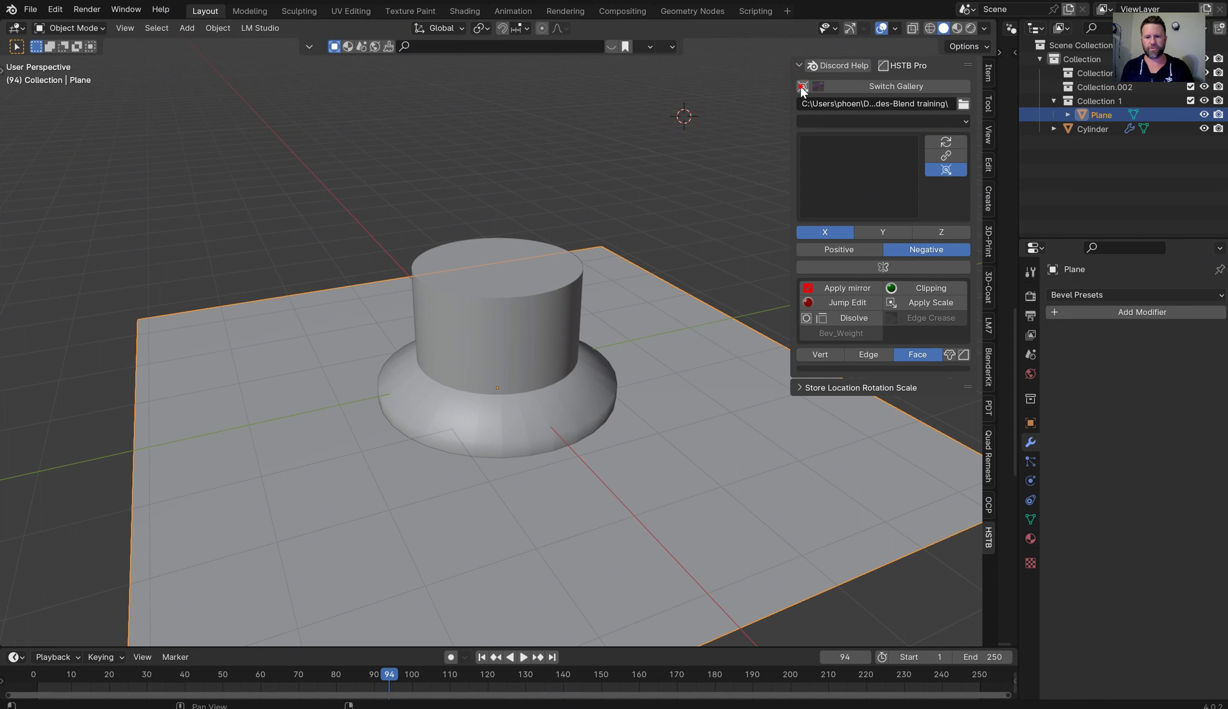
pyautogui.click(877, 84)
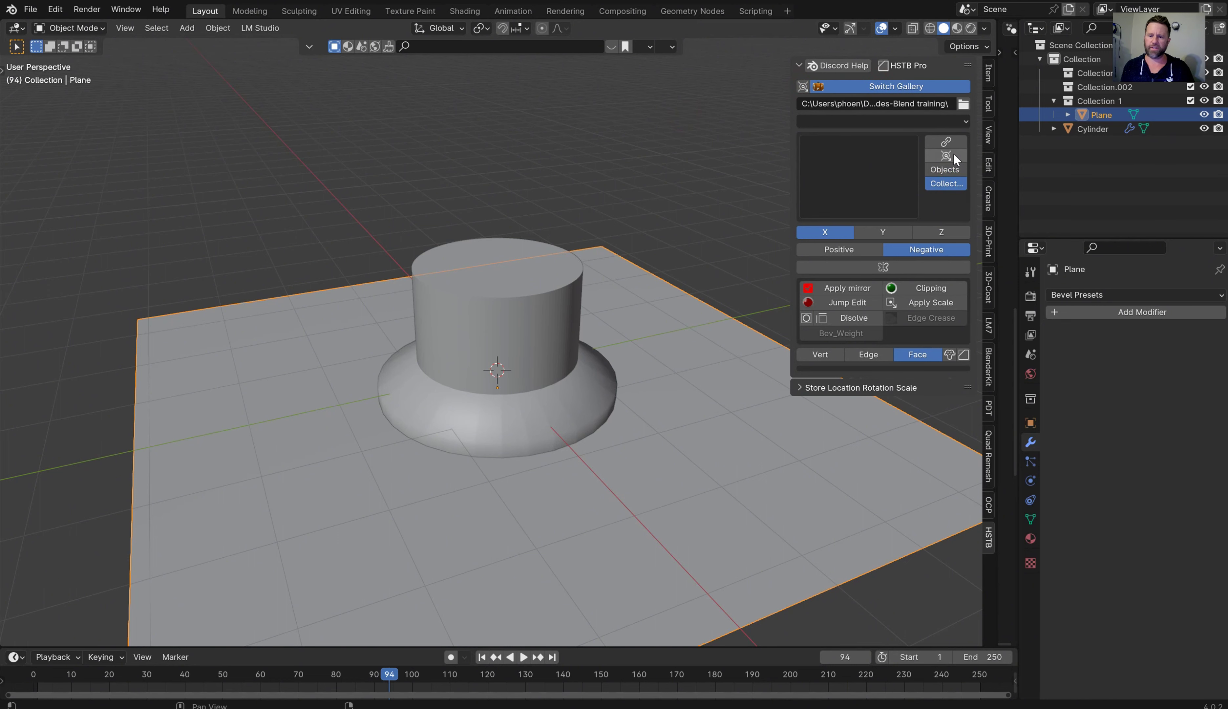
pyautogui.keyDown('shift'); pyautogui.rightClick(695, 94); pyautogui.keyUp('shift')
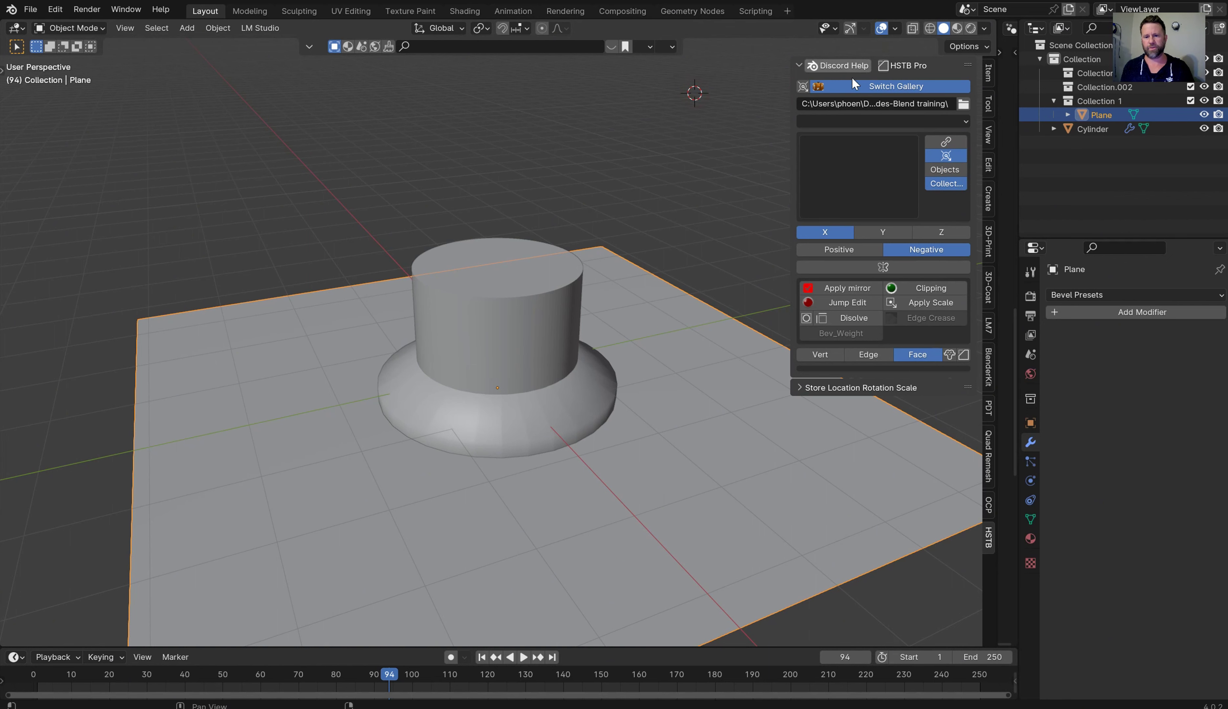
# - Return to the object gallery and insert its Cylinder.001 part at the 3D cursor
pyautogui.click(880, 85)
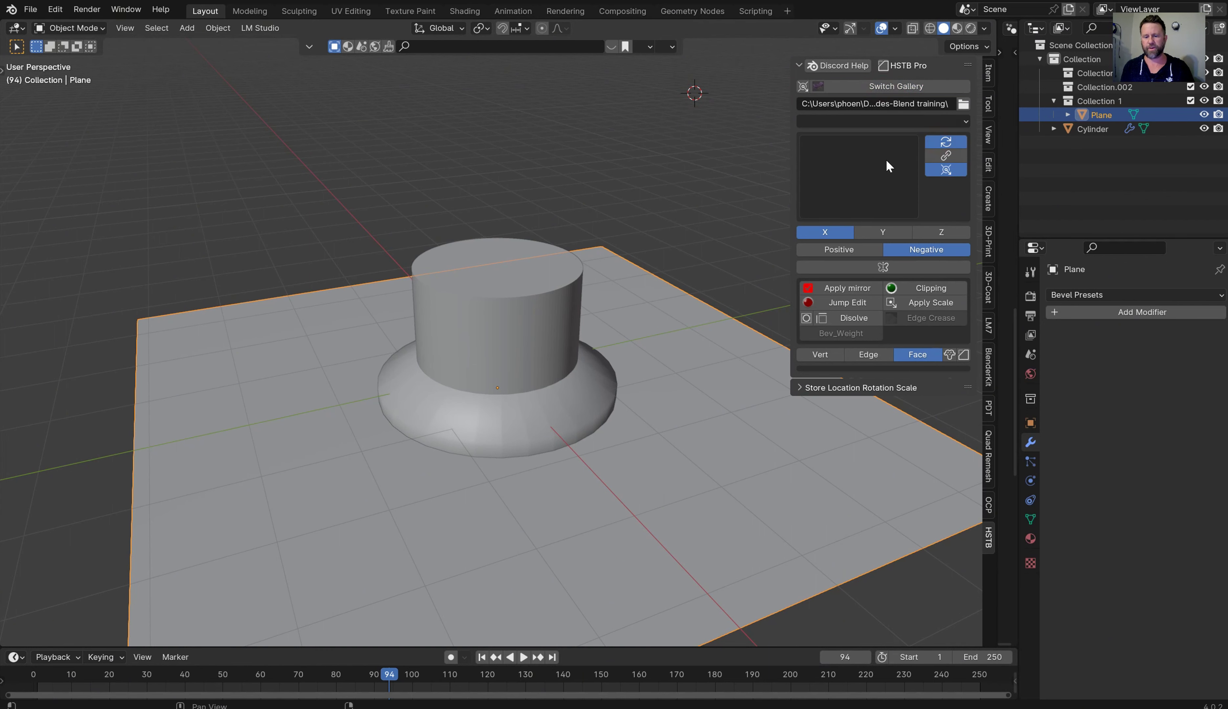
pyautogui.click(854, 162)
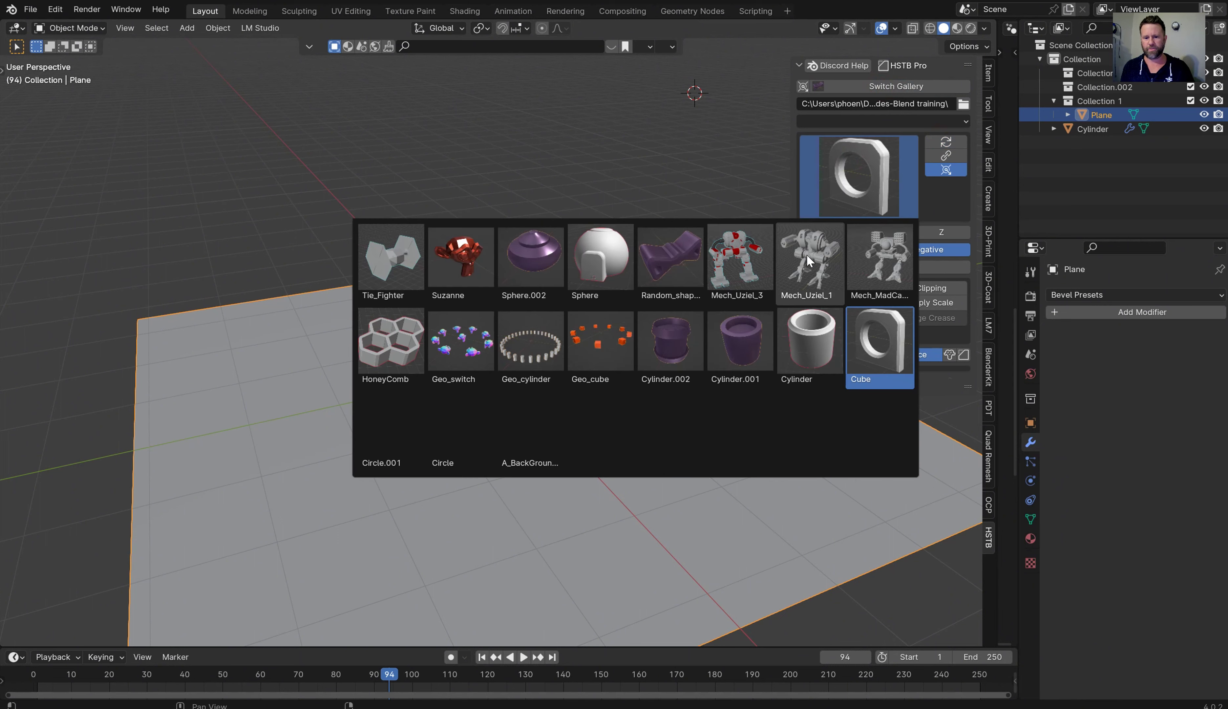
pyautogui.click(740, 344)
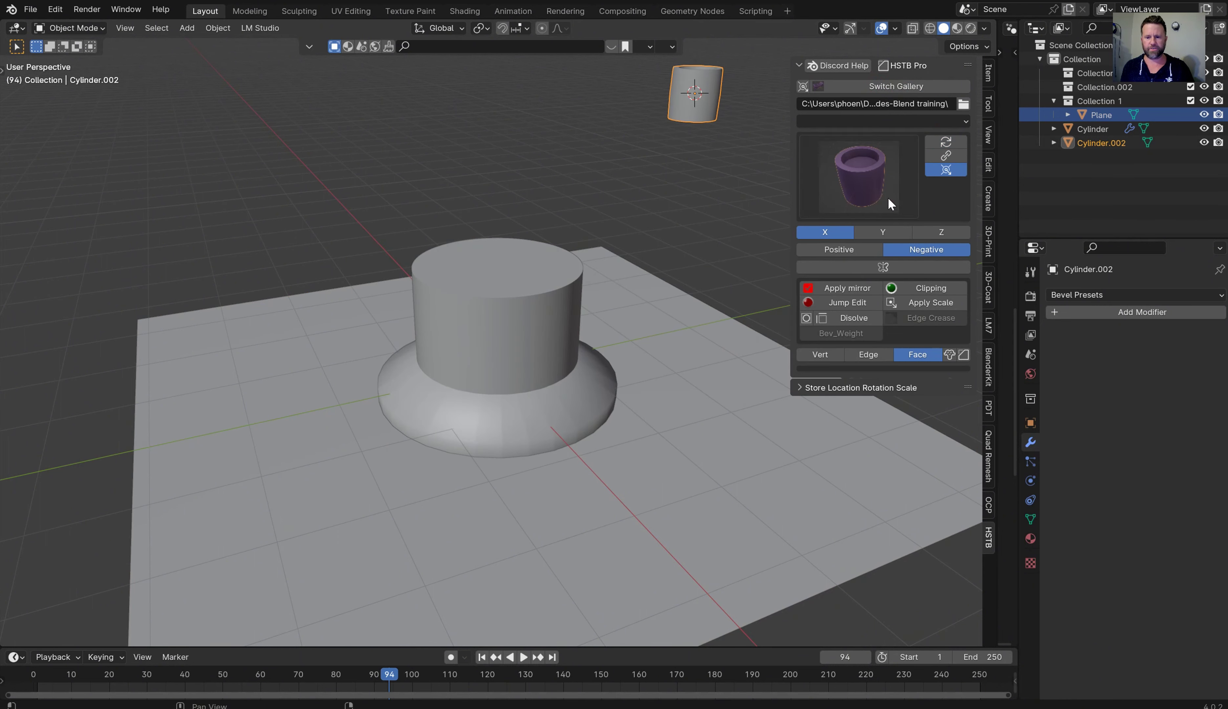
# - Delete all objects in the scene, including the plane and both cylinders
pyautogui.press('a')
pyautogui.press('KP_Decimal')
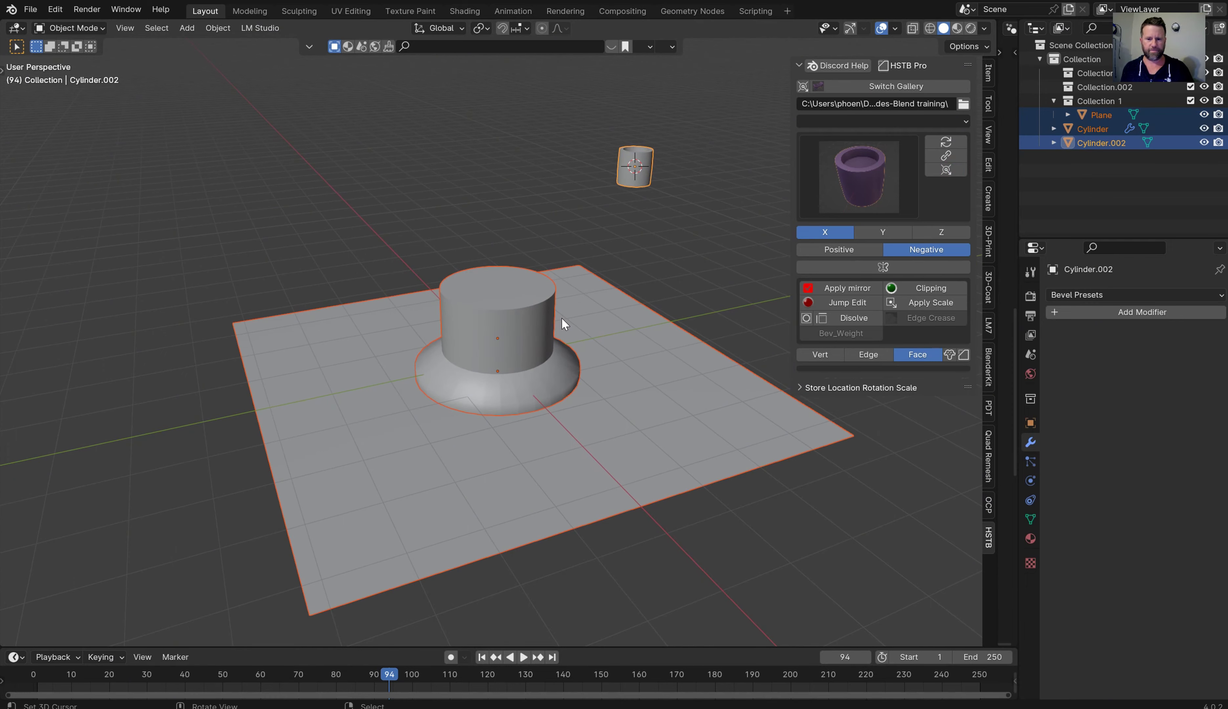
pyautogui.press('Delete')
# - Insert the hollow Cylinder part from the object gallery at the world origin
pyautogui.click(858, 176)
pyautogui.click(774, 318)
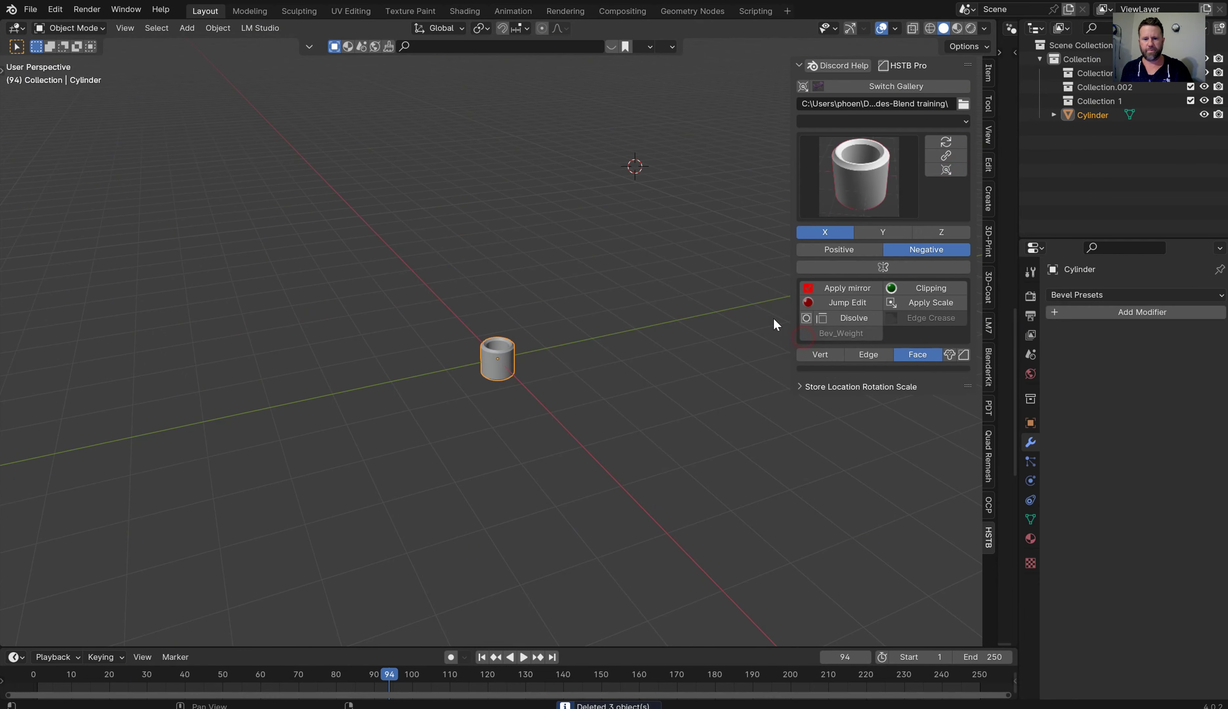
pyautogui.scroll(4, 597, 316)
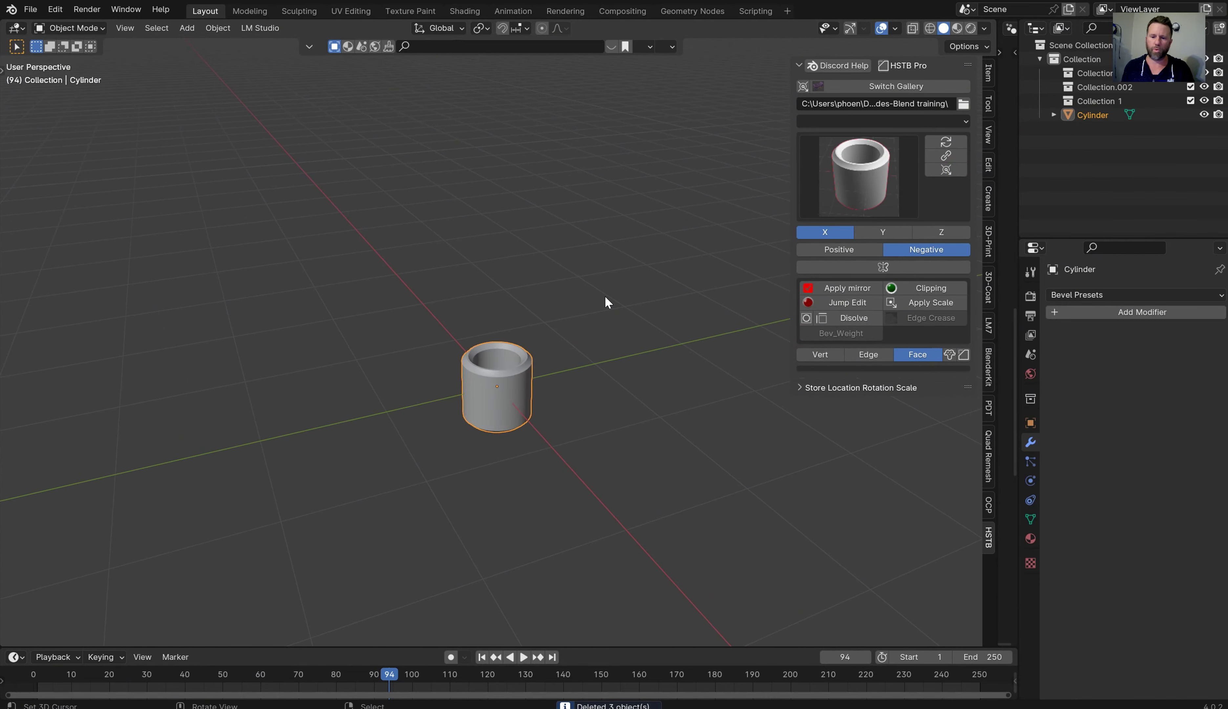
pyautogui.scroll(-3, 604, 302)
pyautogui.moveTo(599, 295); pyautogui.dragTo(682, 361, button='middle')
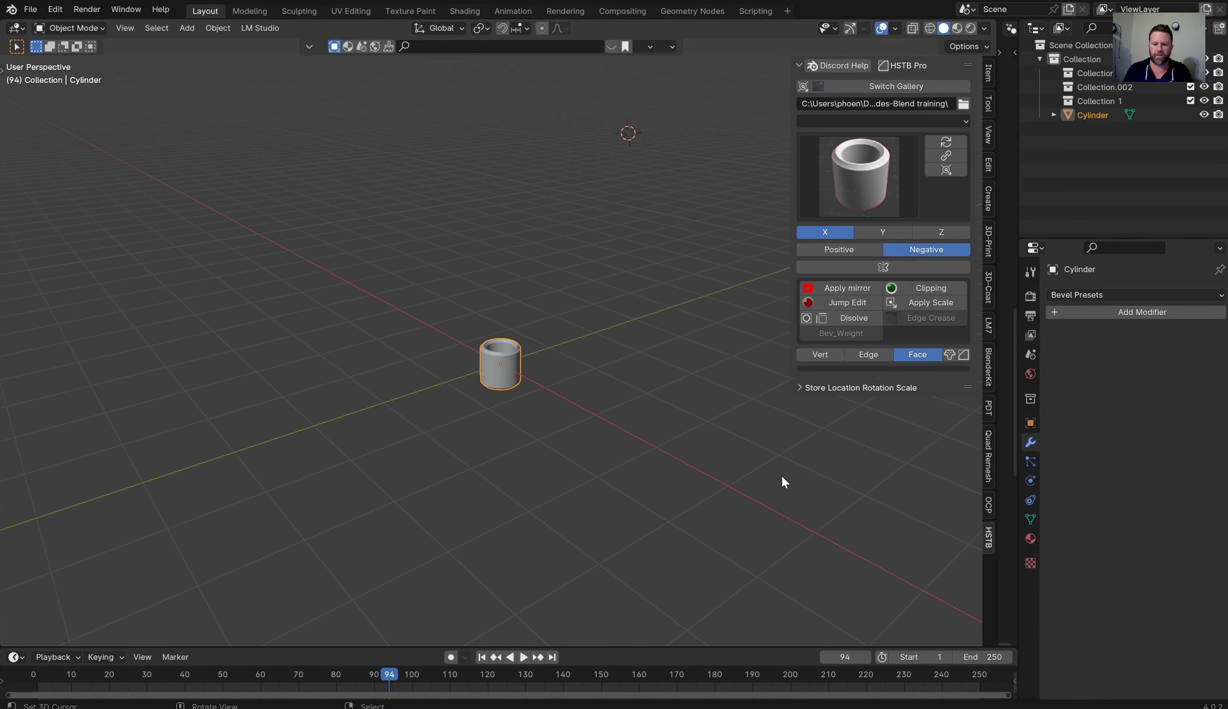
# - Store the cylinder's initial transform under Store Location Rotation Scale, and store another after tilting it freely
pyautogui.click(799, 388)
pyautogui.scroll(3, 575, 417)
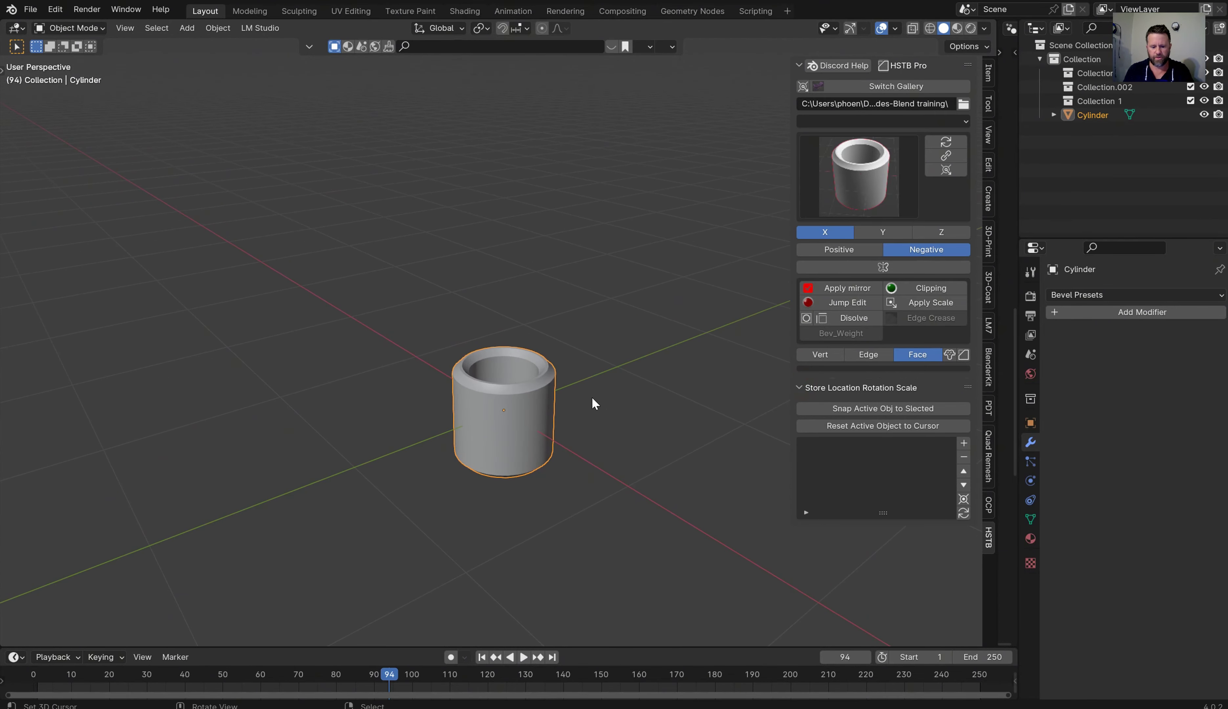
pyautogui.click(964, 443)
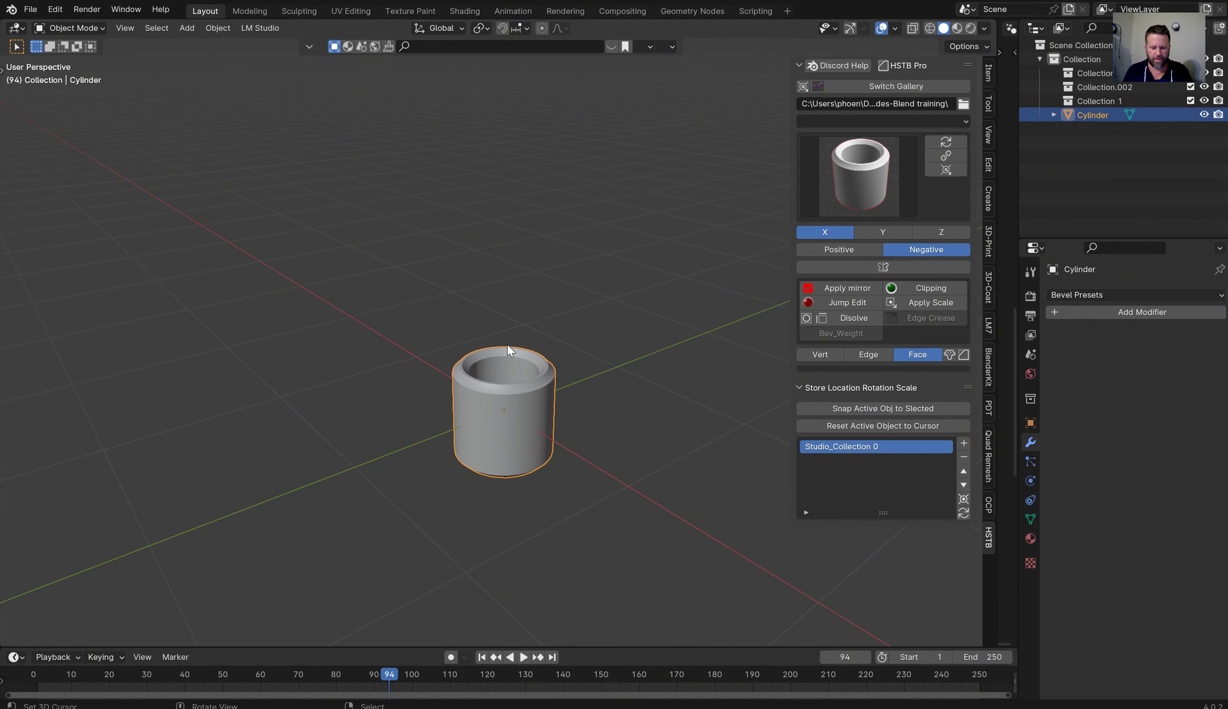
pyautogui.press('r')
pyautogui.click(575, 310)
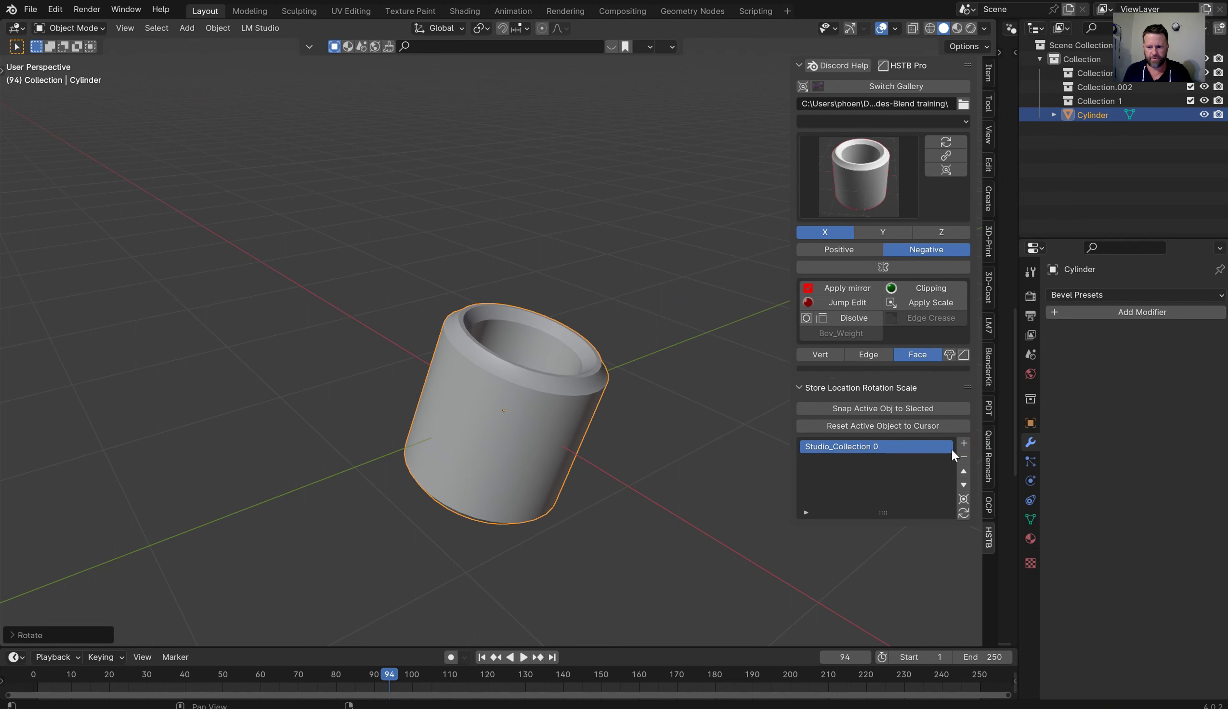
pyautogui.click(964, 443)
# - Enlarge the tilted cylinder and store that transform, and store another after moving the cylinder away from the origin
pyautogui.press('s')
pyautogui.click(775, 426)
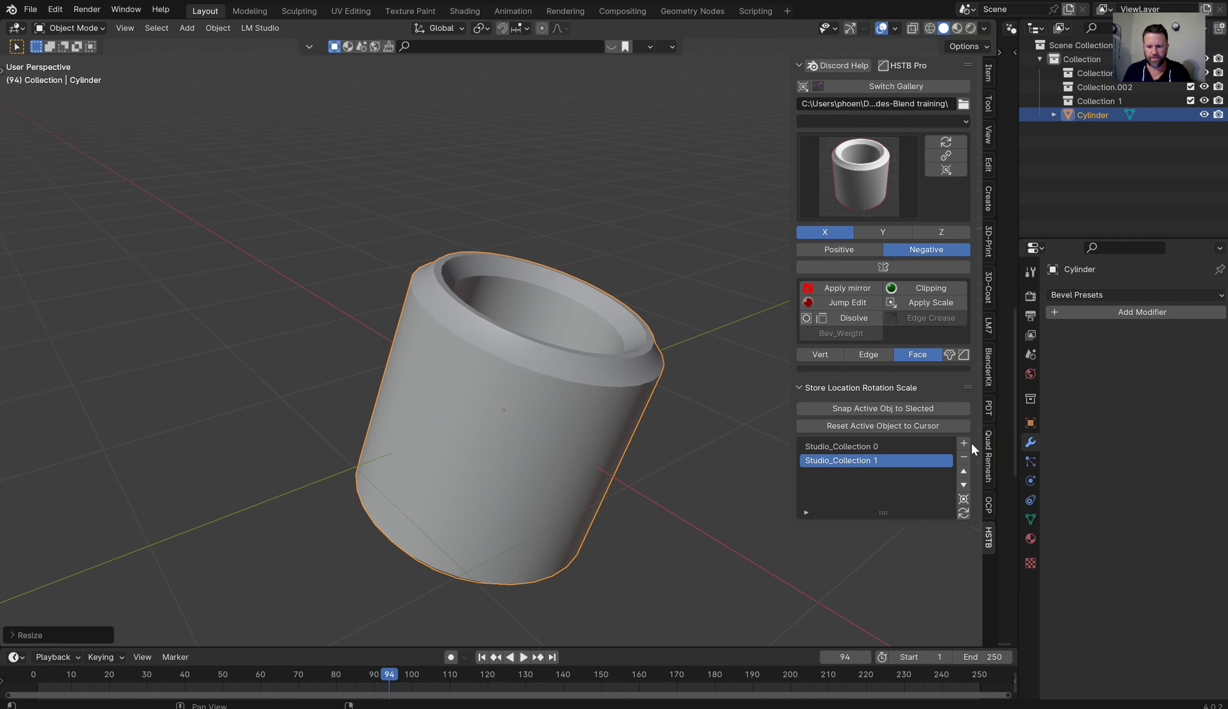
pyautogui.click(963, 443)
pyautogui.press('g')
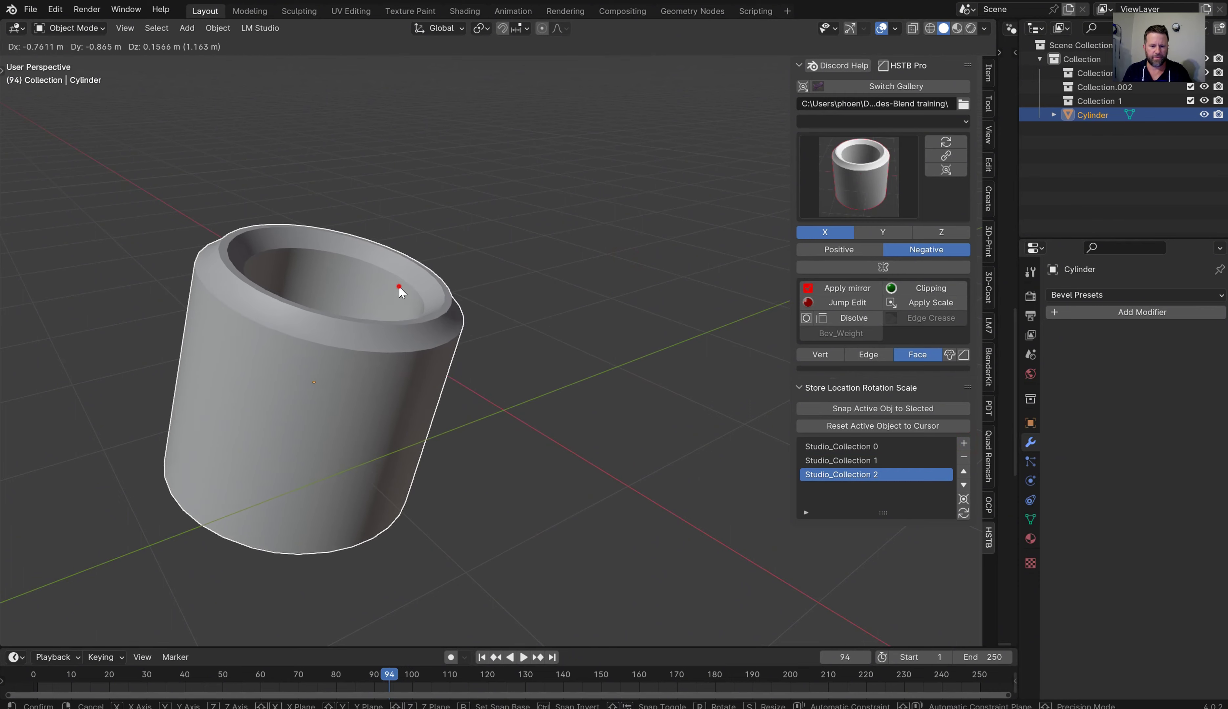
pyautogui.click(399, 291)
pyautogui.click(964, 443)
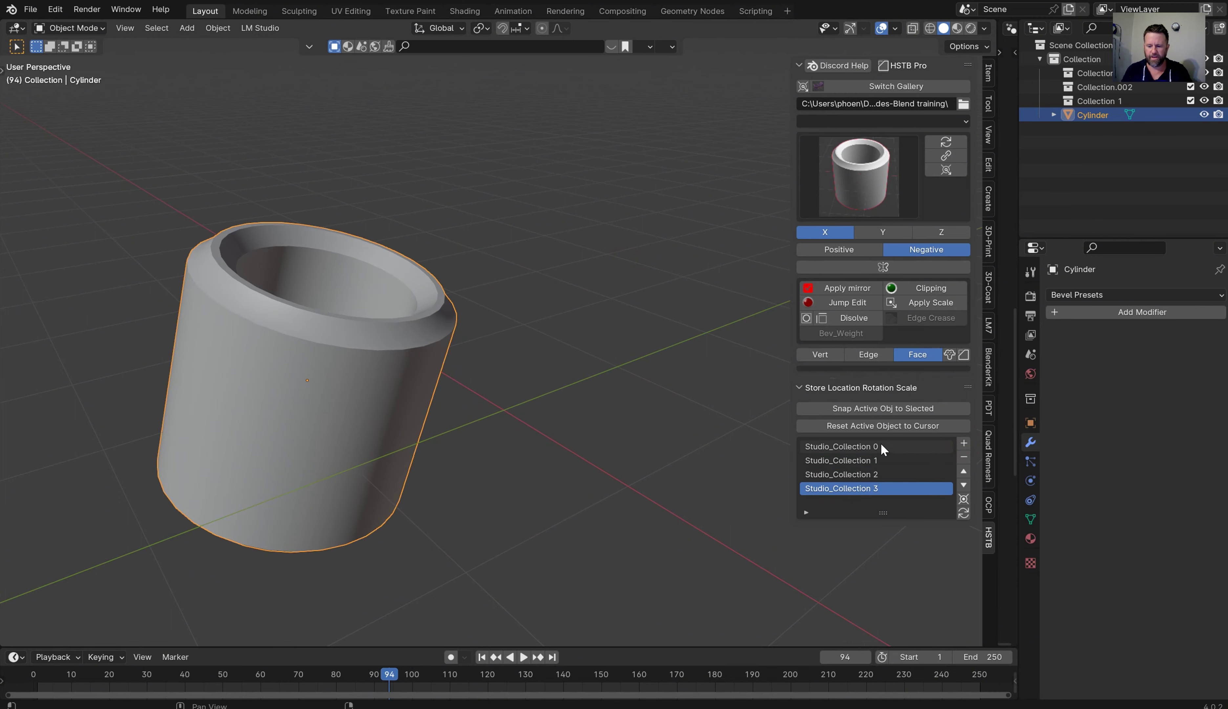
# - Cycle the cylinder through its four stored transforms, ending on the last one, Studio_Collection 3
pyautogui.click(880, 443)
pyautogui.keyDown('ctrl'); pyautogui.scroll(-3, 881, 442); pyautogui.keyUp('ctrl')
pyautogui.keyDown('ctrl'); pyautogui.scroll(1, 881, 443); pyautogui.keyUp('ctrl')
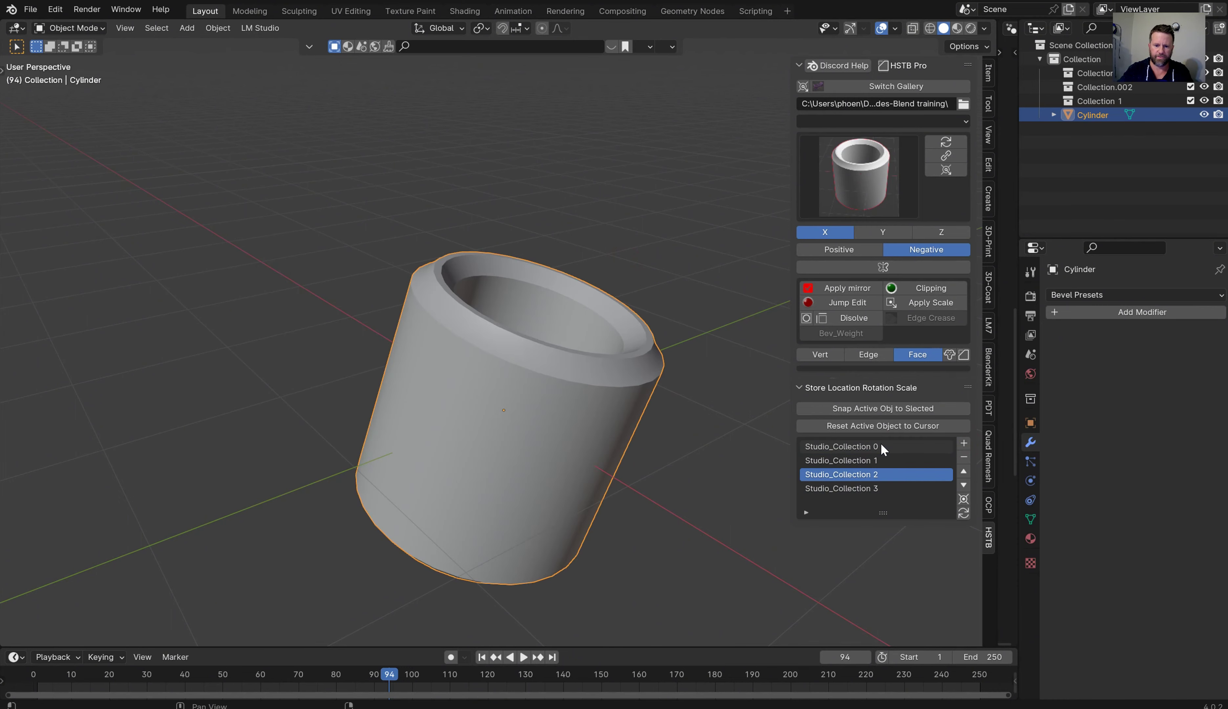
pyautogui.click(880, 443)
pyautogui.keyDown('ctrl'); pyautogui.scroll(-3, 881, 443); pyautogui.keyUp('ctrl')
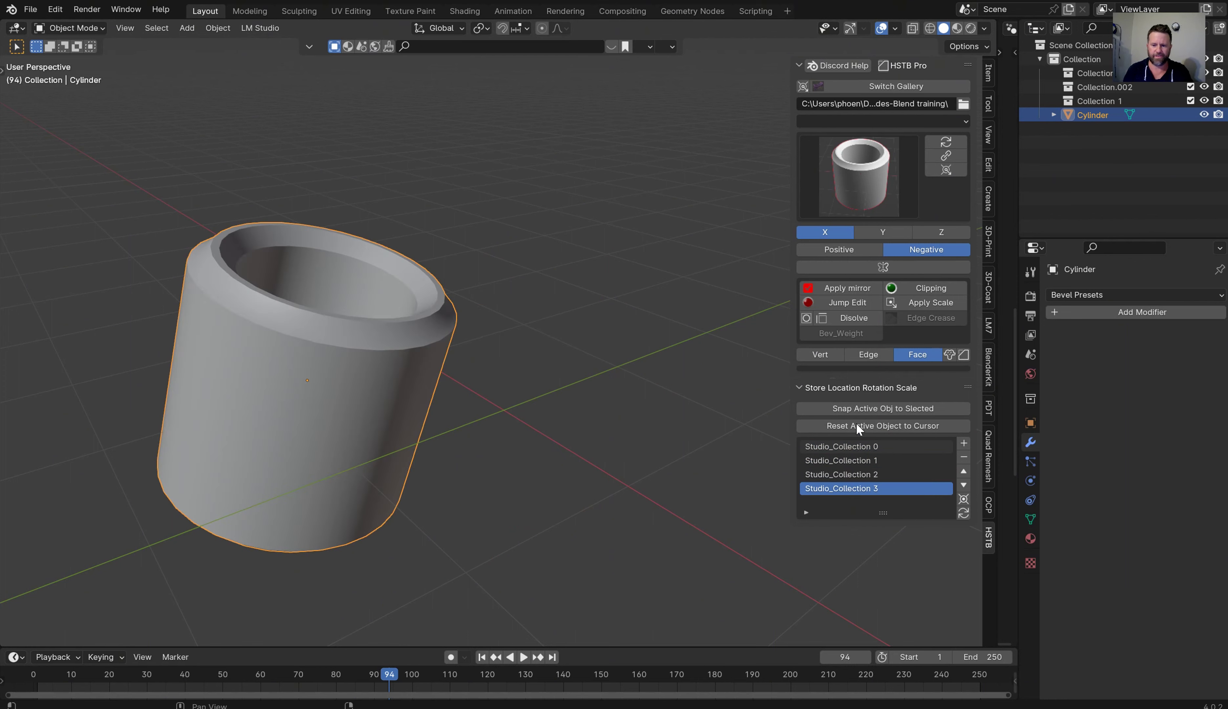
pyautogui.scroll(-5, 541, 317)
pyautogui.keyDown('shift'); pyautogui.moveTo(529, 301); pyautogui.dragTo(595, 323, button='middle'); pyautogui.keyUp('shift')
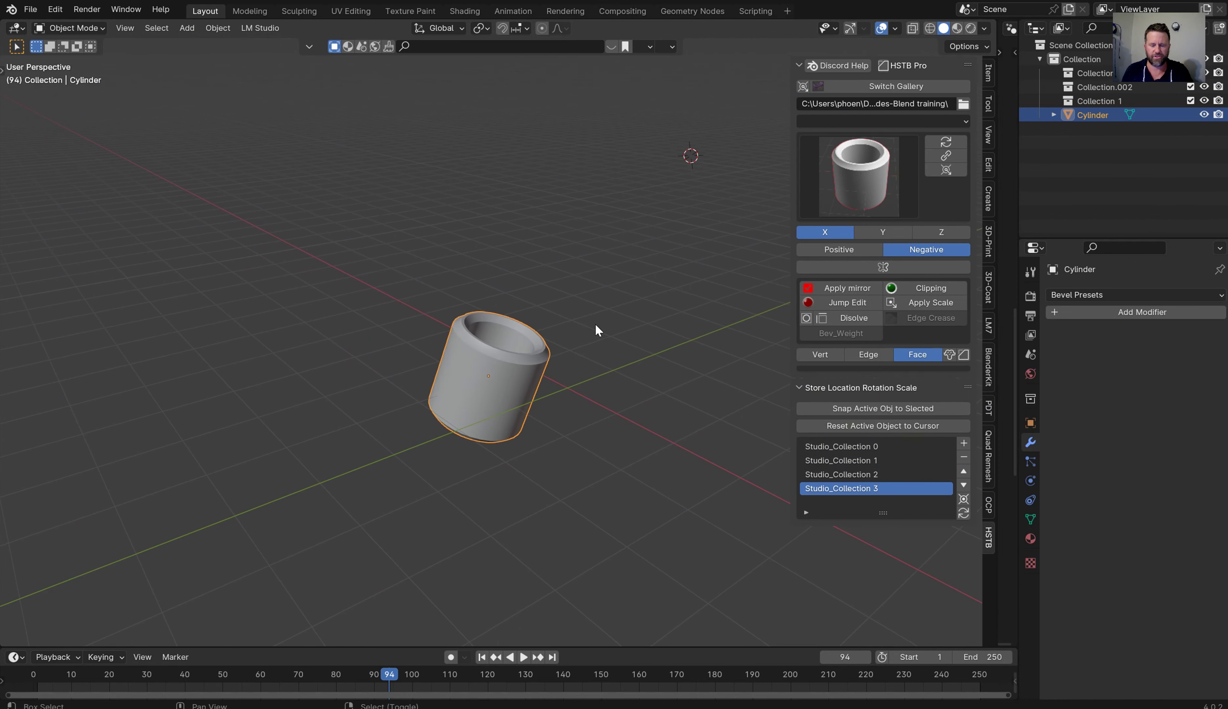
# - Examine the HSTB Pro add-on's shortcut settings in the preferences, and bring up its custom context menu over the scene
pyautogui.click(55, 9)
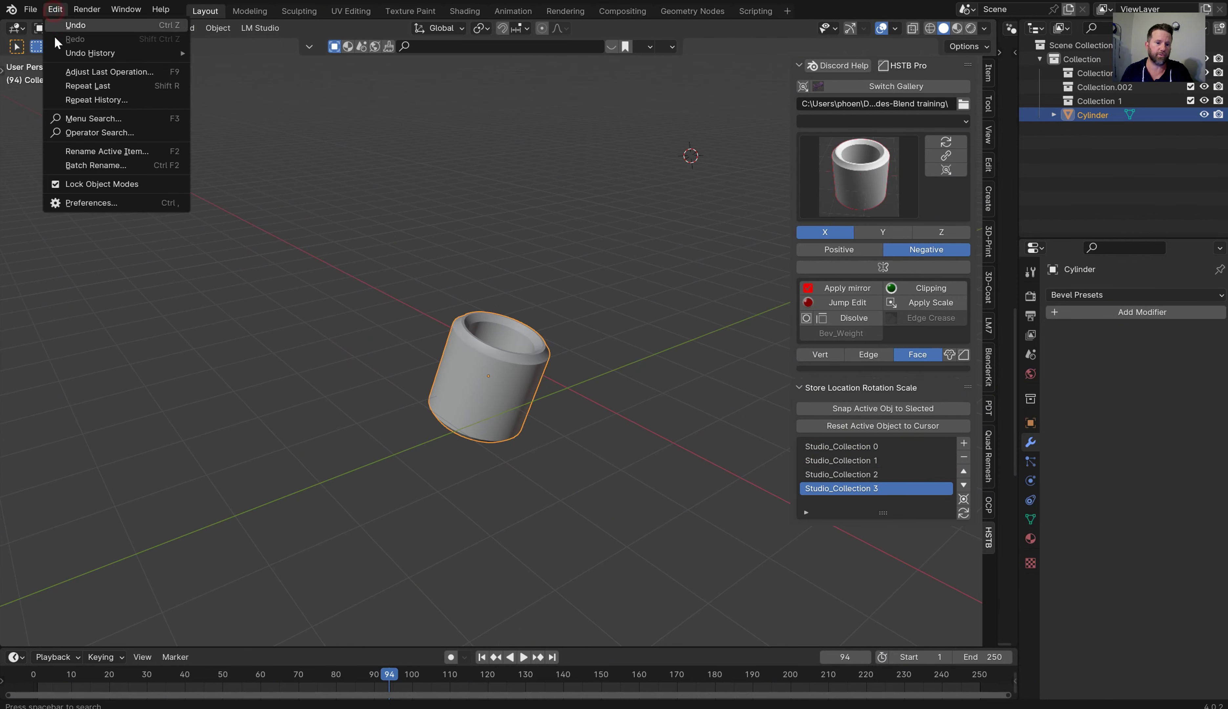
pyautogui.click(82, 203)
pyautogui.click(131, 67)
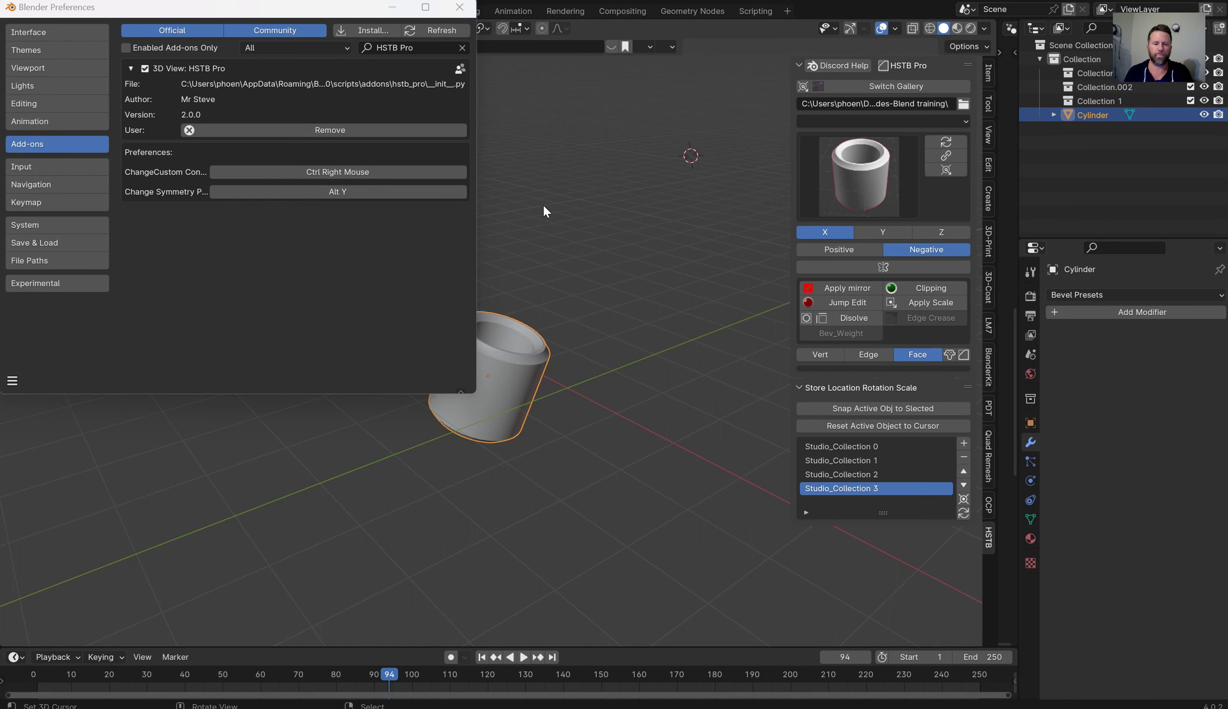
pyautogui.click(464, 11)
pyautogui.keyDown('ctrl'); pyautogui.rightClick(439, 293); pyautogui.keyUp('ctrl')
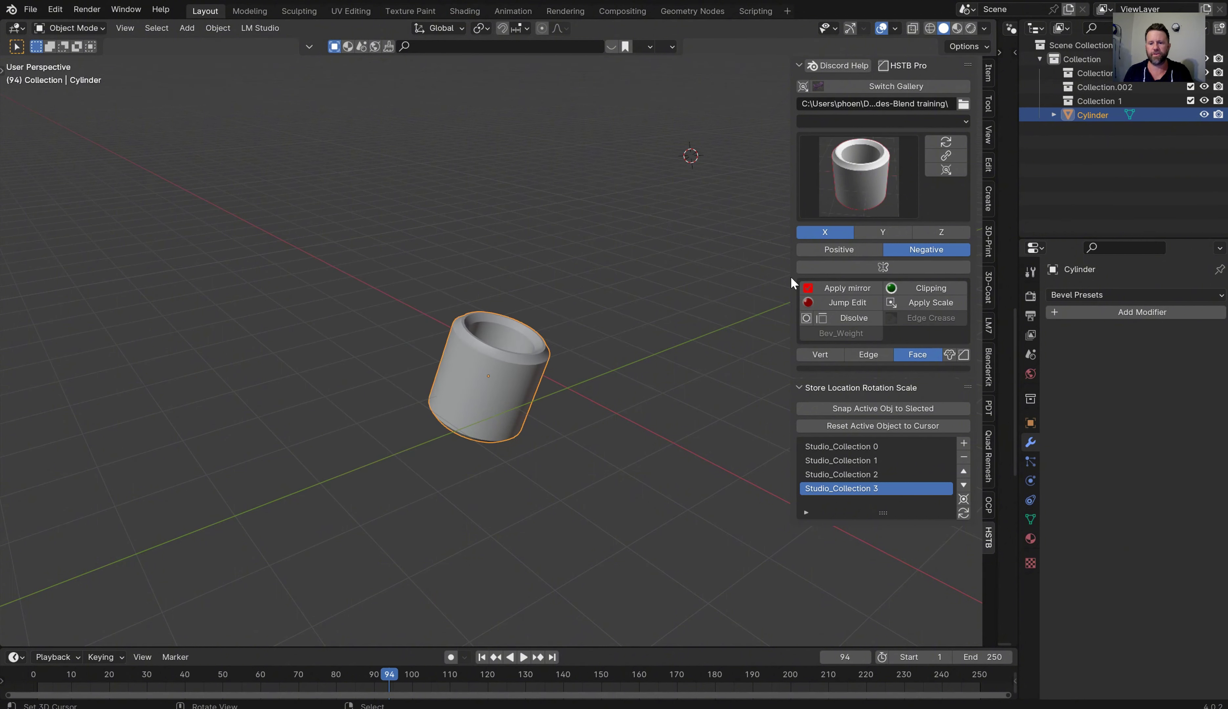
# - Turn on the HSTB Apply mirror option for the cylinder
pyautogui.click(849, 285)
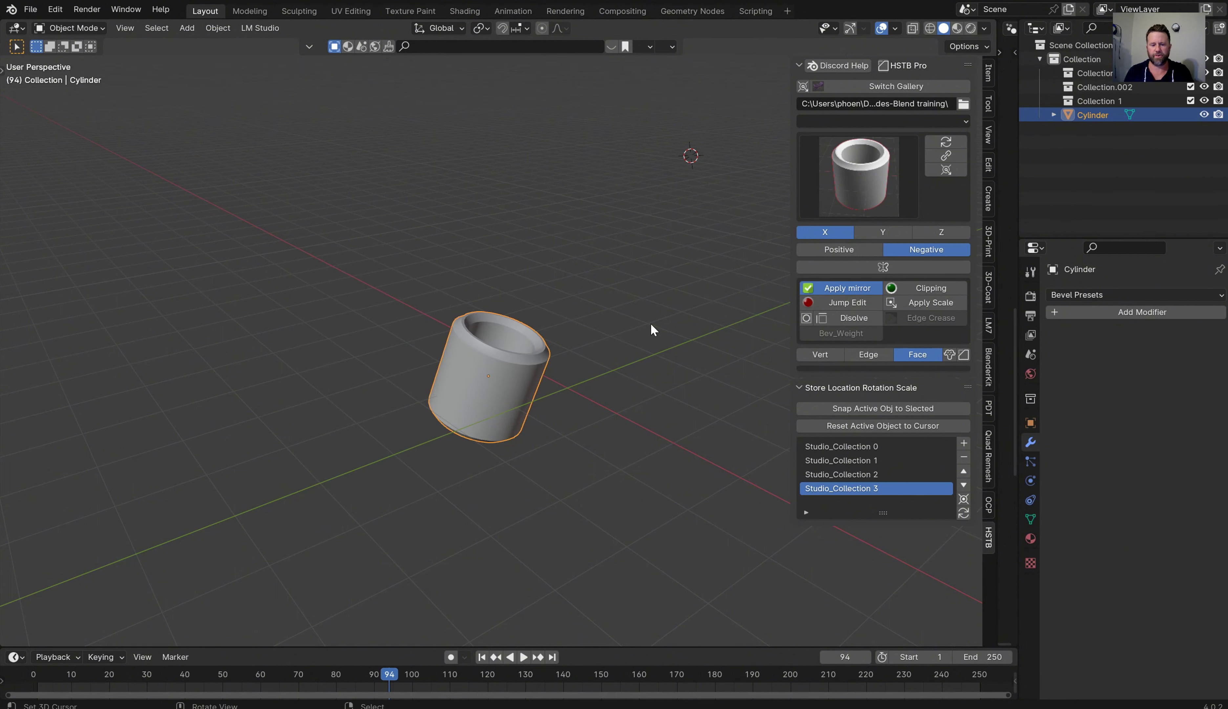
pyautogui.moveTo(651, 323); pyautogui.dragTo(511, 343, button='middle')
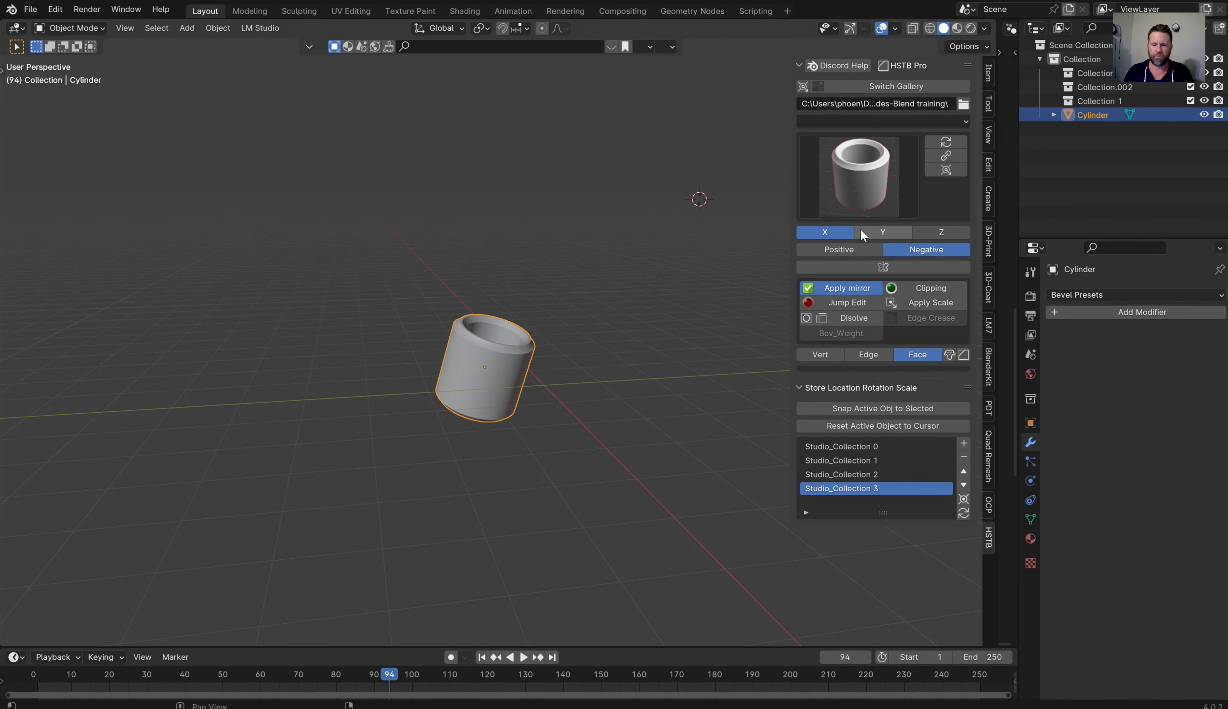
# - Set the HSTB mirror axis to Y and mirror the cylinder on the negative side with the mirror applied
pyautogui.click(879, 233)
pyautogui.click(872, 265)
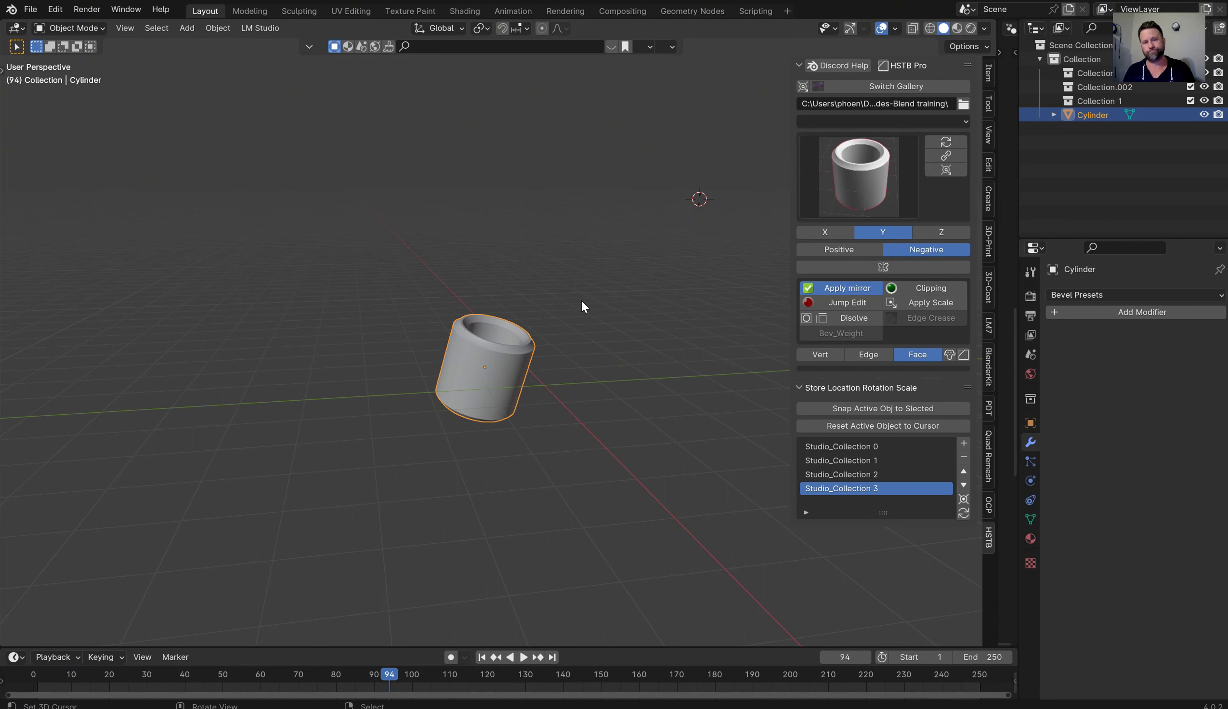
pyautogui.moveTo(581, 301)
pyautogui.mouseDown(button='middle')
pyautogui.moveTo(627, 308)
pyautogui.moveTo(597, 310)
pyautogui.mouseUp(button='middle')
# - Replace the cylinder with a mesh plane and an area light, both placed at the origin
pyautogui.press('Delete')
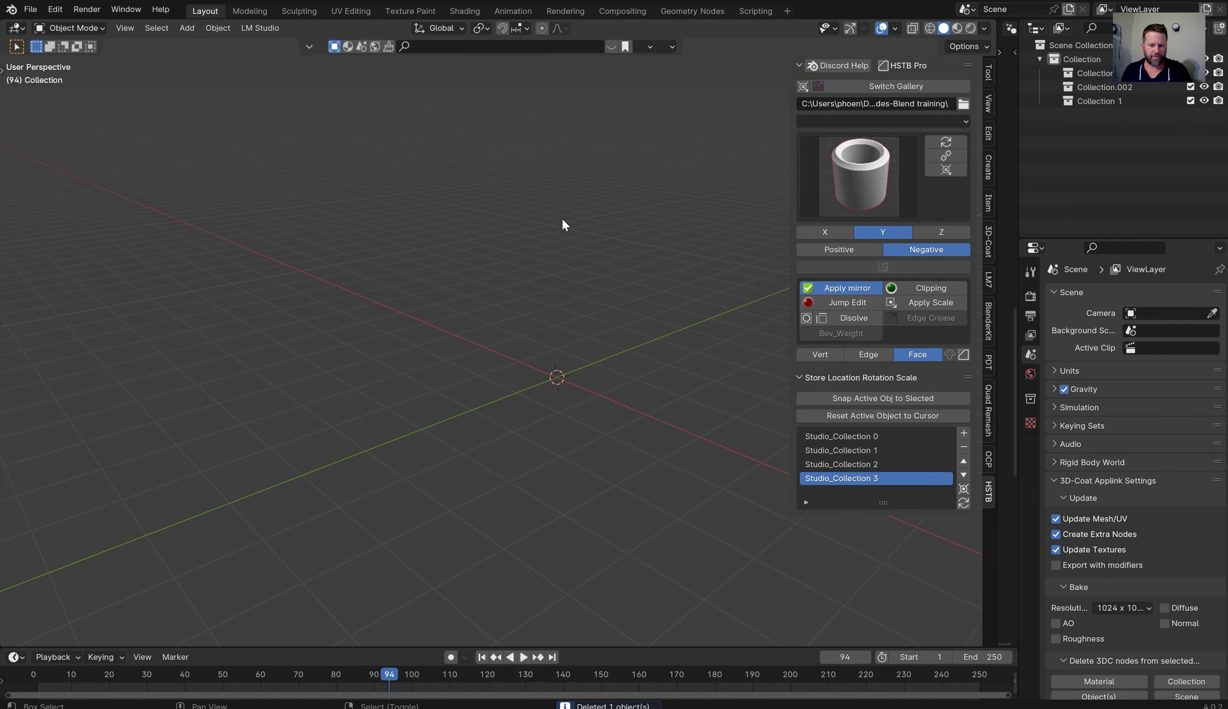
pyautogui.hotkey('shift', 'a')
pyautogui.moveTo(562, 218)
pyautogui.hotkey('shift', 'a')
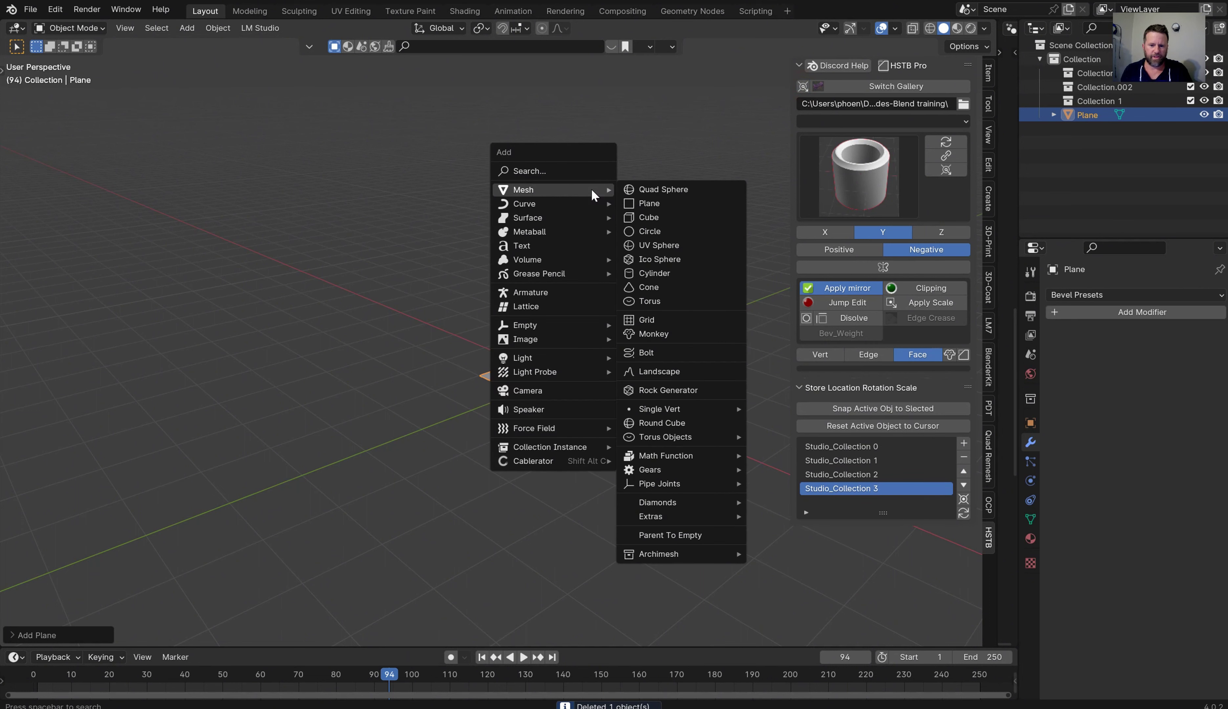
pyautogui.moveTo(558, 357)
pyautogui.click(661, 402)
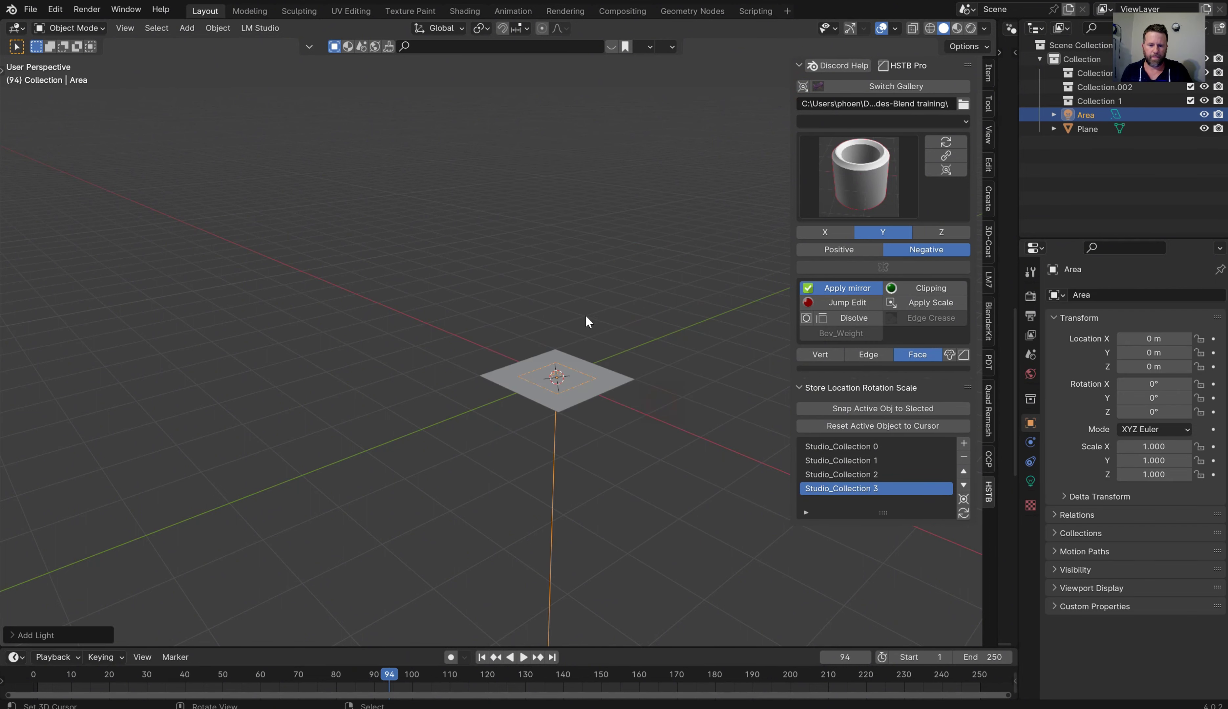
# - Move the area light up away from the origin, and move the plane clear of it and tilt it steeply
pyautogui.press('g')
pyautogui.click(436, 241)
pyautogui.click(613, 390)
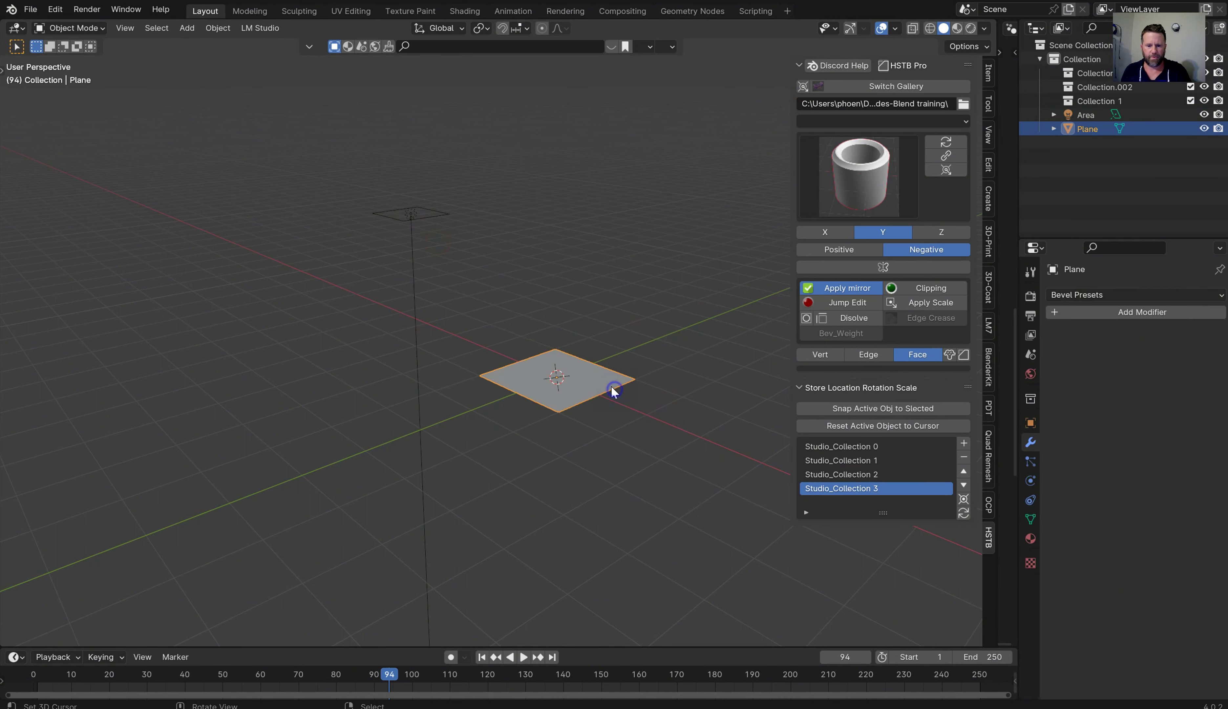
pyautogui.moveTo(551, 388); pyautogui.dragTo(651, 180)
pyautogui.press('r')
pyautogui.click(709, 195)
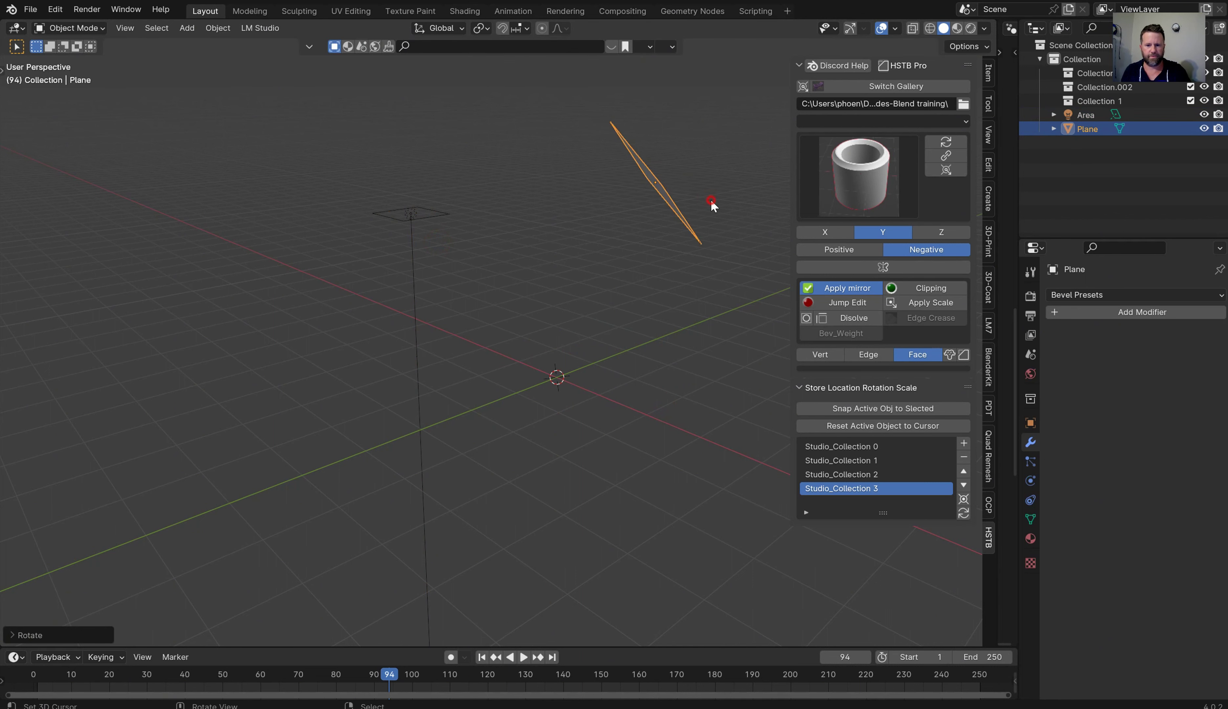
# - Snap the area light to the tilted plane's location and rotation, with the plane selected and the light as the active object
pyautogui.keyDown('shift'); pyautogui.rightClick(439, 213); pyautogui.keyUp('shift')
pyautogui.keyDown('shift'); pyautogui.rightClick(652, 176); pyautogui.keyUp('shift')
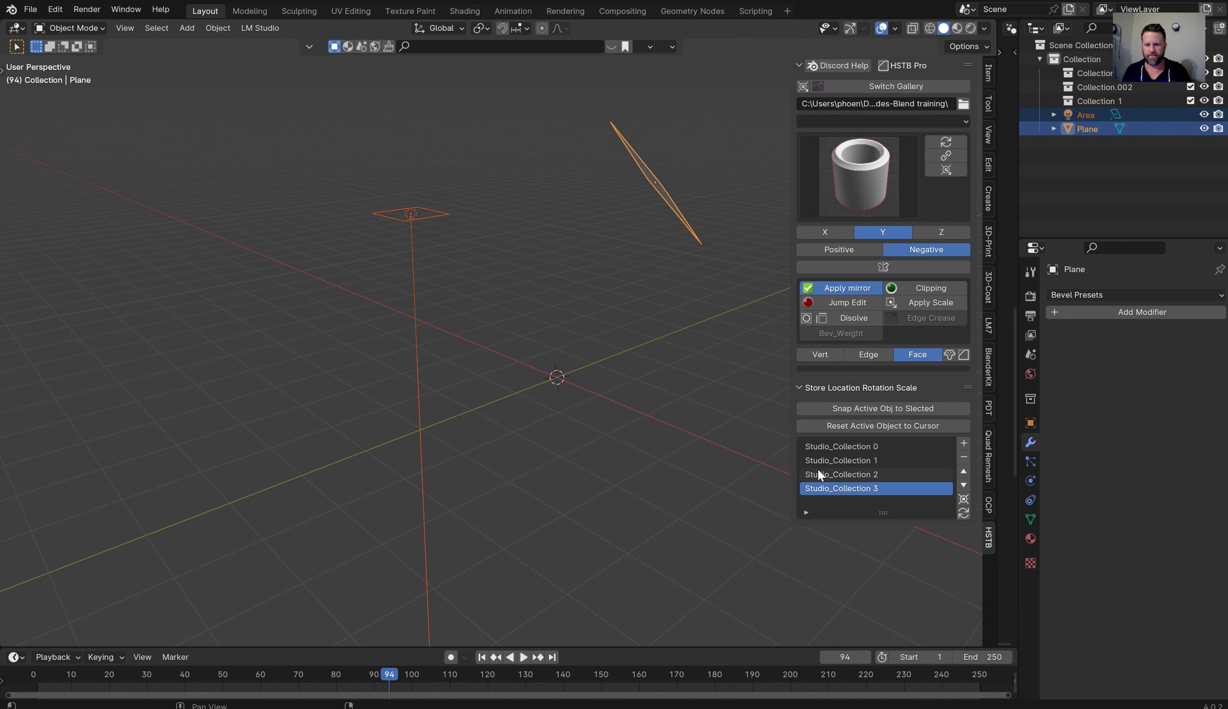
pyautogui.keyDown('shift'); pyautogui.rightClick(438, 219); pyautogui.keyUp('shift')
pyautogui.click(838, 408)
pyautogui.moveTo(725, 233); pyautogui.dragTo(504, 346, button='middle')
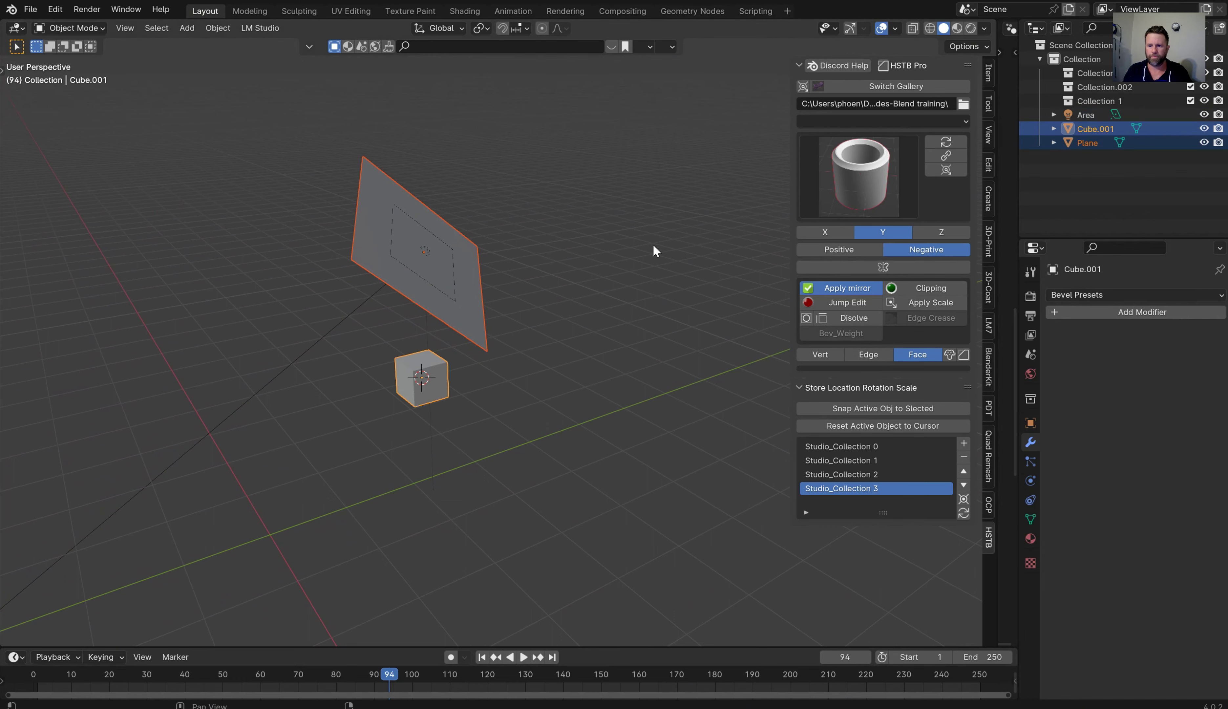
# - Snap the cube onto the tilted plane's location and rotation, and reset it to the 3D cursor
pyautogui.moveTo(653, 245); pyautogui.dragTo(553, 402, button='middle')
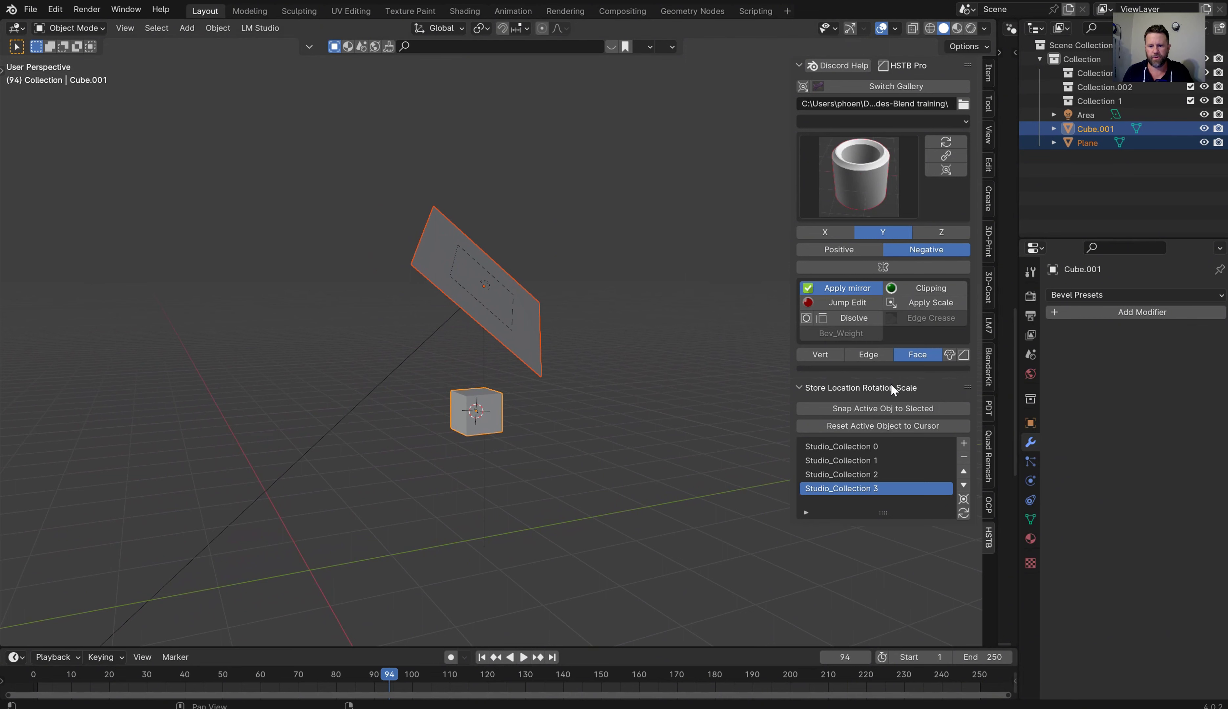
pyautogui.click(885, 410)
pyautogui.moveTo(587, 342); pyautogui.dragTo(631, 348, button='middle')
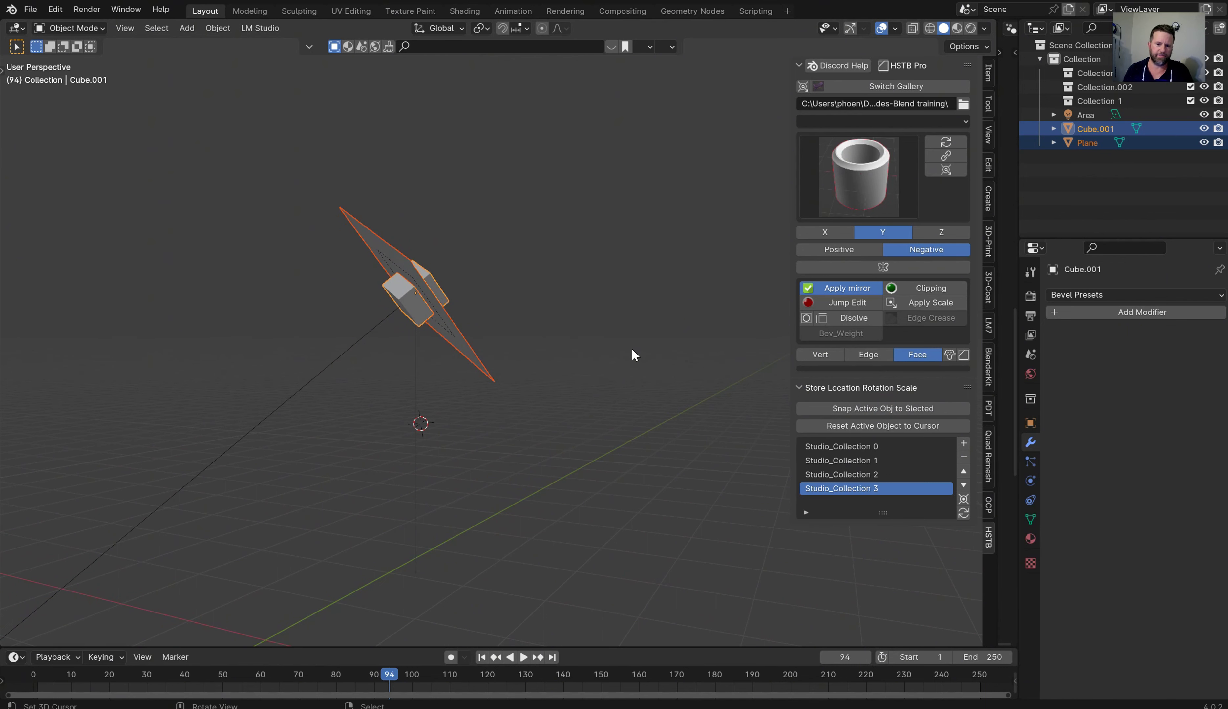
pyautogui.click(861, 425)
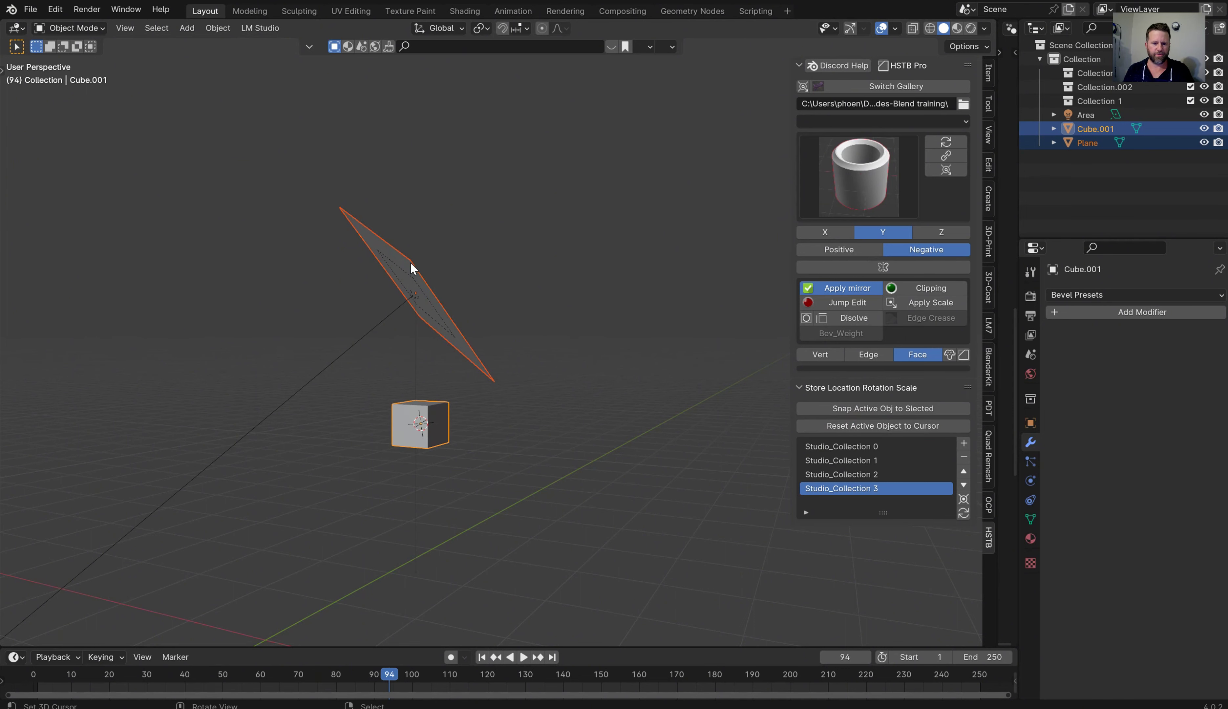
# - Reset the tilted plane to the 3D cursor, and try the same reset on the area light
pyautogui.click(411, 264)
pyautogui.click(851, 425)
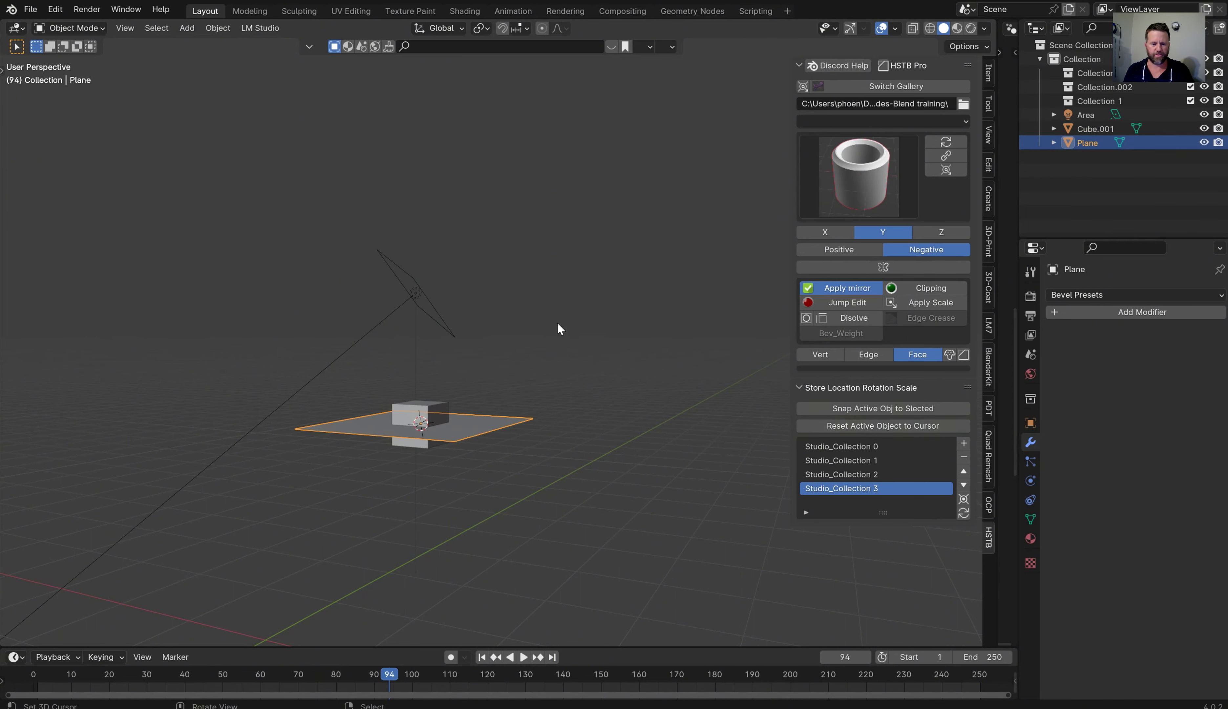
pyautogui.click(403, 290)
pyautogui.rightClick(870, 425)
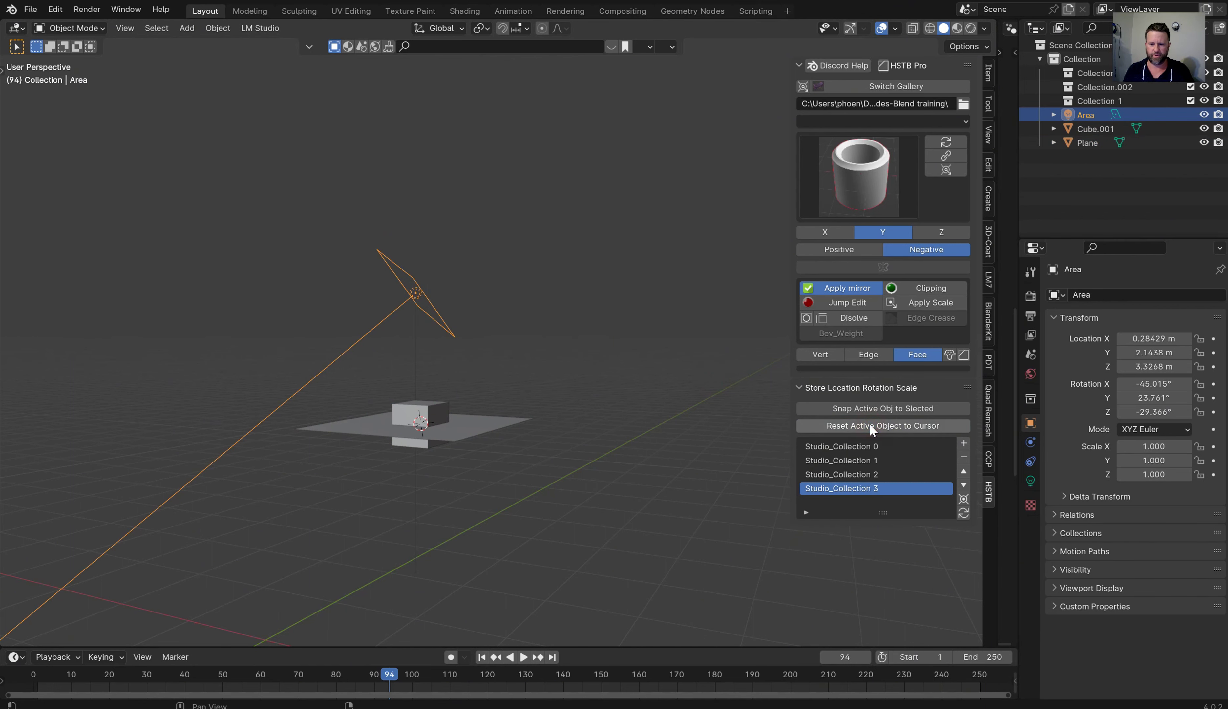
pyautogui.click(855, 426)
# - Select the cube at the 3D cursor, and switch the selection back to the area light
pyautogui.click(448, 375)
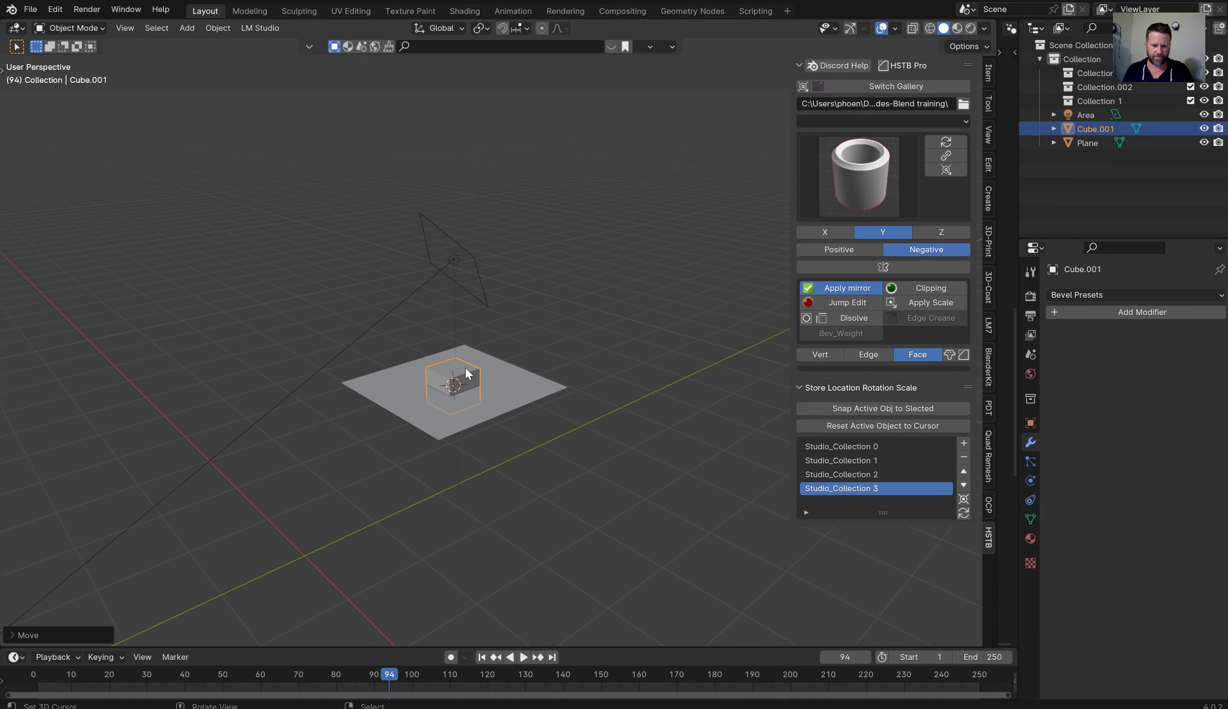
pyautogui.click(469, 377)
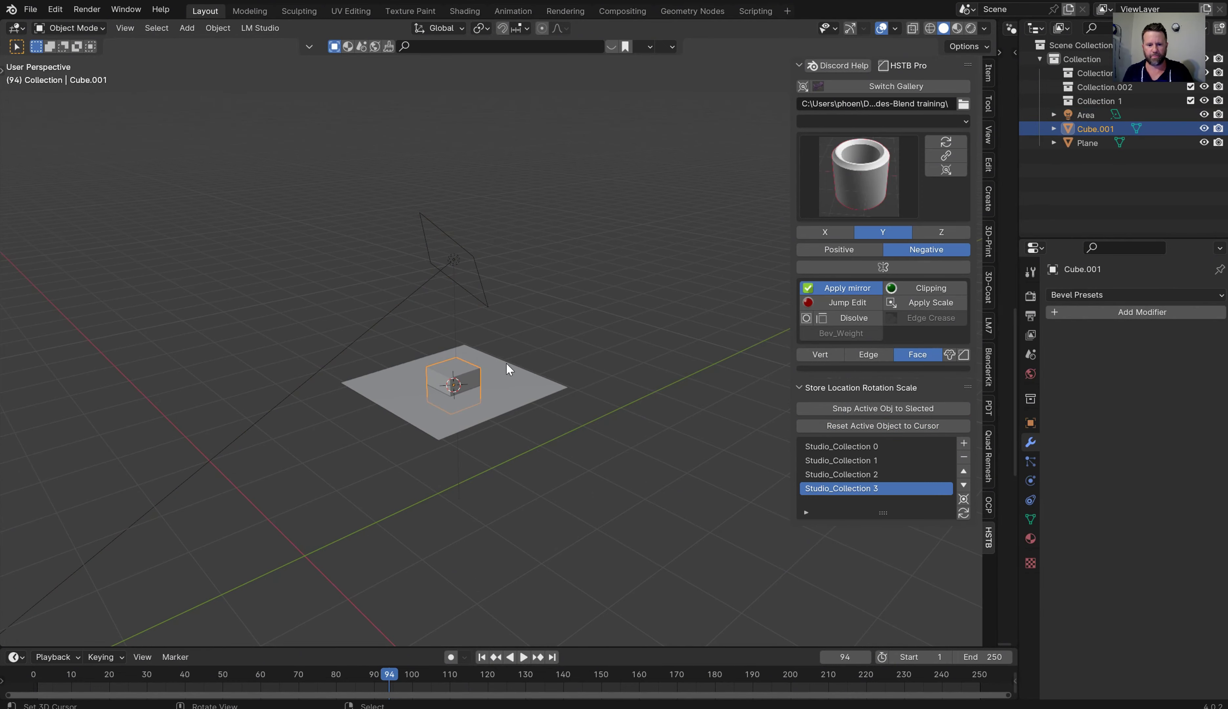
pyautogui.scroll(3, 531, 341)
pyautogui.click(418, 199)
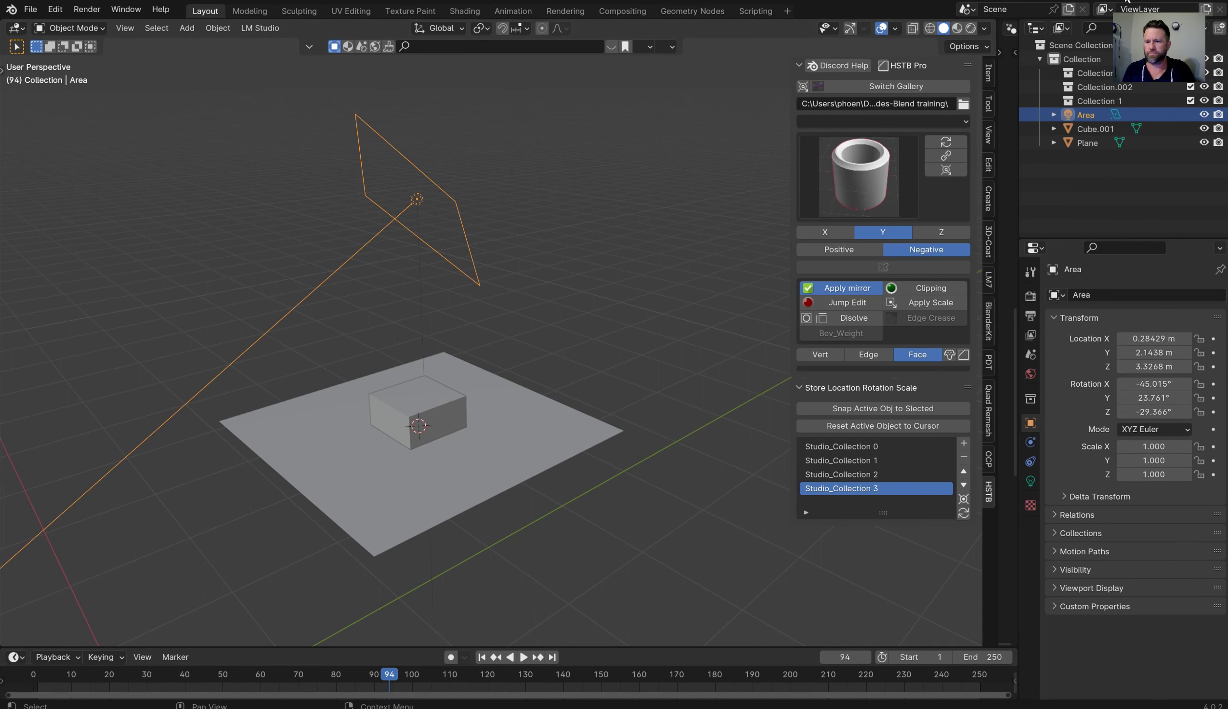
# - Reorder the stored transforms by moving Studio_Collection 3 to the head of the list and back down one place
pyautogui.click(965, 471)
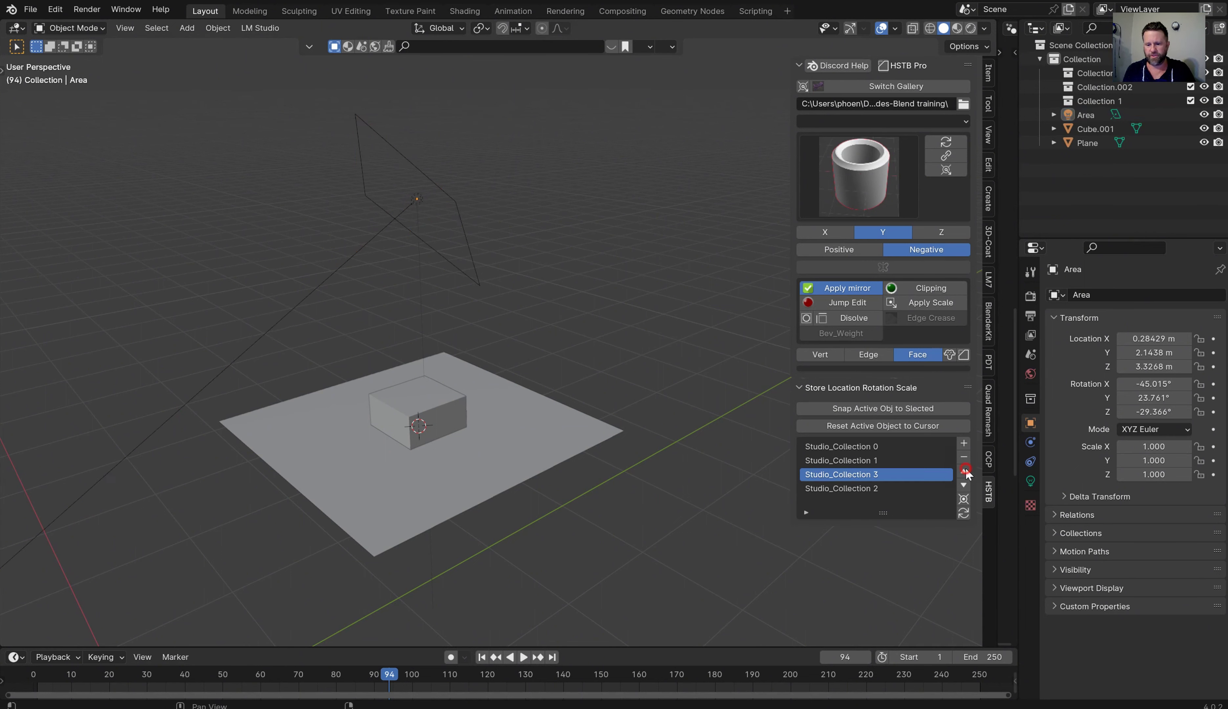
pyautogui.click(964, 470)
pyautogui.click(964, 470)
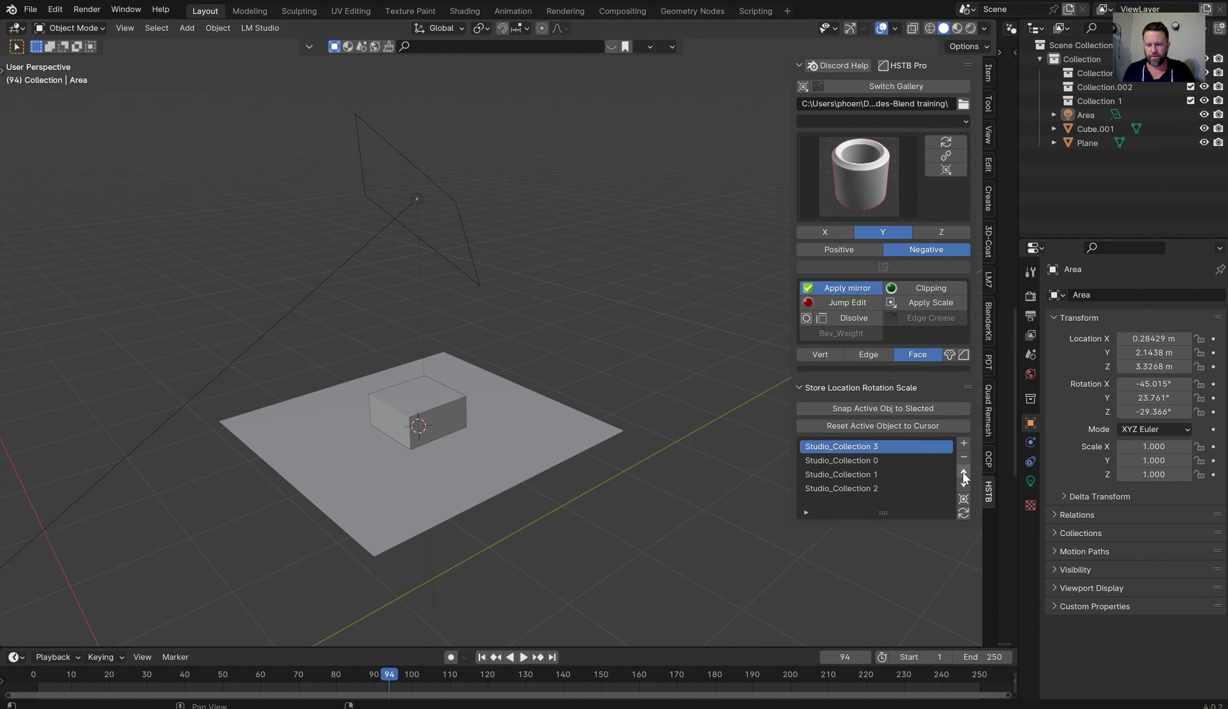
pyautogui.click(963, 484)
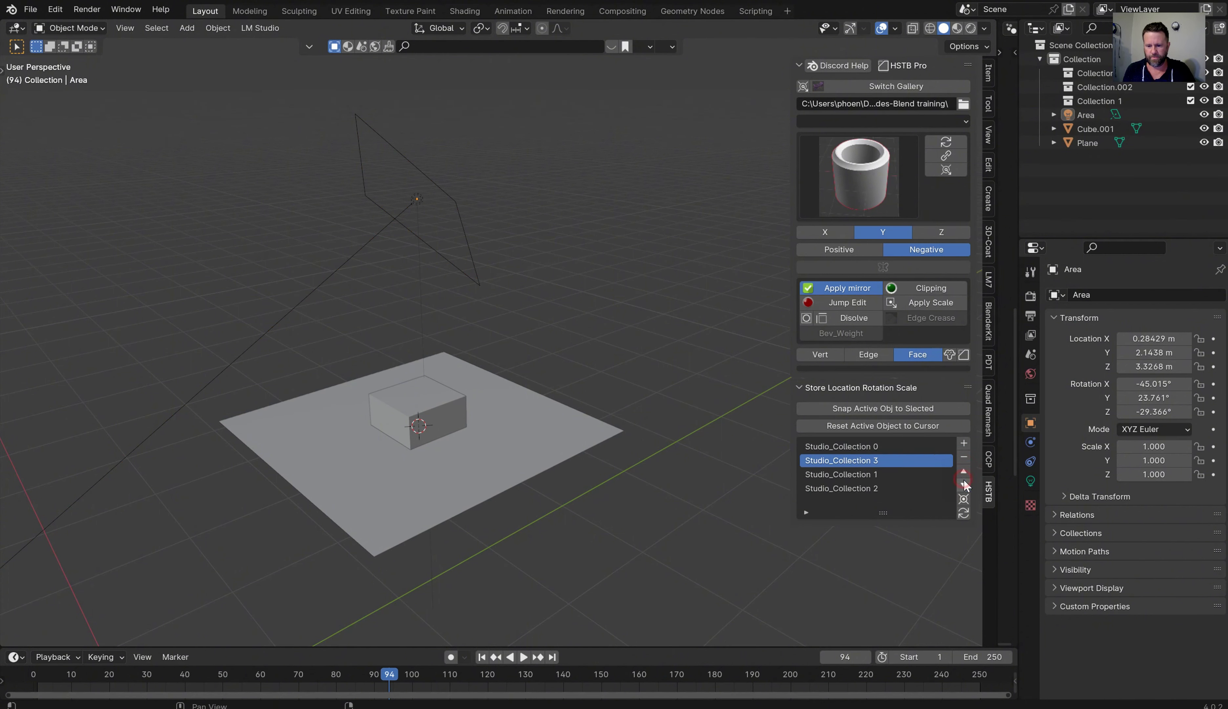
# - Return the 3D cursor to the world origin and clear every stored transform, repeating the clear after trying to store a new one
pyautogui.click(964, 498)
pyautogui.click(963, 512)
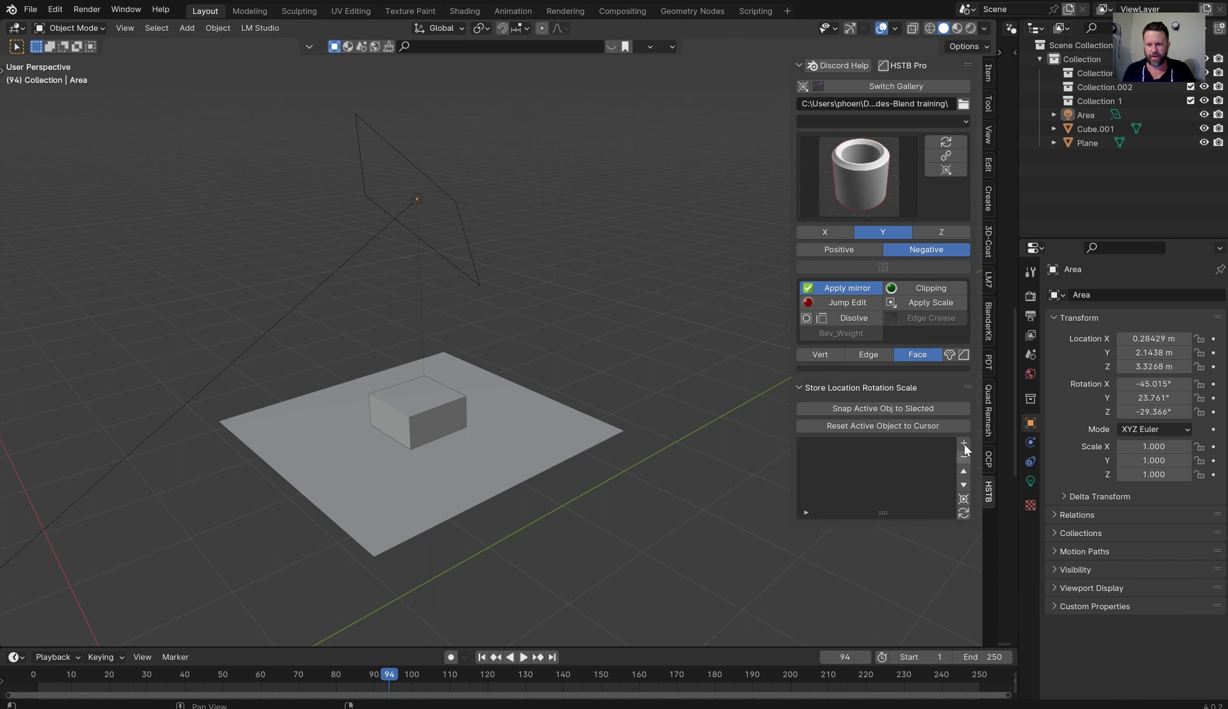
pyautogui.click(964, 443)
pyautogui.click(963, 513)
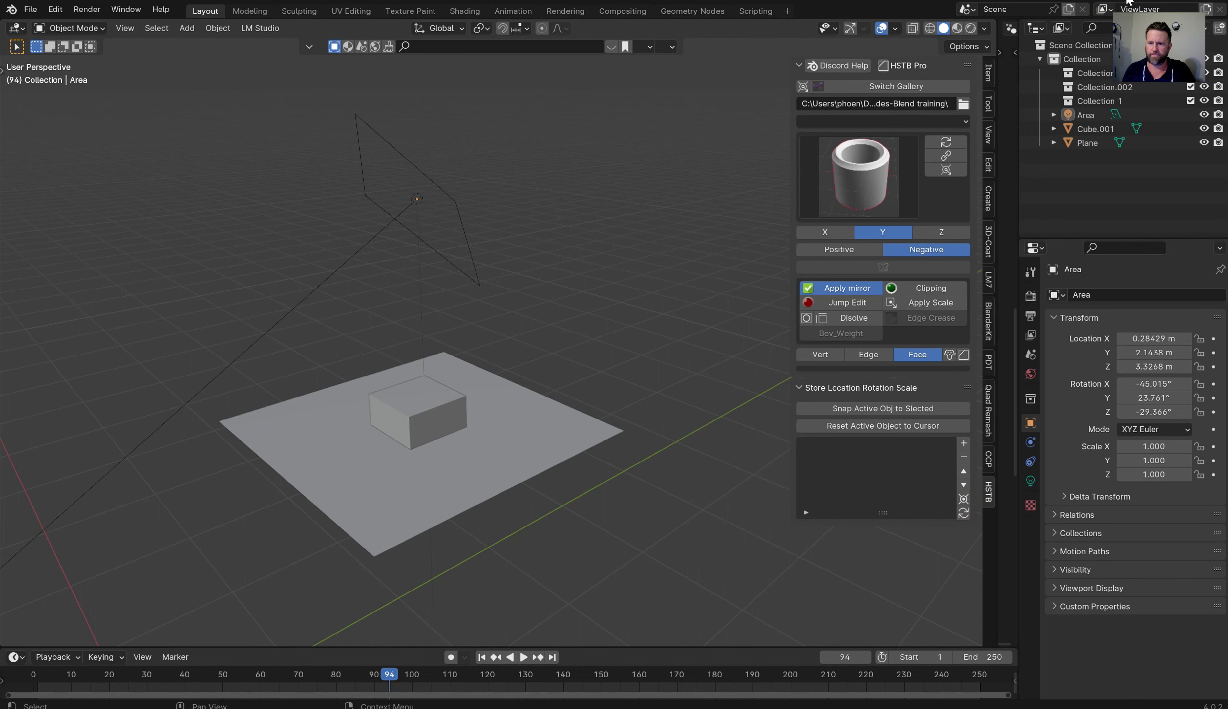
# - Examine the light, plane and cube from several angles, and view the Snap options without choosing any
pyautogui.scroll(-5, 645, 260)
pyautogui.moveTo(644, 260); pyautogui.dragTo(675, 321, button='middle')
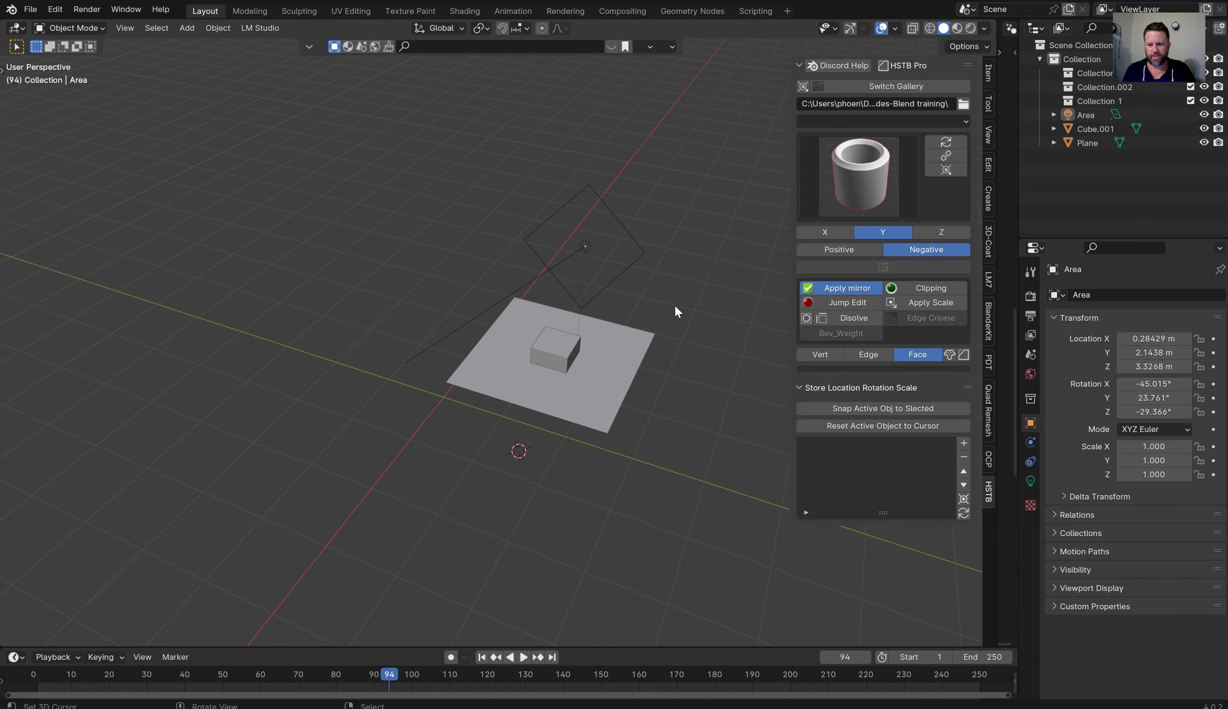
pyautogui.moveTo(694, 401); pyautogui.dragTo(604, 297, button='middle')
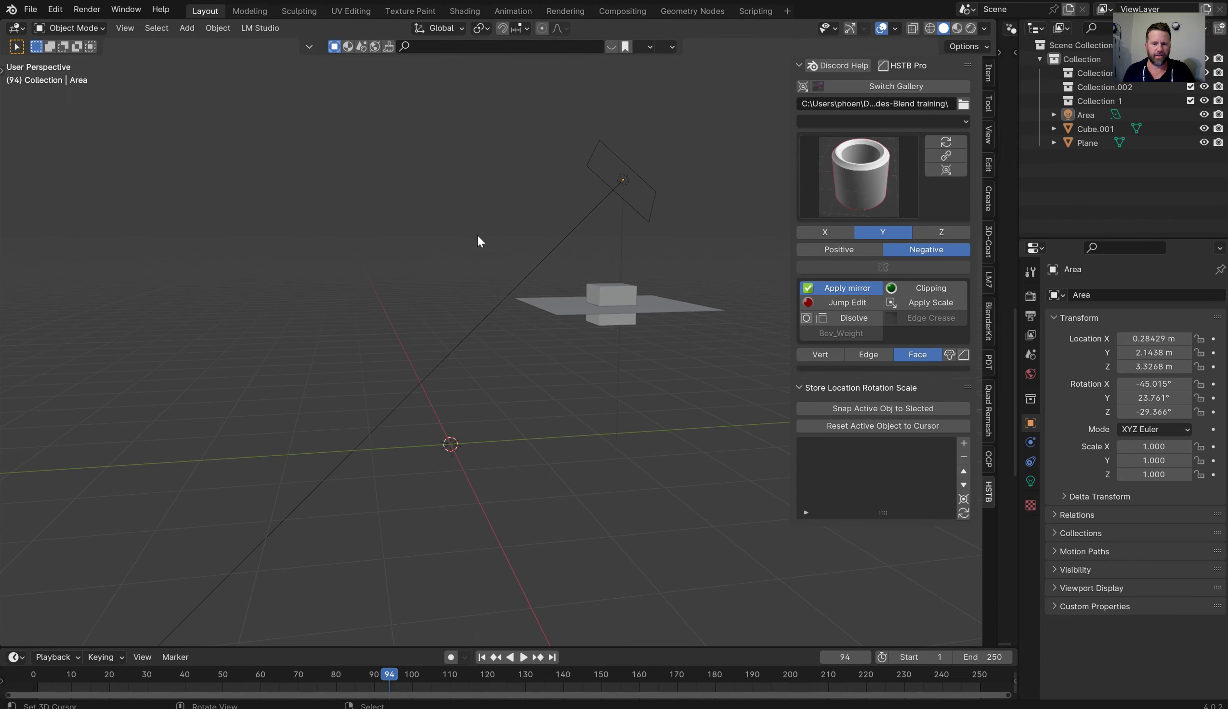
pyautogui.moveTo(479, 238); pyautogui.dragTo(518, 246, button='middle')
pyautogui.hotkey('shift', 's')
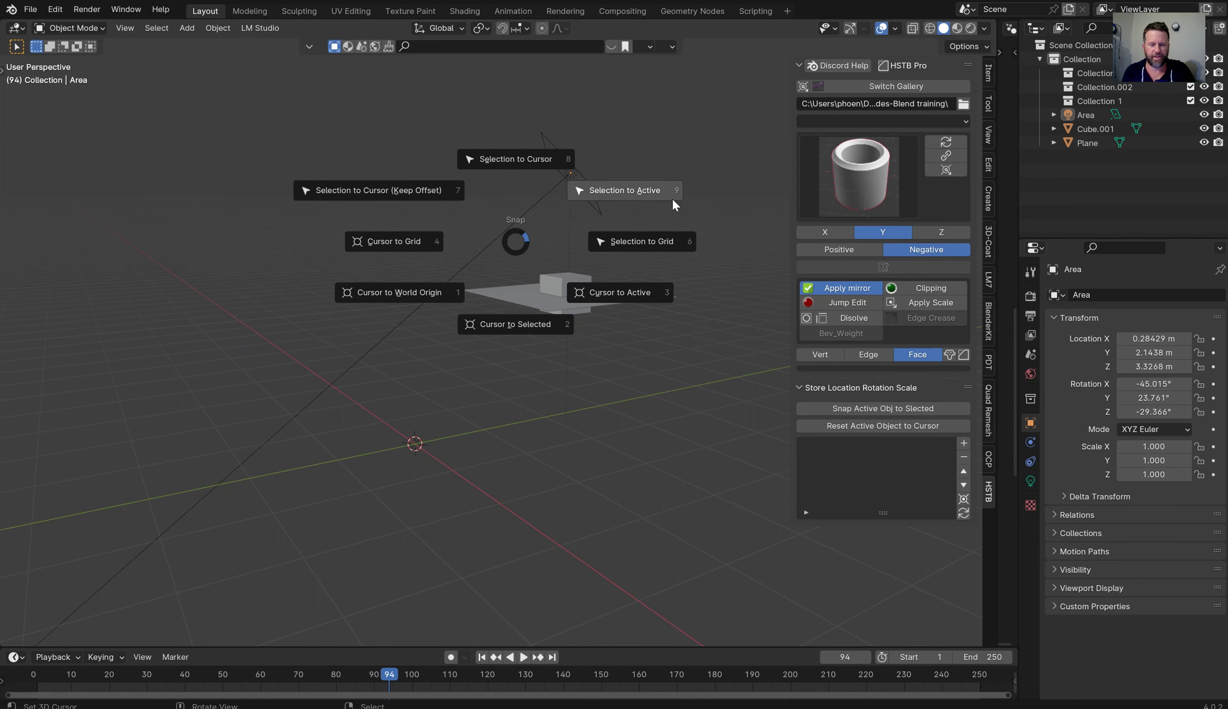
pyautogui.press('Escape')
pyautogui.moveTo(715, 123); pyautogui.dragTo(583, 327, button='middle')
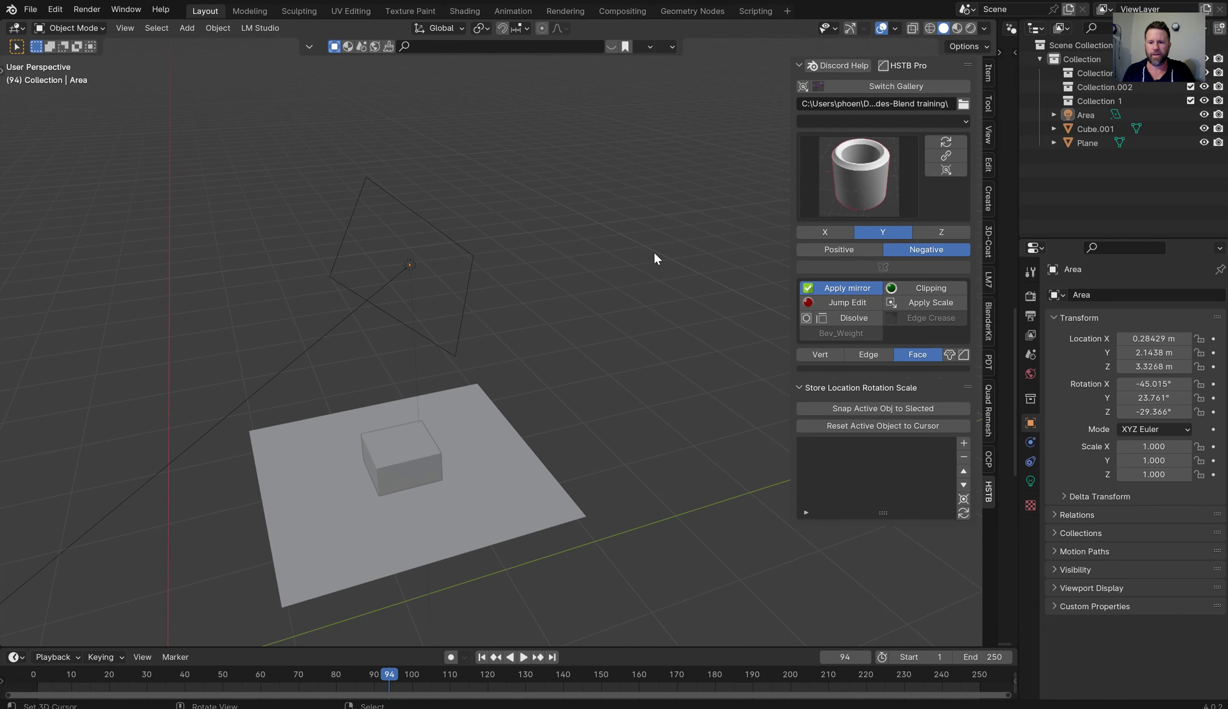